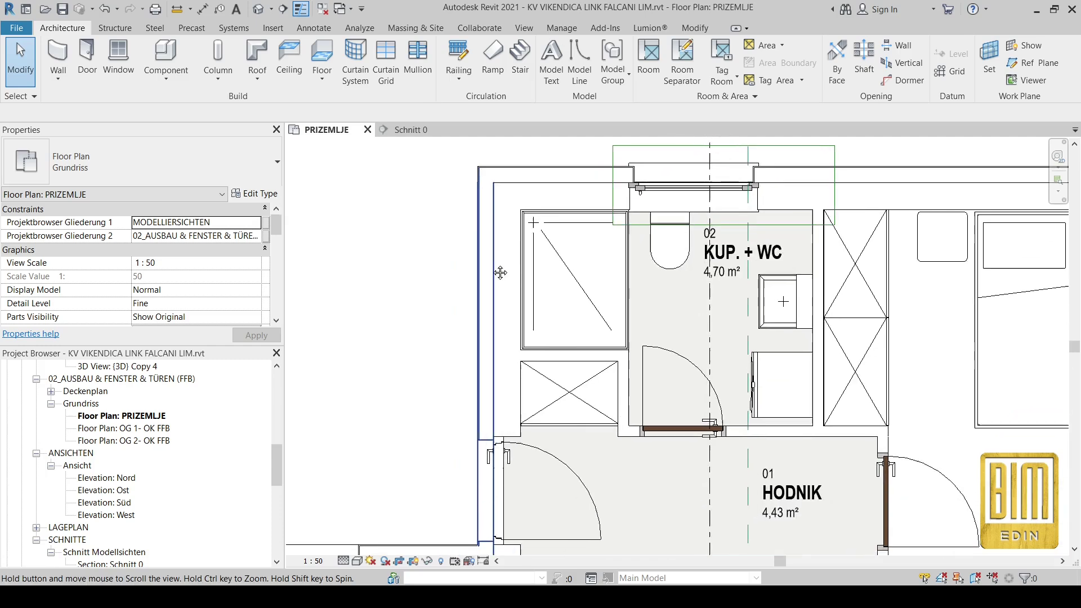
scroll(514, 213, down, 2)
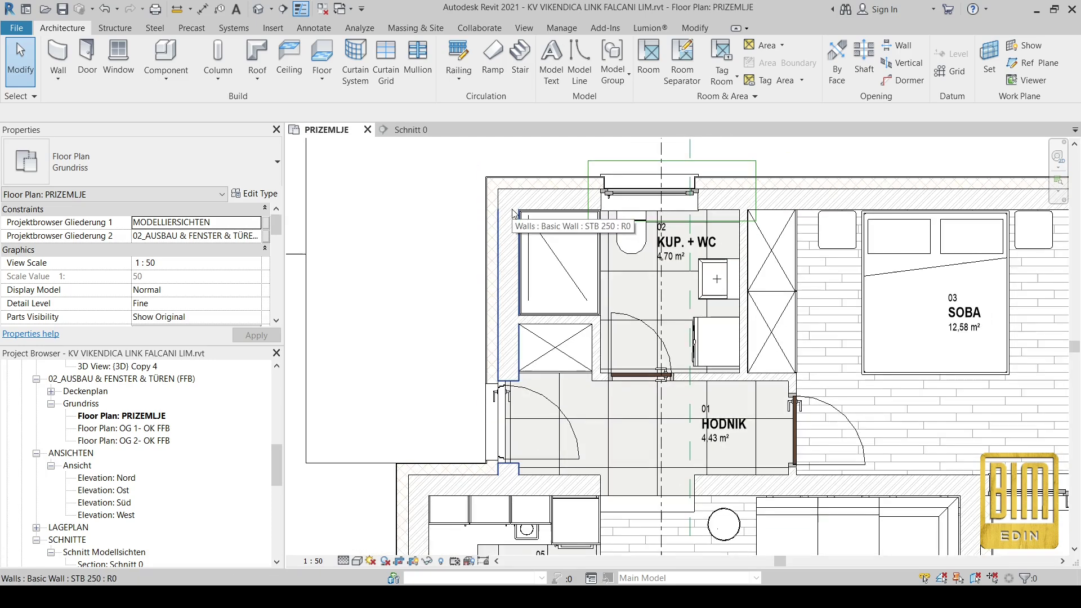
middle_drag(855, 232, 744, 241)
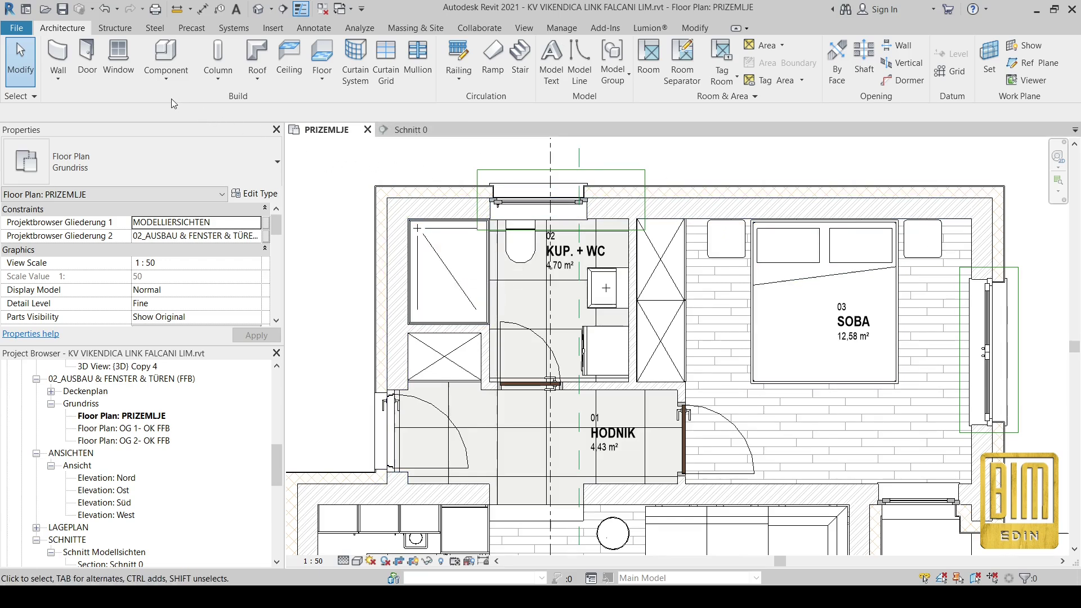
click(216, 84)
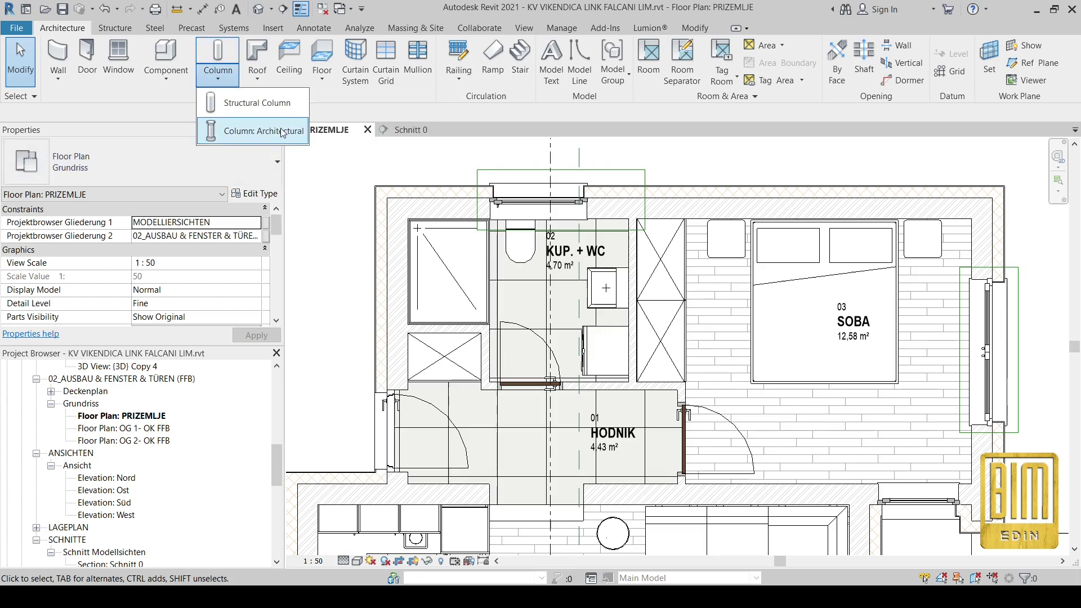
click(109, 31)
click(108, 32)
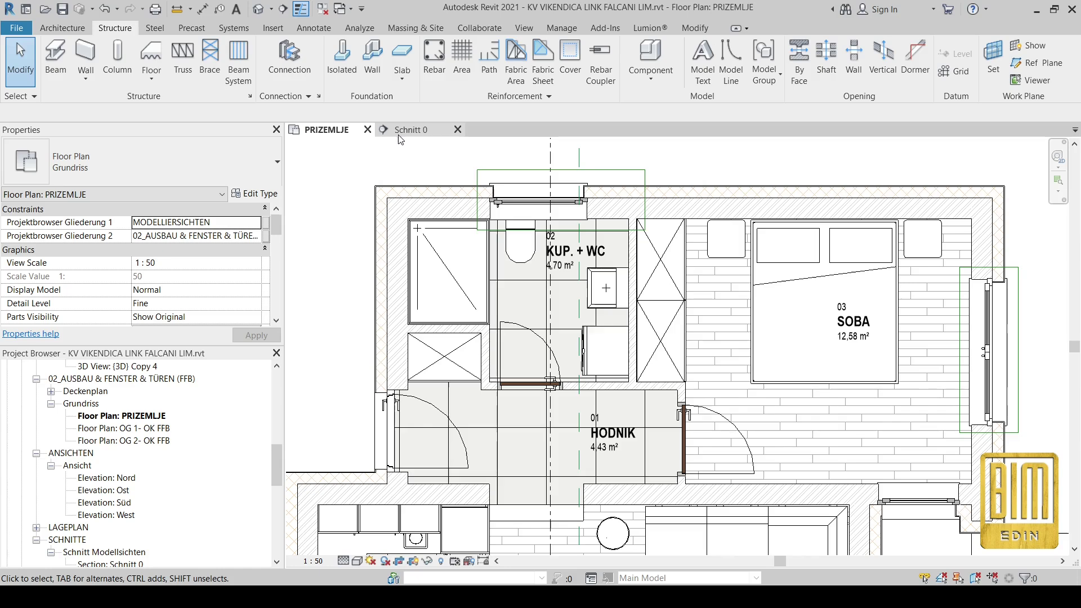
click(66, 30)
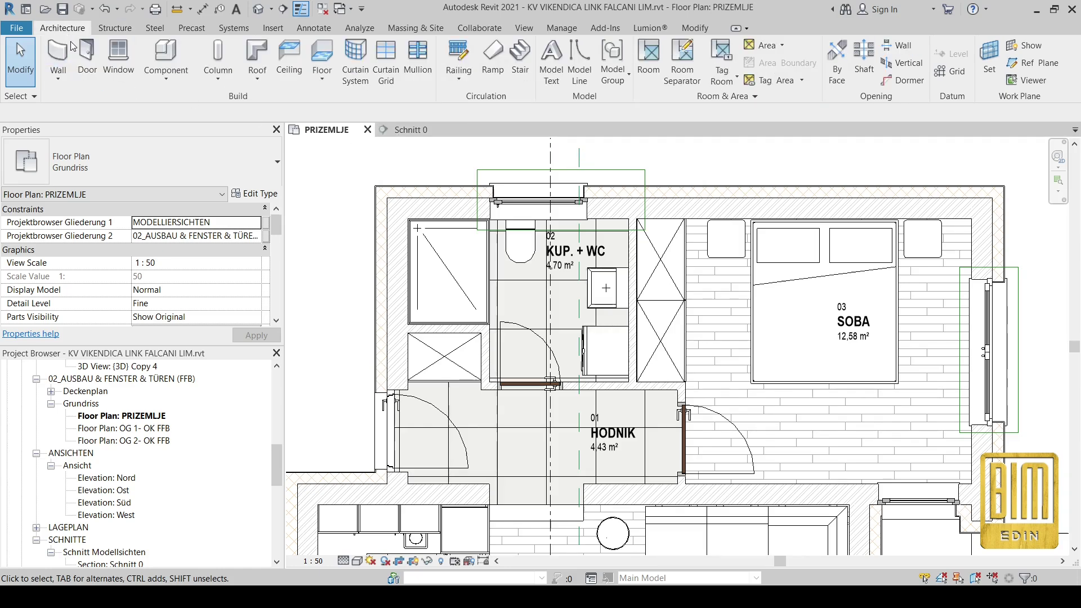
Choose the STB 250 x 250 type for architectural column placement
click(218, 78)
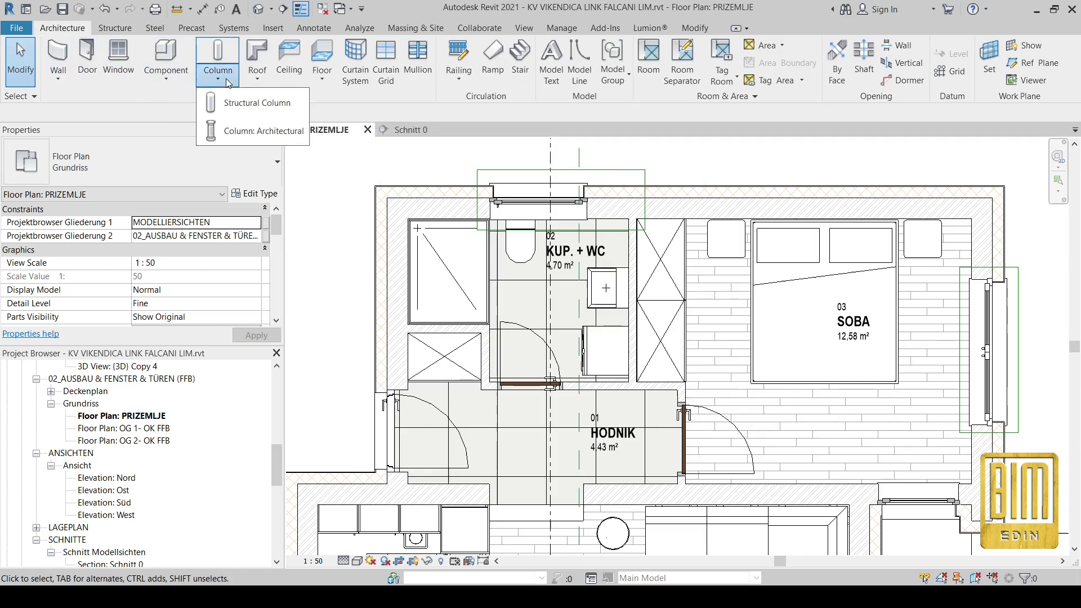
click(251, 131)
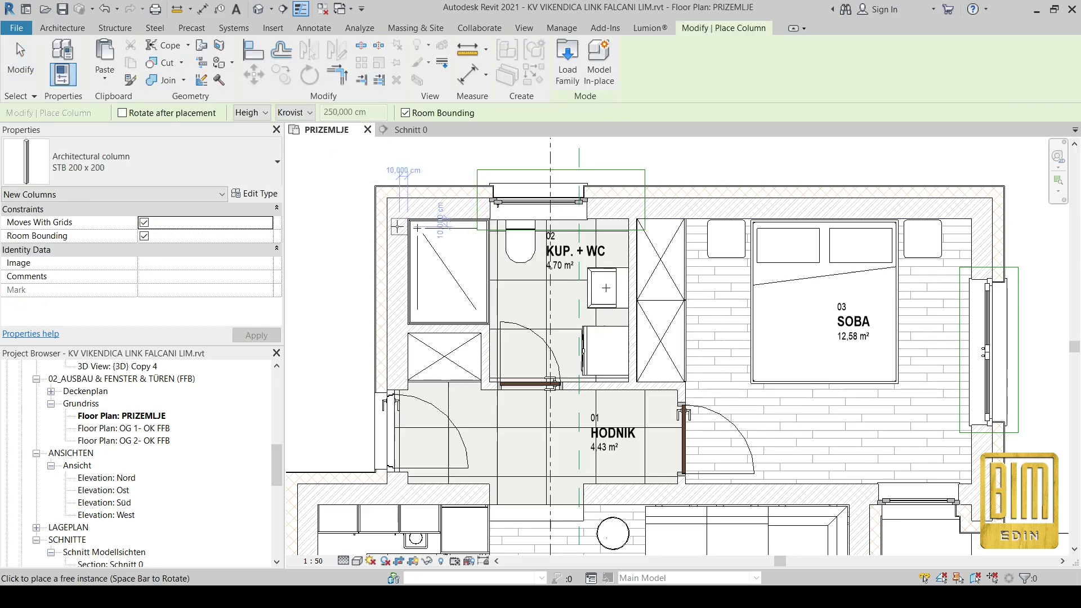
scroll(394, 224, up, 3)
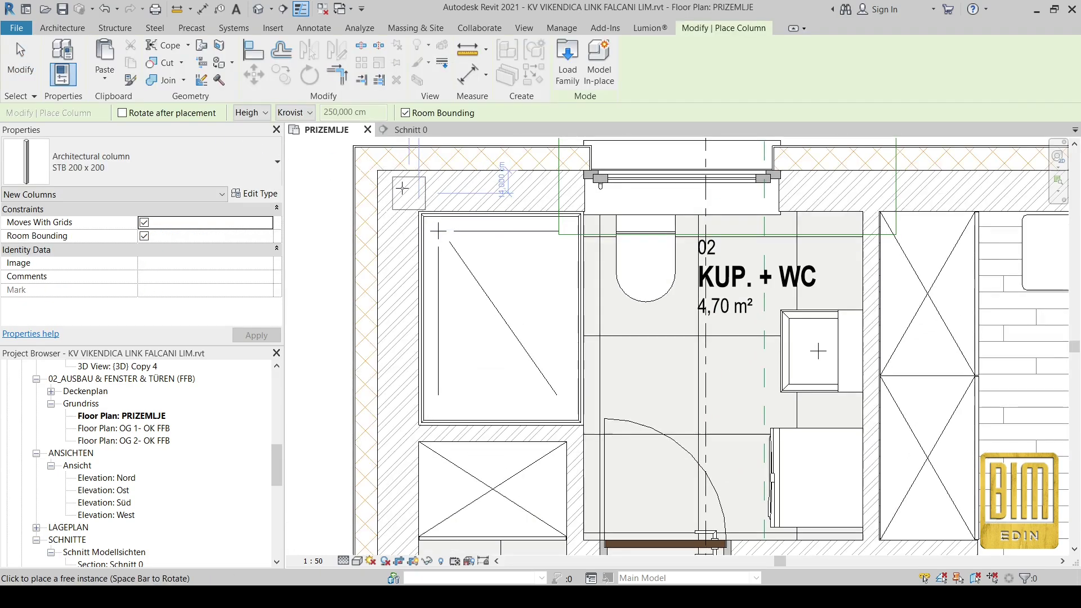
click(217, 163)
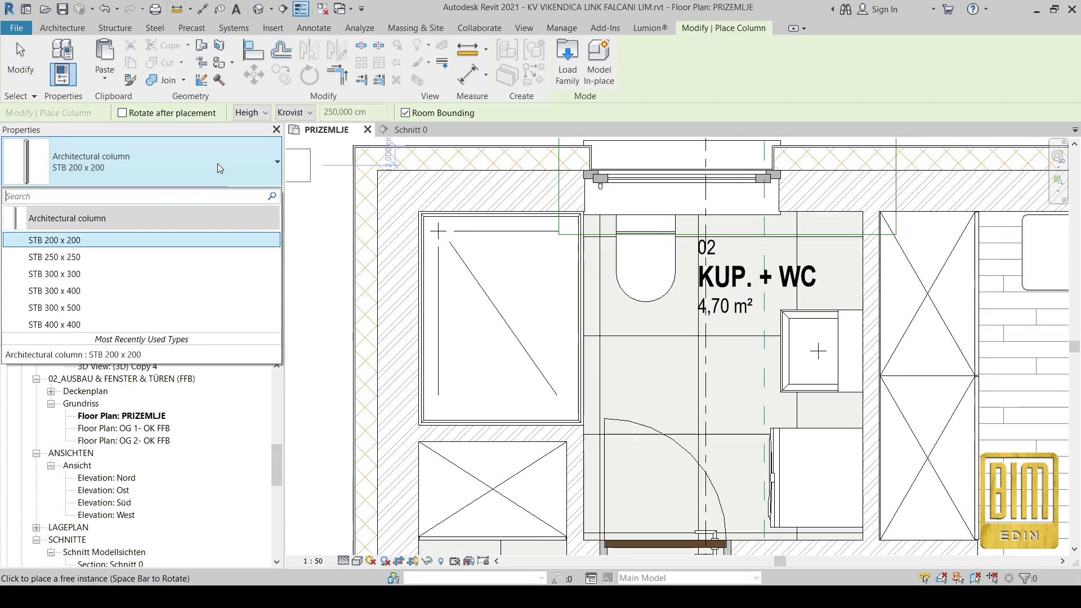
click(134, 259)
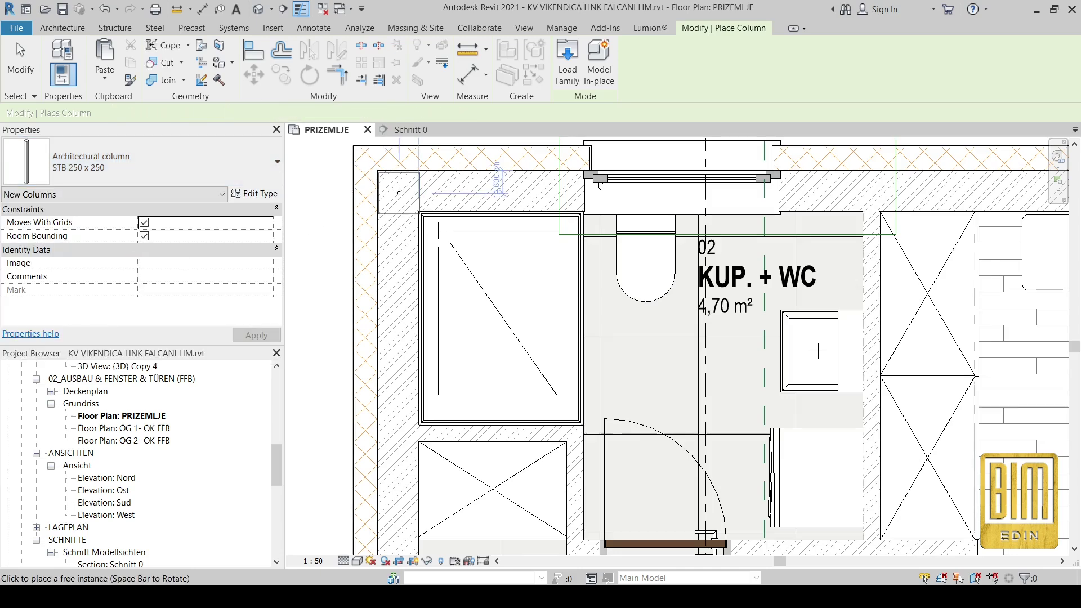
scroll(396, 189, up, 2)
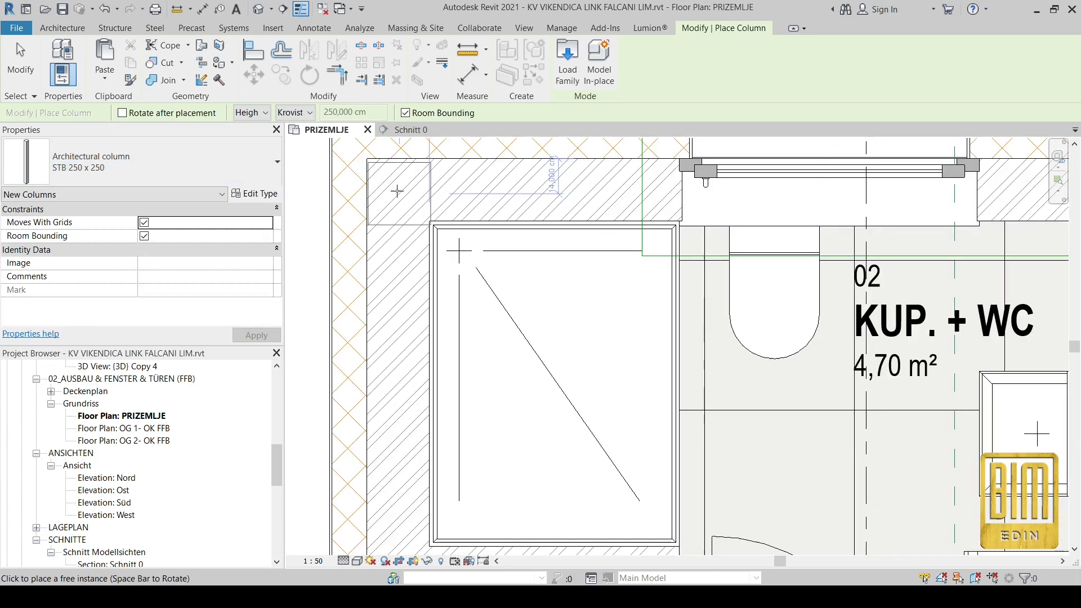
scroll(396, 190, up, 1)
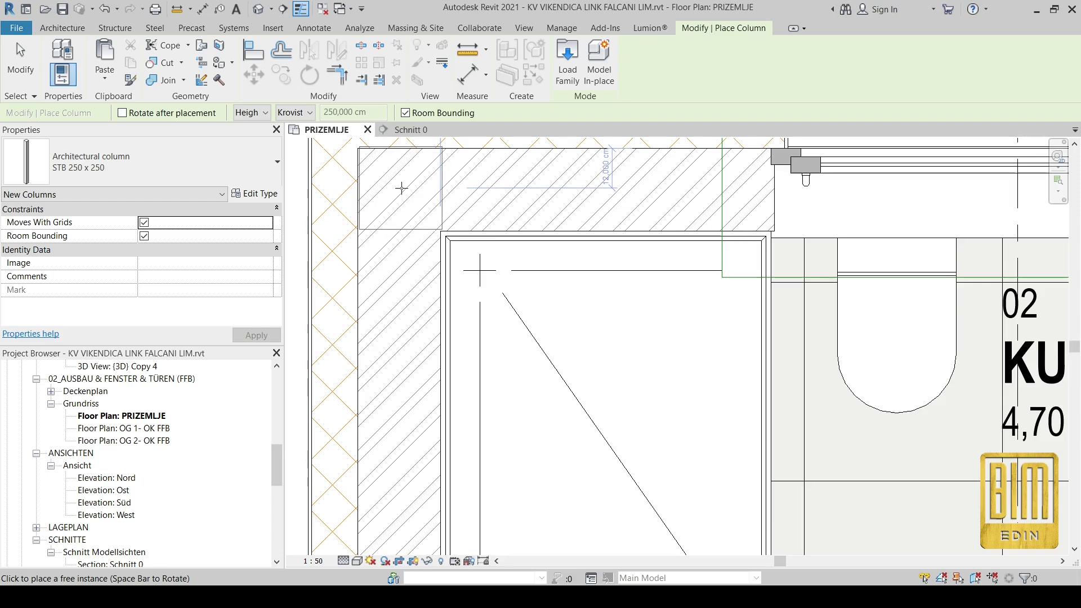
scroll(402, 194, down, 5)
key(Escape)
key(Escape)
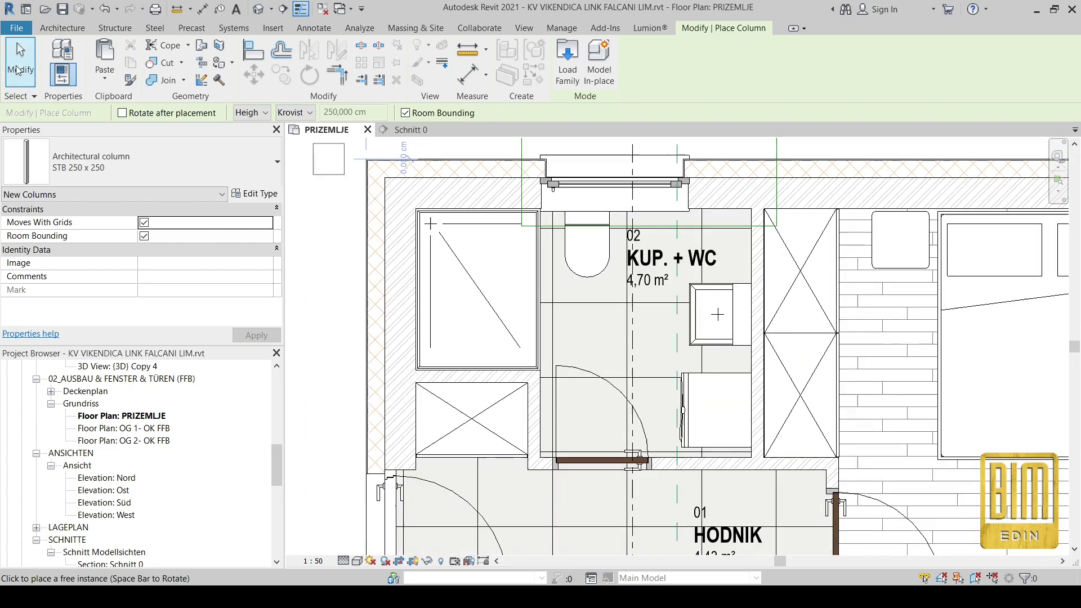
Try placing STB 250 x 250 architectural columns in the outer wall beside the shower and at the building corner, and undo them
scroll(465, 175, down, 4)
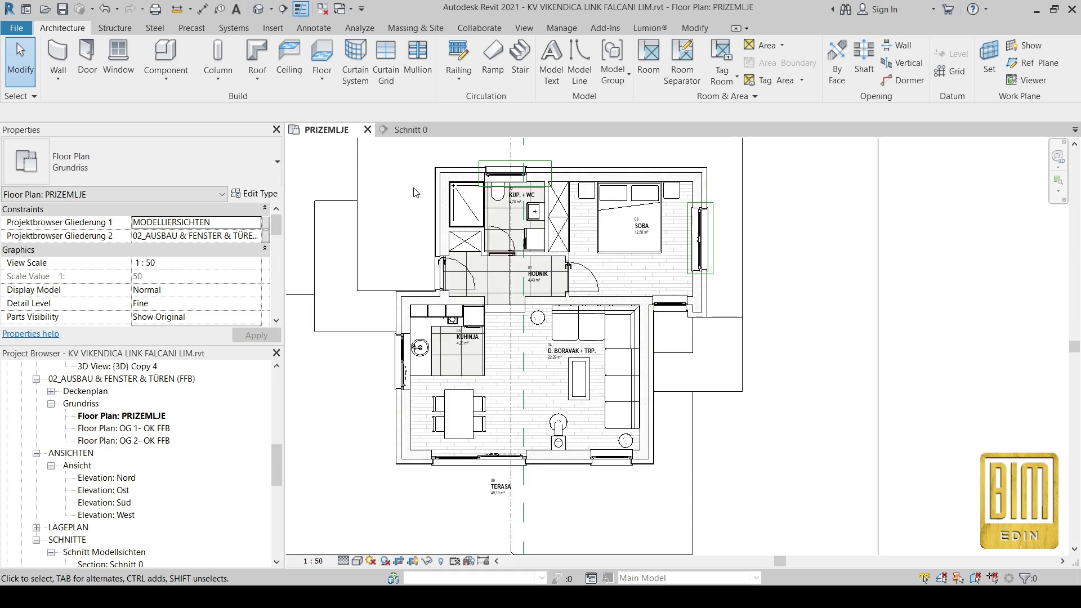
middle_drag(421, 196, 426, 210)
scroll(456, 195, up, 4)
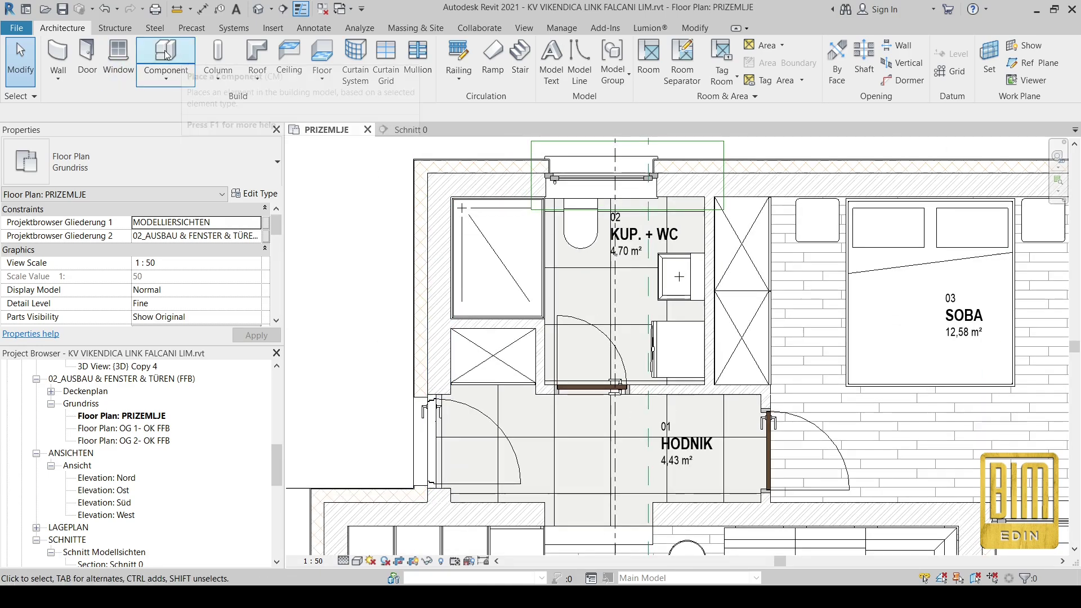
click(218, 78)
click(248, 130)
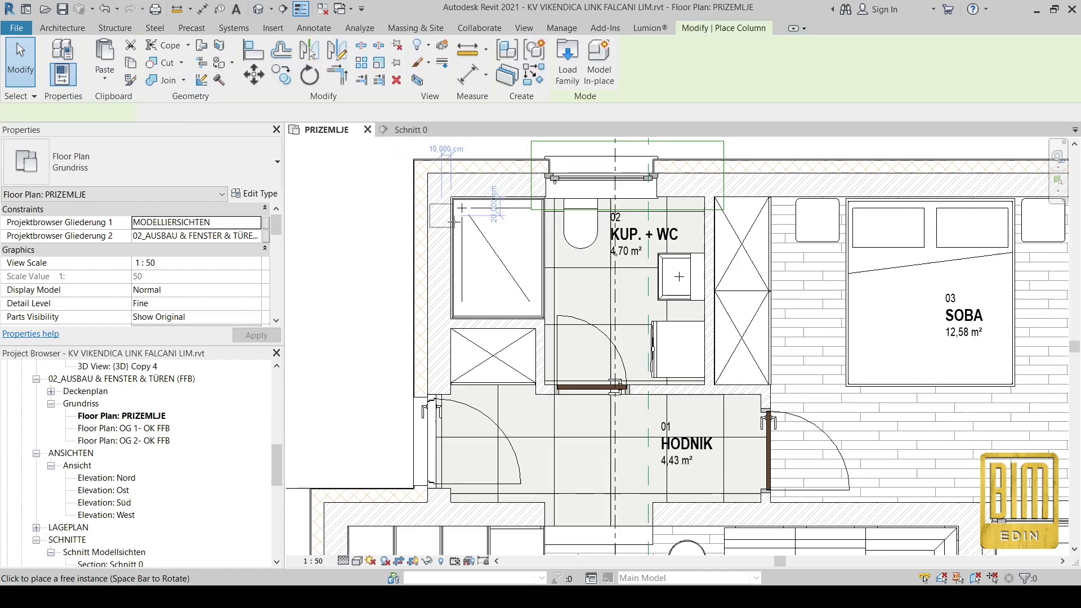
scroll(475, 224, up, 4)
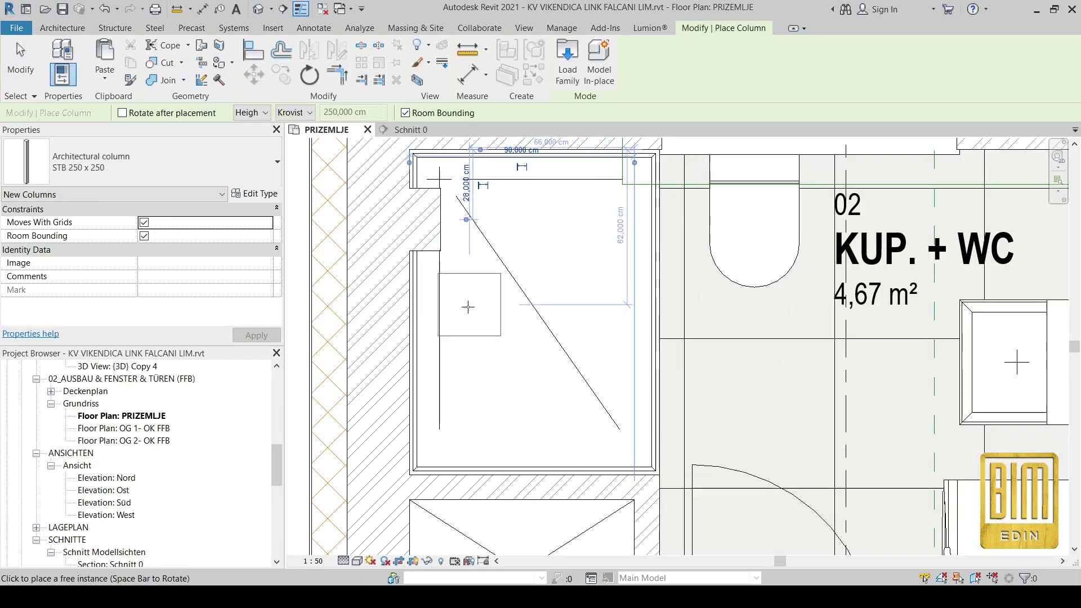
scroll(468, 307, down, 2)
scroll(402, 208, up, 2)
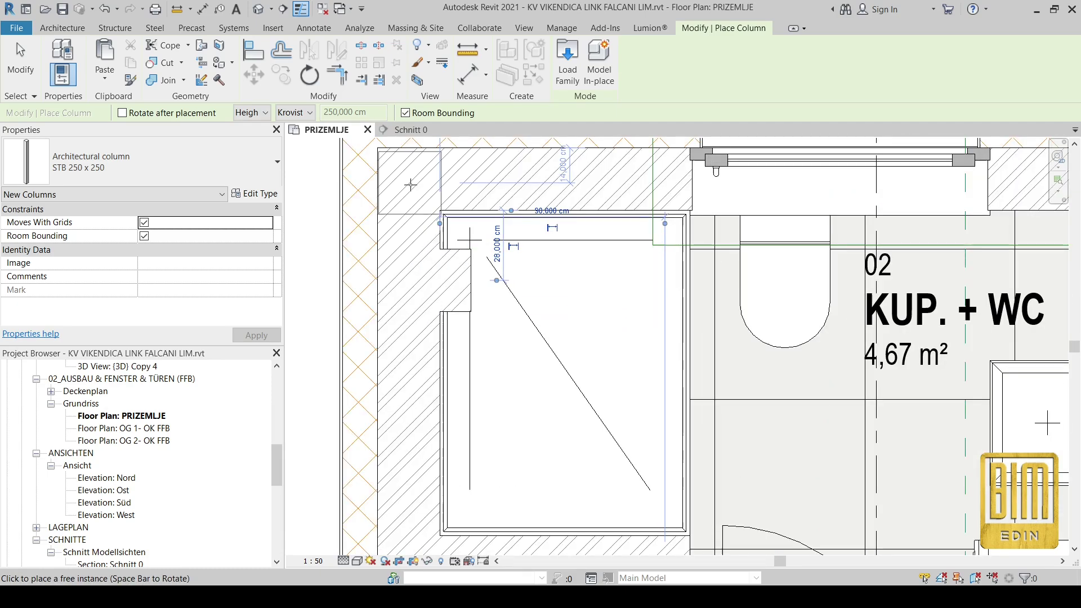
click(395, 214)
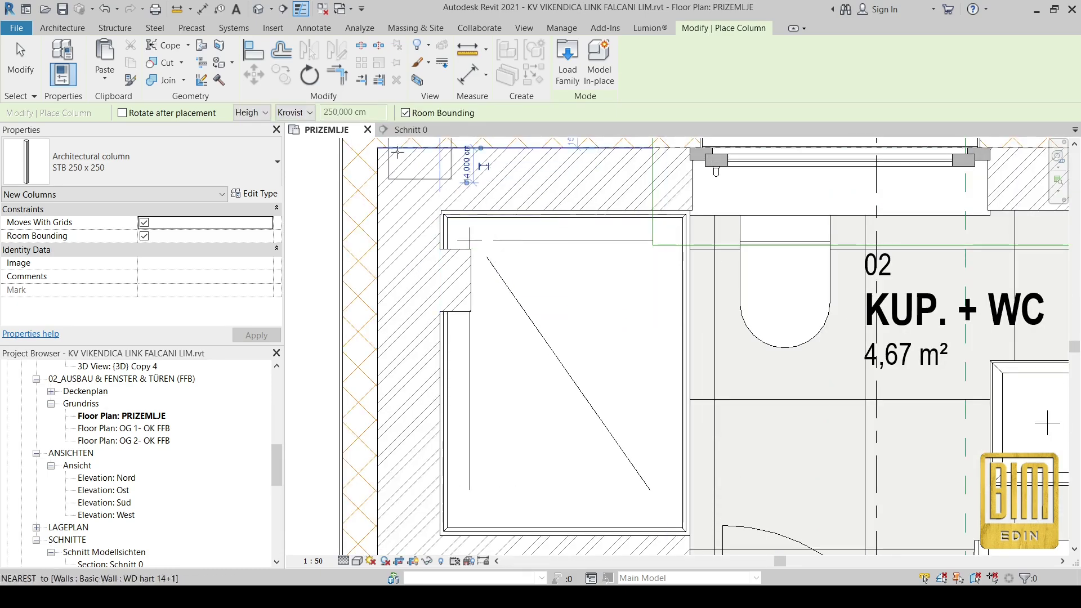
click(103, 10)
Place an STB 250 x 250 architectural column inside the shower and align its side with the outer face of the adjacent STB 250 wall
scroll(462, 240, down, 3)
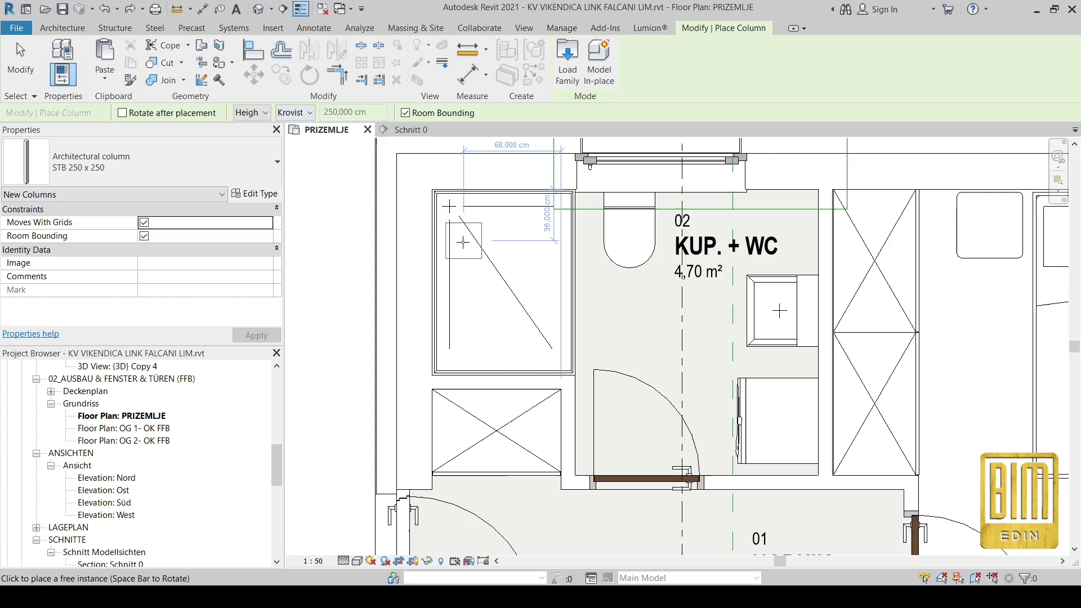
click(488, 235)
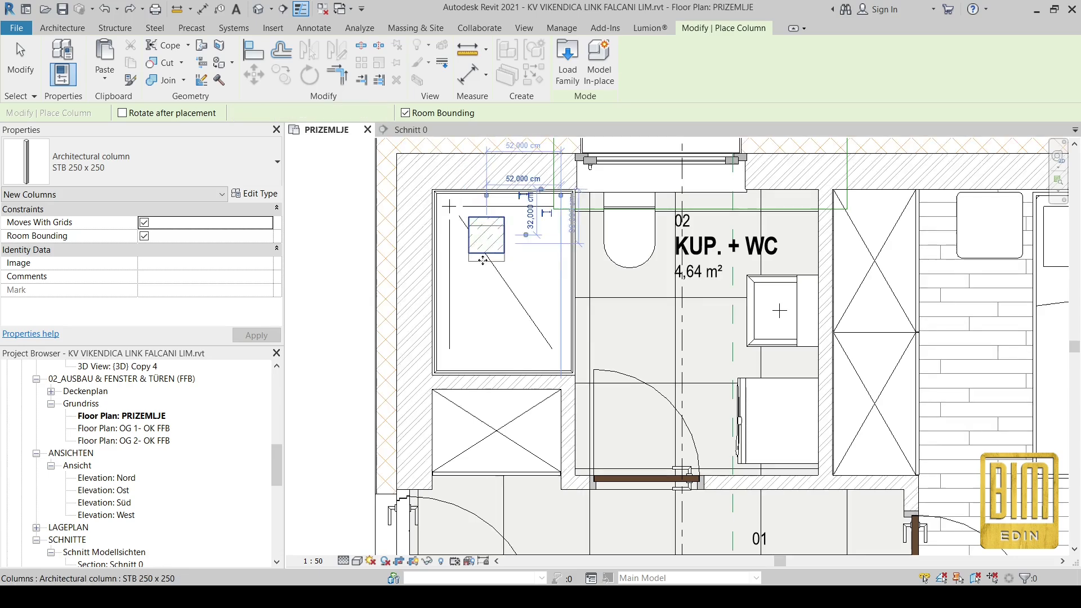
click(257, 45)
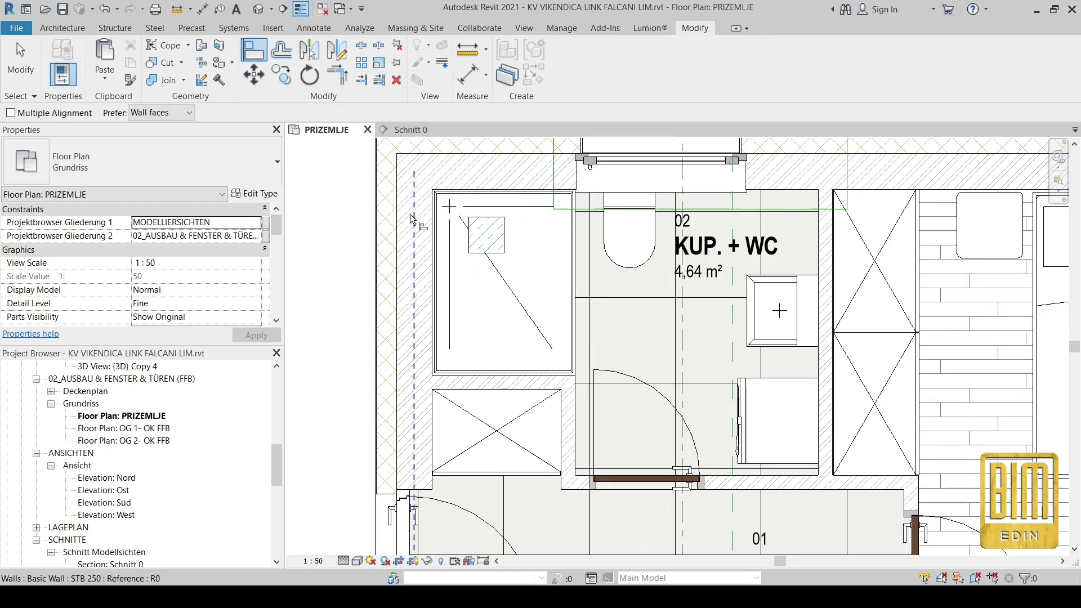
click(398, 219)
click(470, 230)
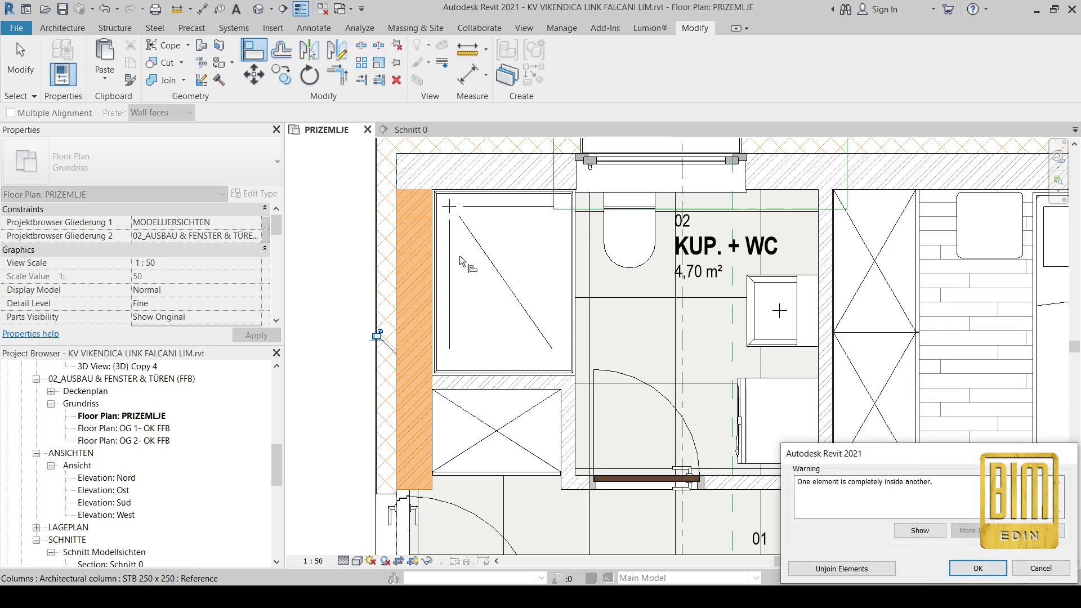
click(963, 565)
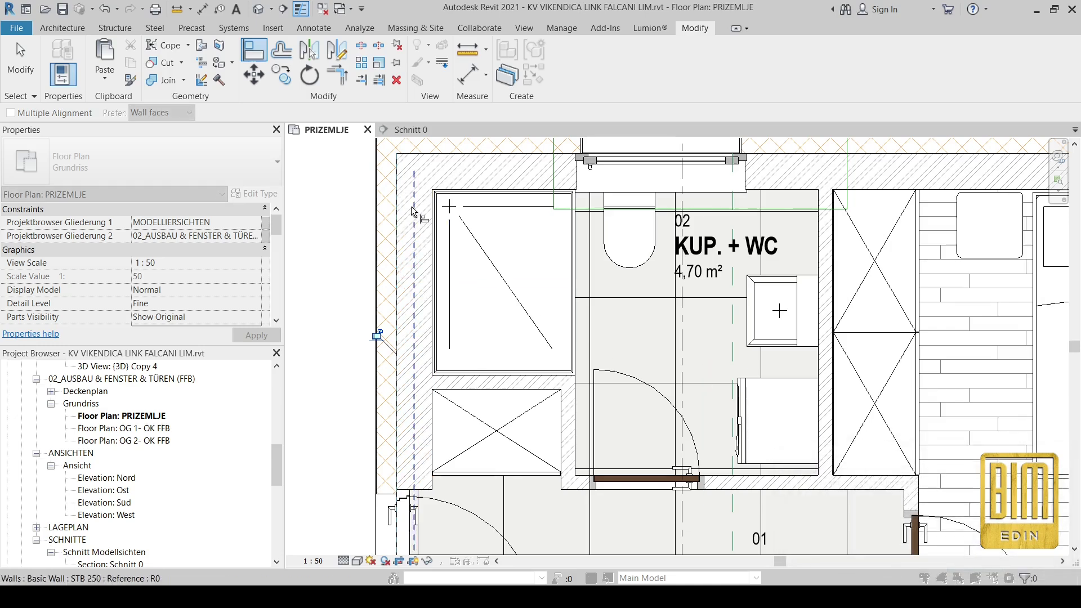
Try to move the column embedded in the wall beside the shower, and undo its alignment to the wall
scroll(424, 227, up, 2)
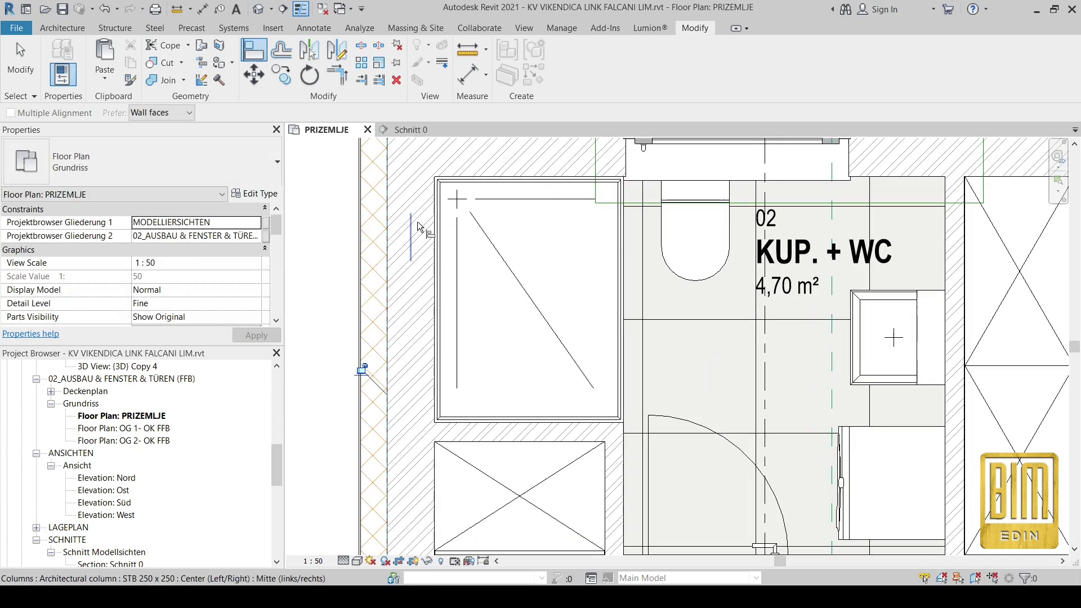
middle_drag(426, 213, 433, 264)
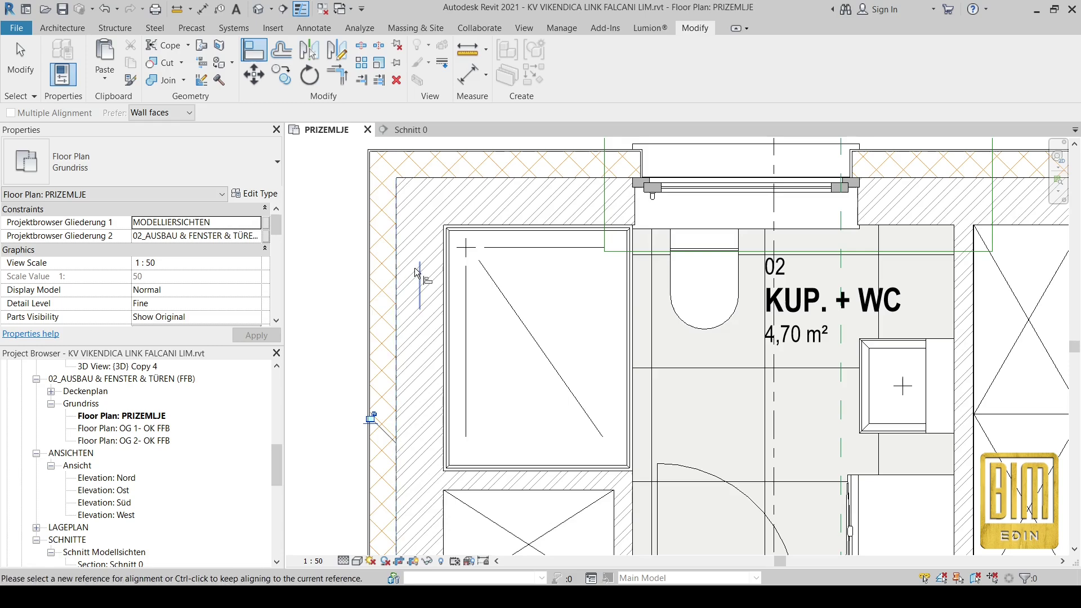
key(Escape)
key(Escape)
click(422, 286)
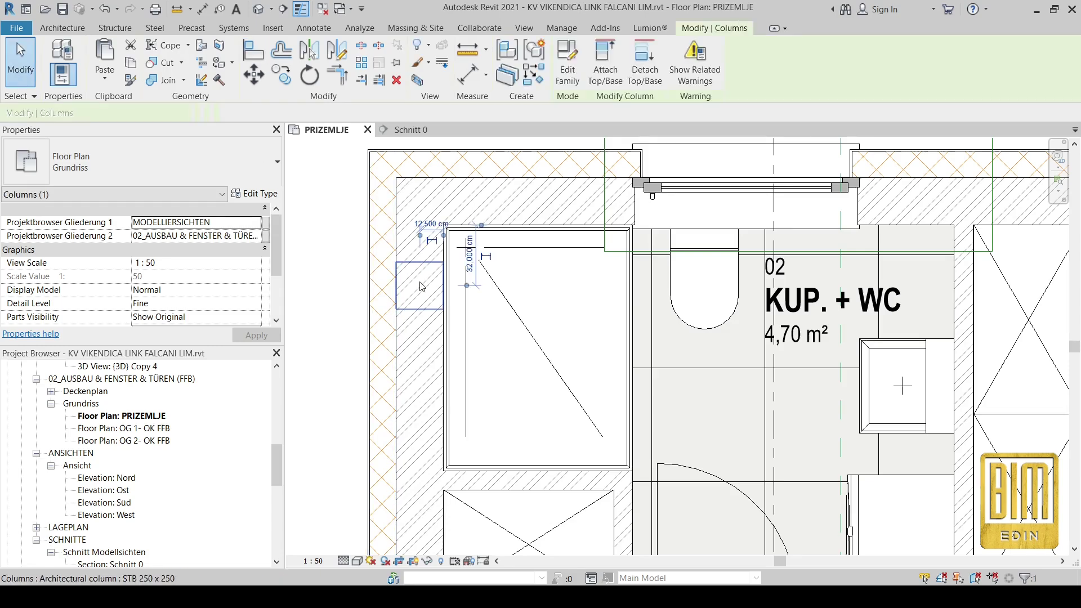
scroll(420, 281, up, 2)
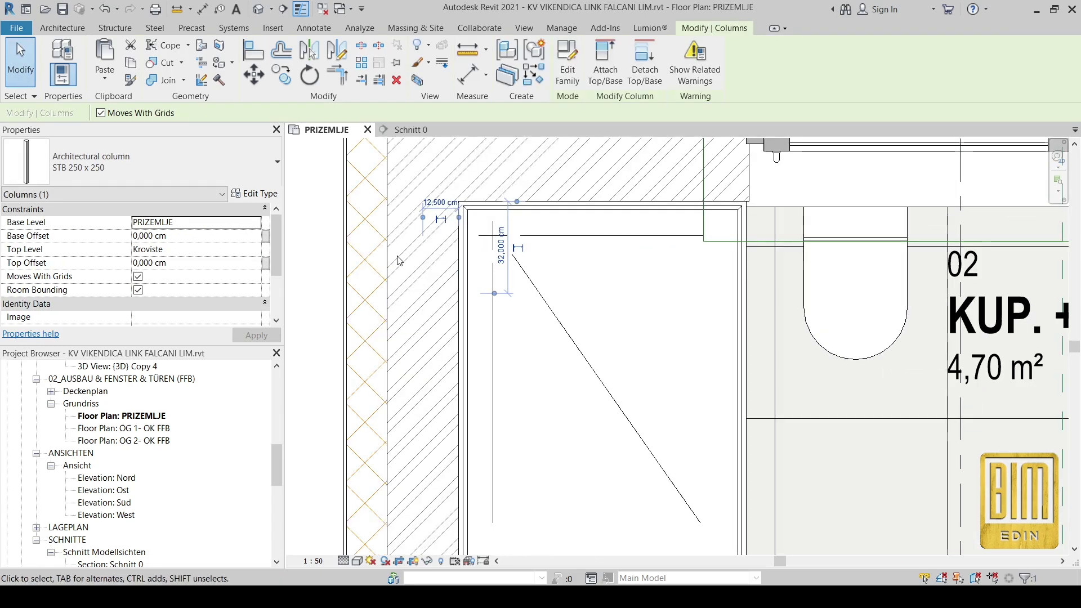
key(m)
key(v)
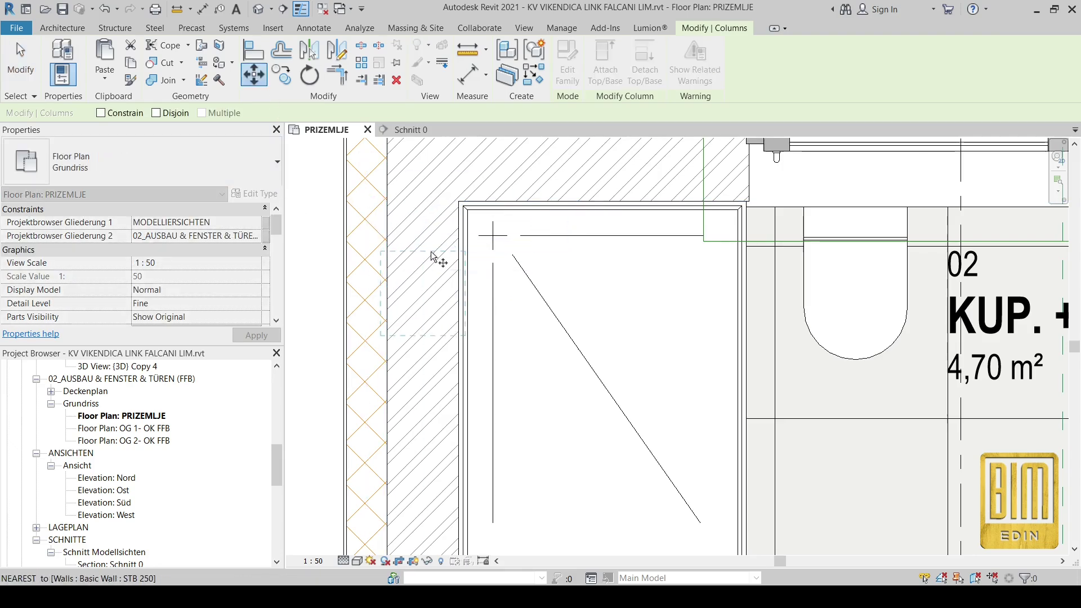
click(17, 49)
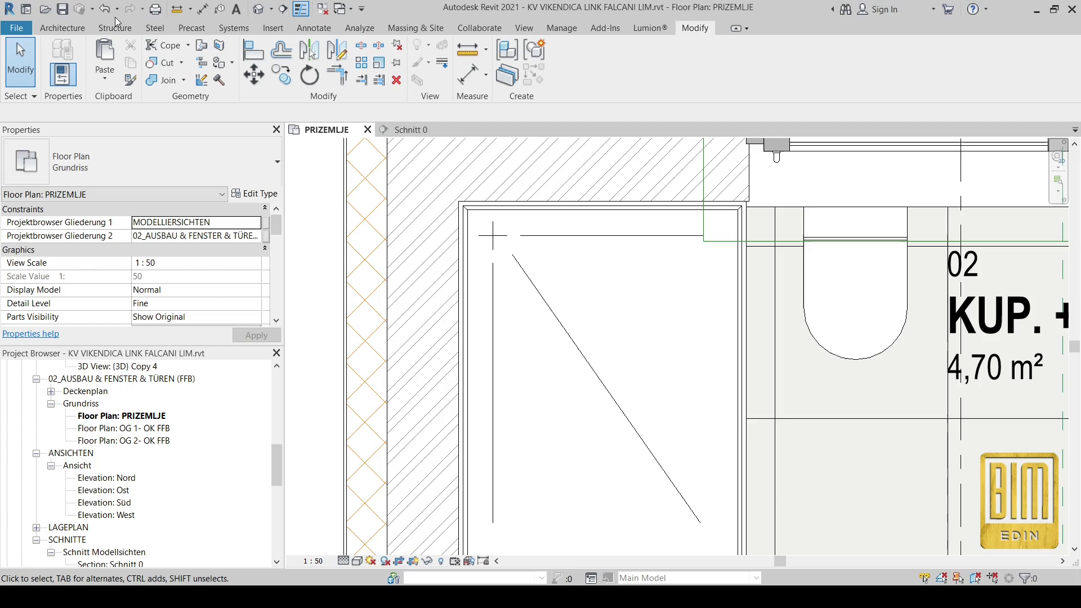
scroll(402, 176, down, 3)
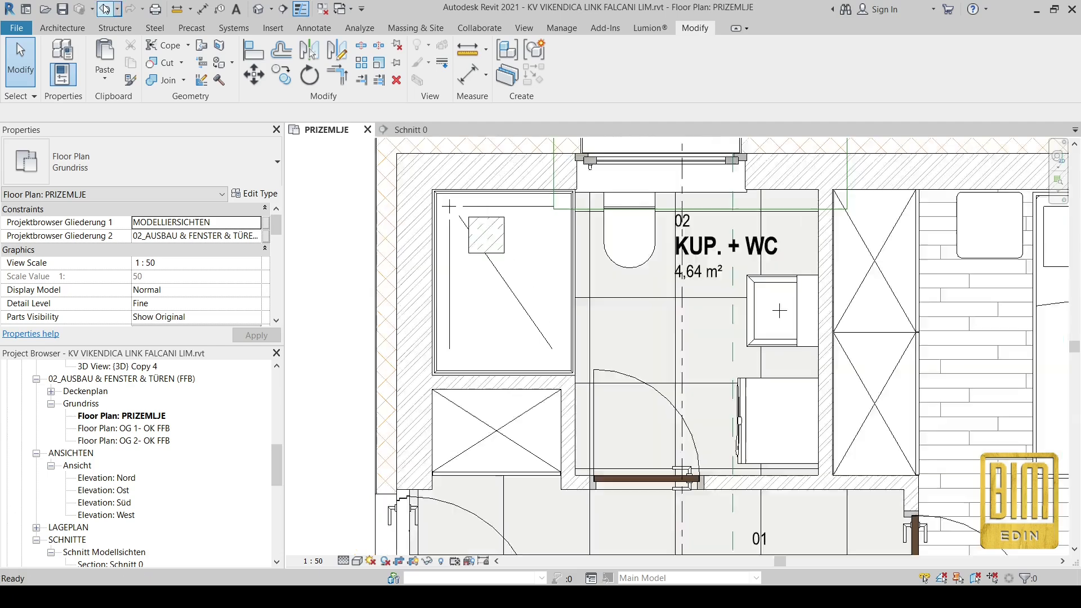
Delete the architectural column inside the shower
click(498, 239)
right_click(505, 210)
click(540, 387)
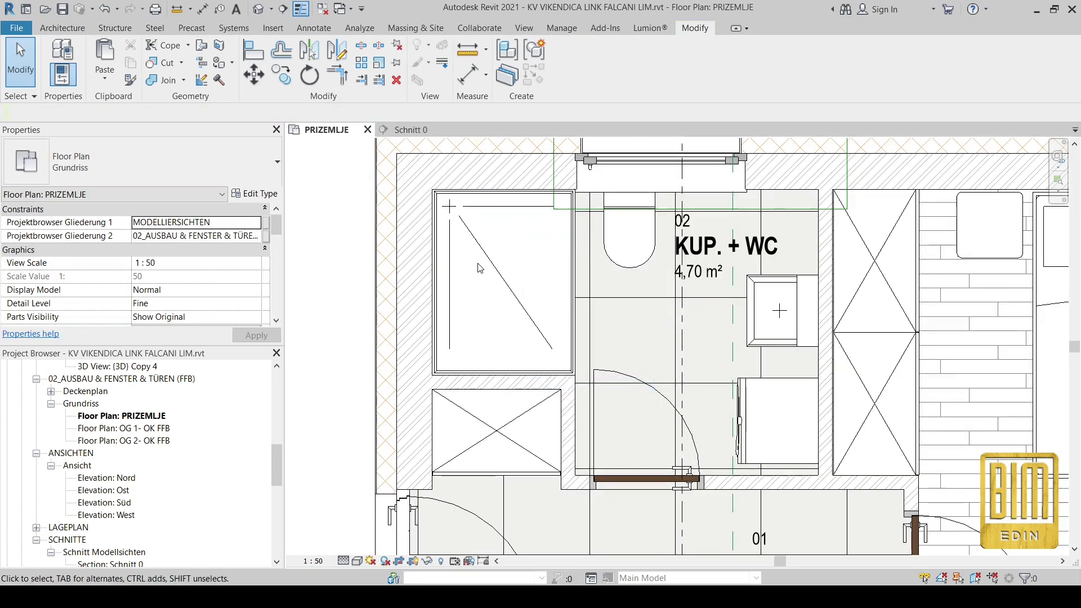
Draw a horizontal grid line along the centre of the STB 250 outer wall behind the bathroom and bedroom
scroll(479, 268, down, 5)
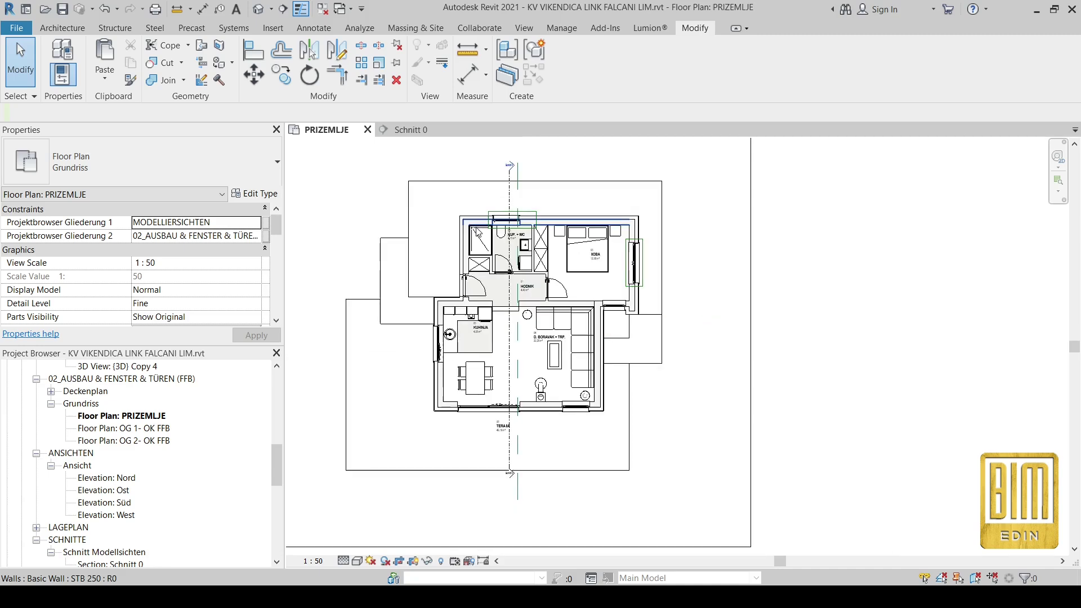
click(76, 26)
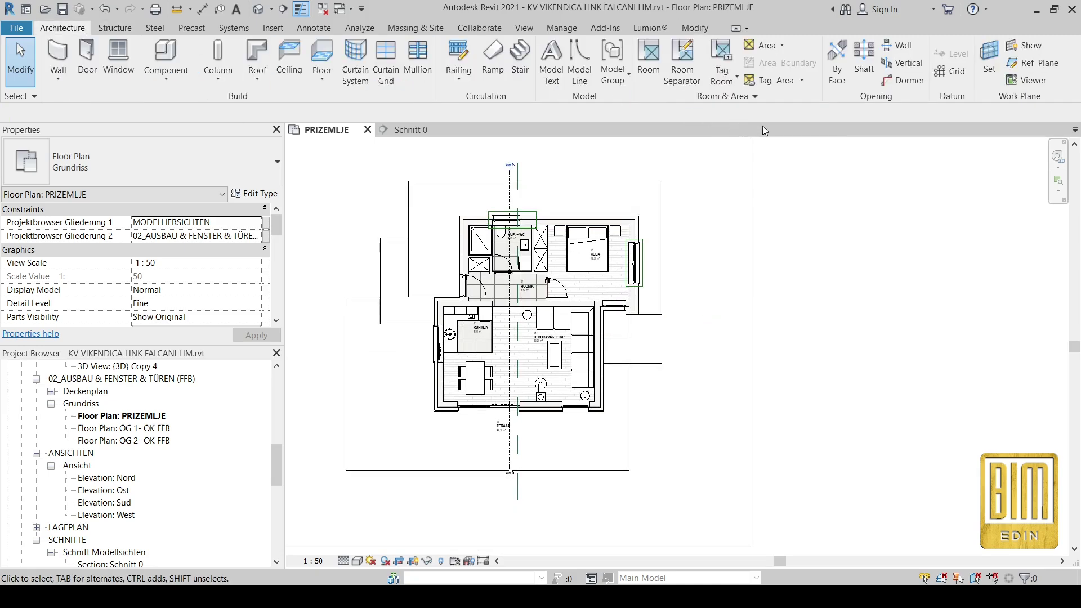
click(958, 72)
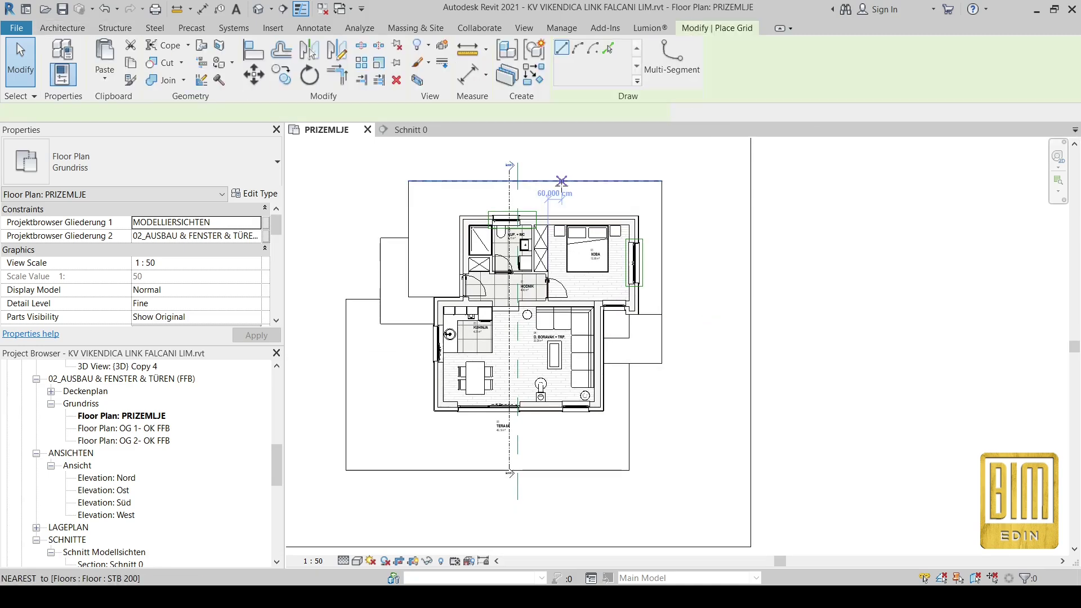
scroll(462, 226, up, 3)
scroll(488, 220, up, 6)
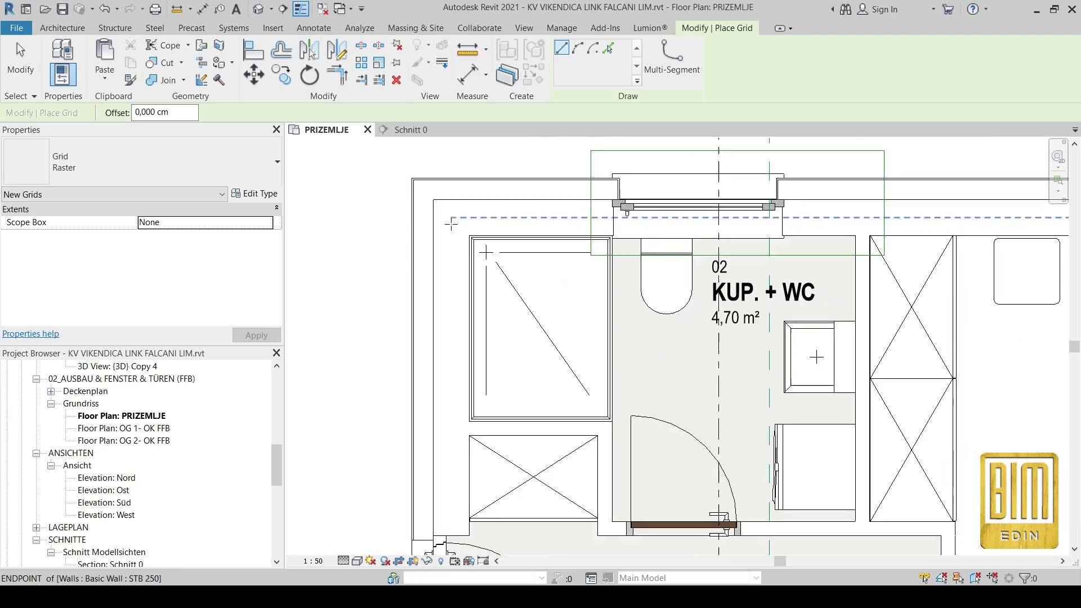
scroll(452, 214, down, 4)
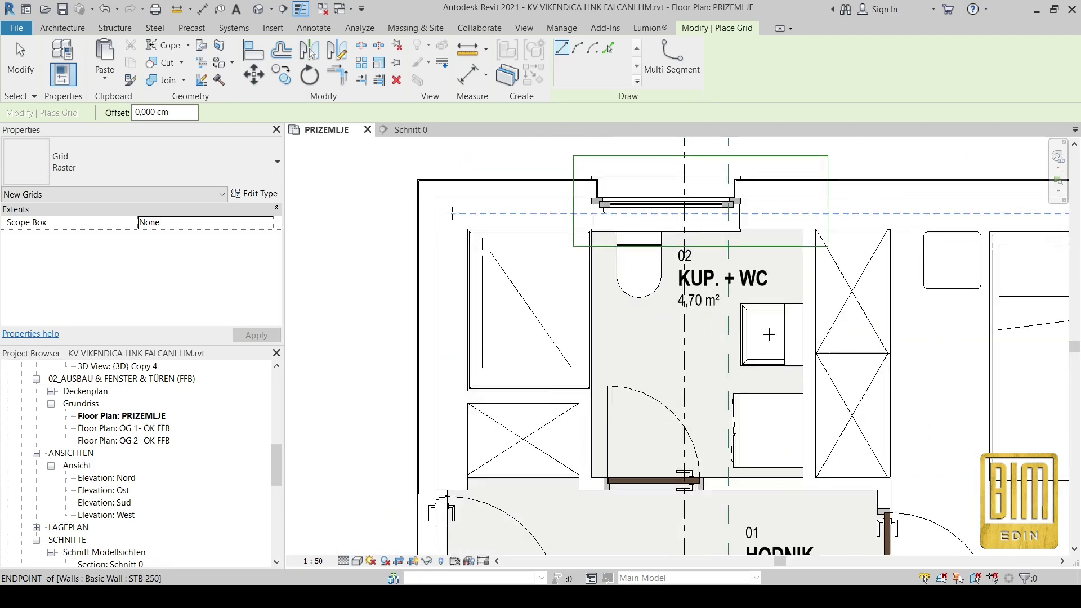
click(452, 214)
scroll(452, 214, down, 2)
click(1005, 212)
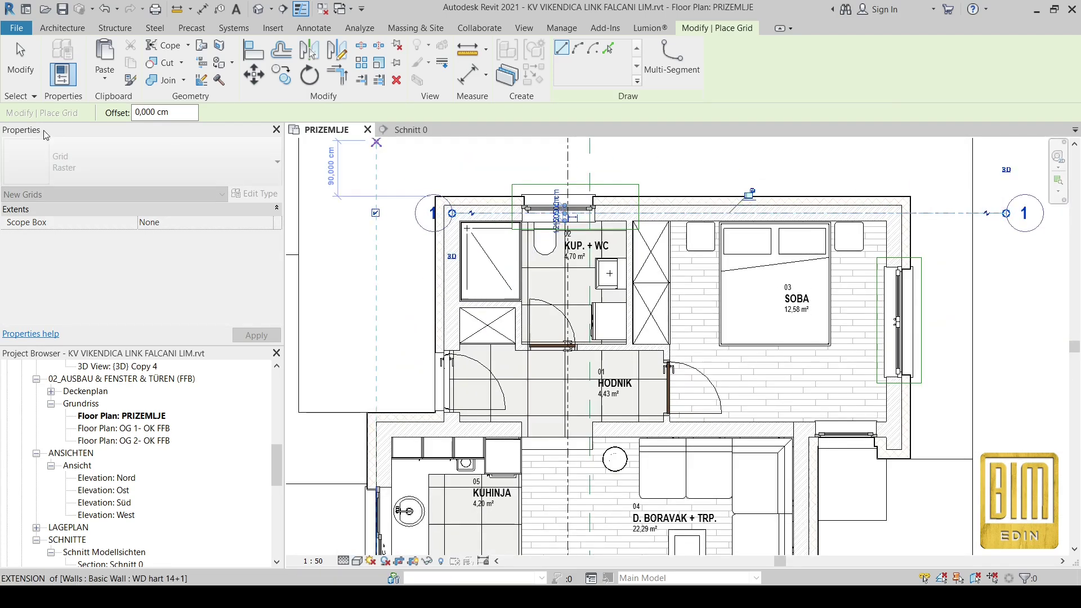
key(Escape)
key(Escape)
Extend both ends of the horizontal grid line well beyond the house's outer walls
scroll(749, 178, down, 2)
click(821, 199)
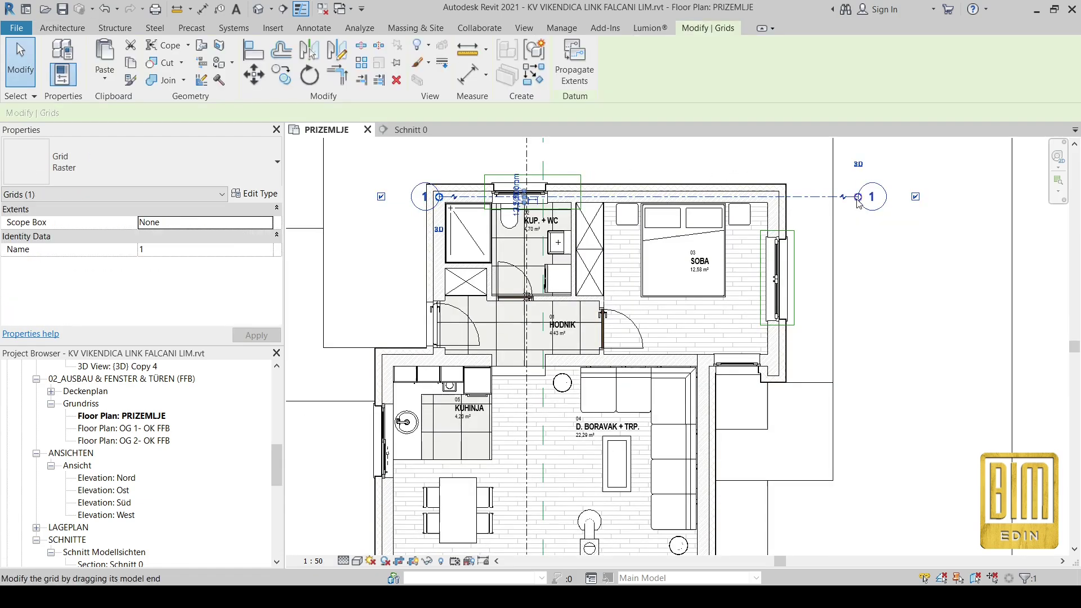
drag(439, 198, 375, 186)
drag(310, 193, 310, 194)
Copy grid line 1 straight down to the centre of the wall between the hallway and the living area
scroll(591, 185, up, 3)
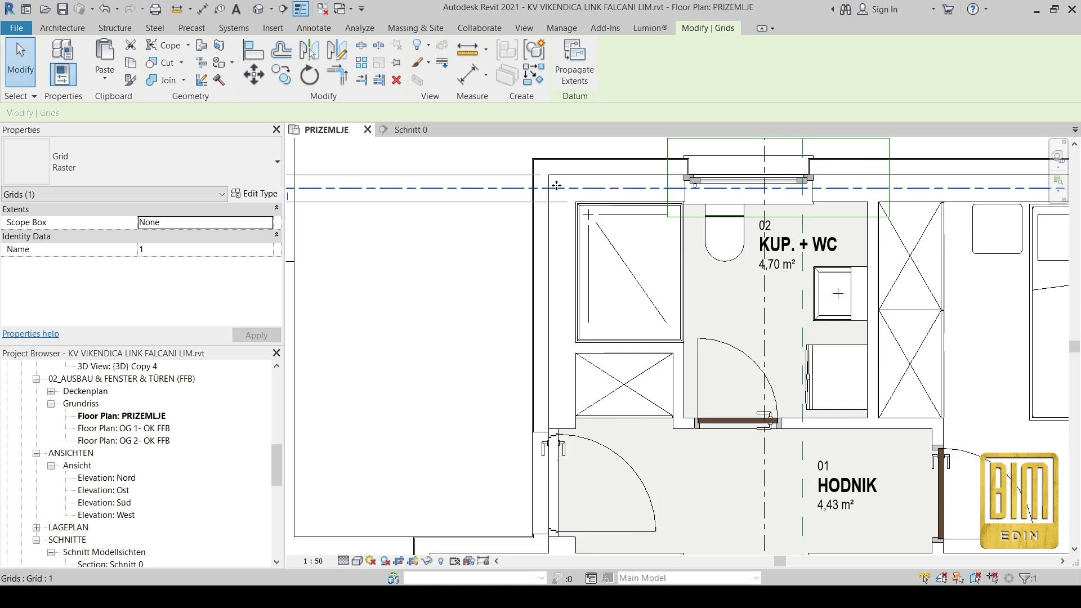
click(281, 76)
click(563, 188)
scroll(565, 197, down, 2)
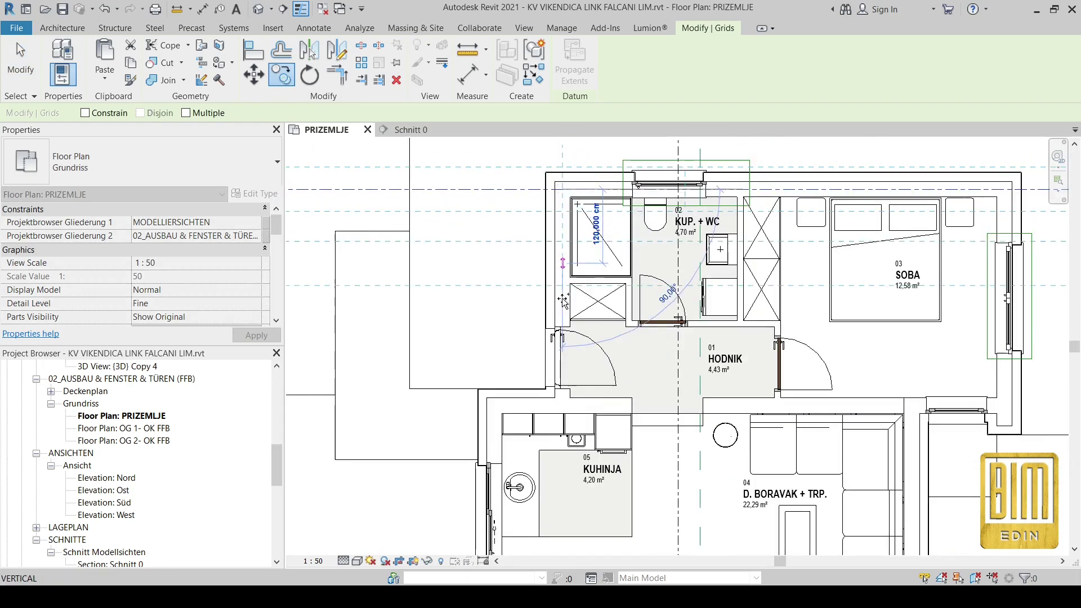
scroll(560, 417, up, 3)
scroll(567, 392, down, 5)
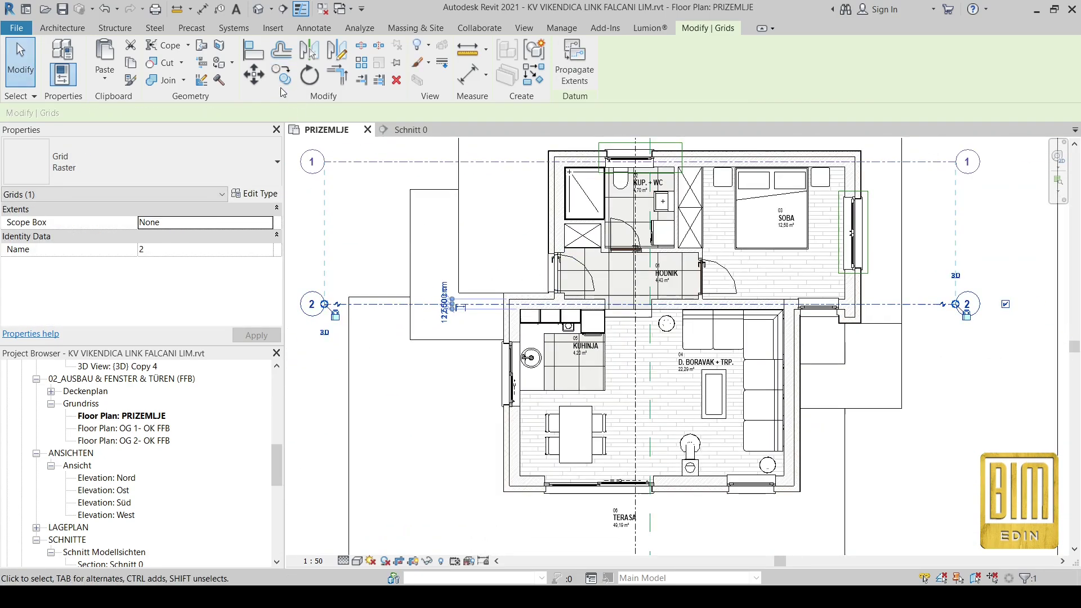
Copy grid line 2 to the centre of the outer wall between the living area and the terrace
scroll(562, 294, up, 4)
scroll(563, 295, down, 3)
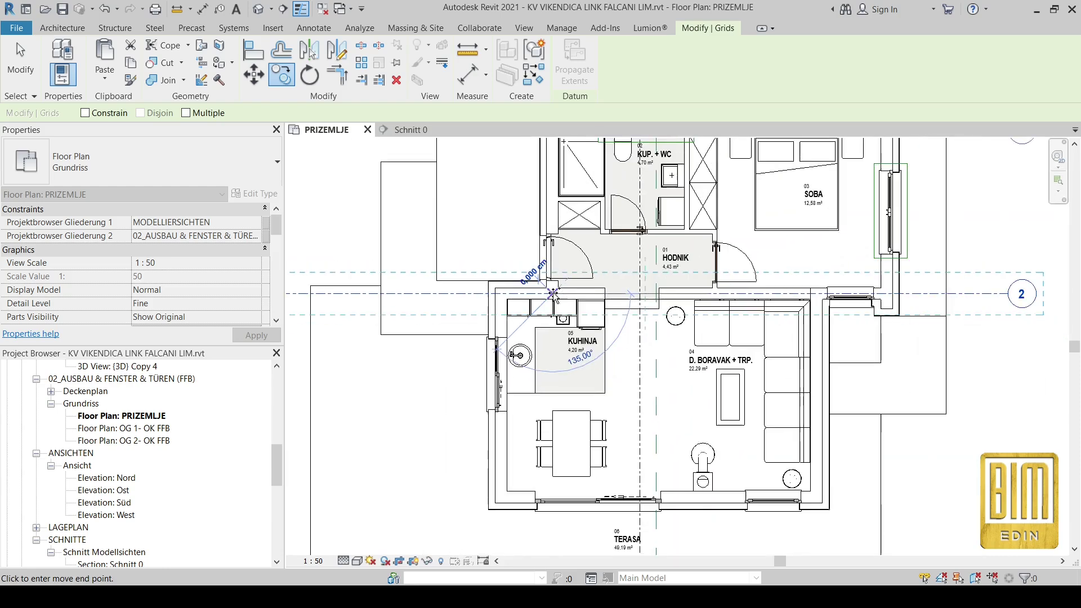
scroll(551, 499, up, 3)
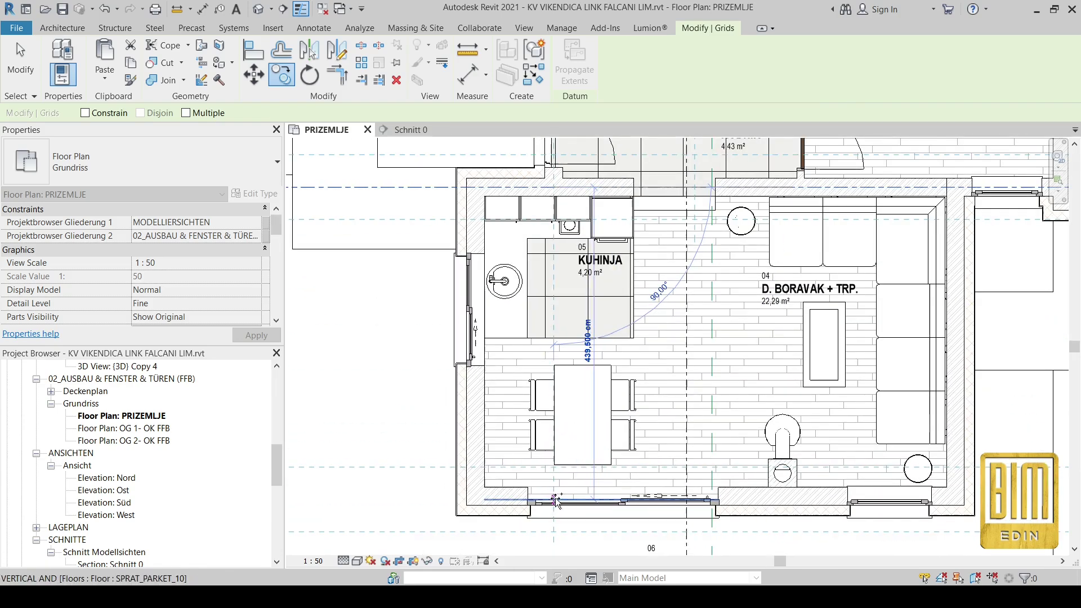
click(555, 497)
scroll(578, 465, down, 3)
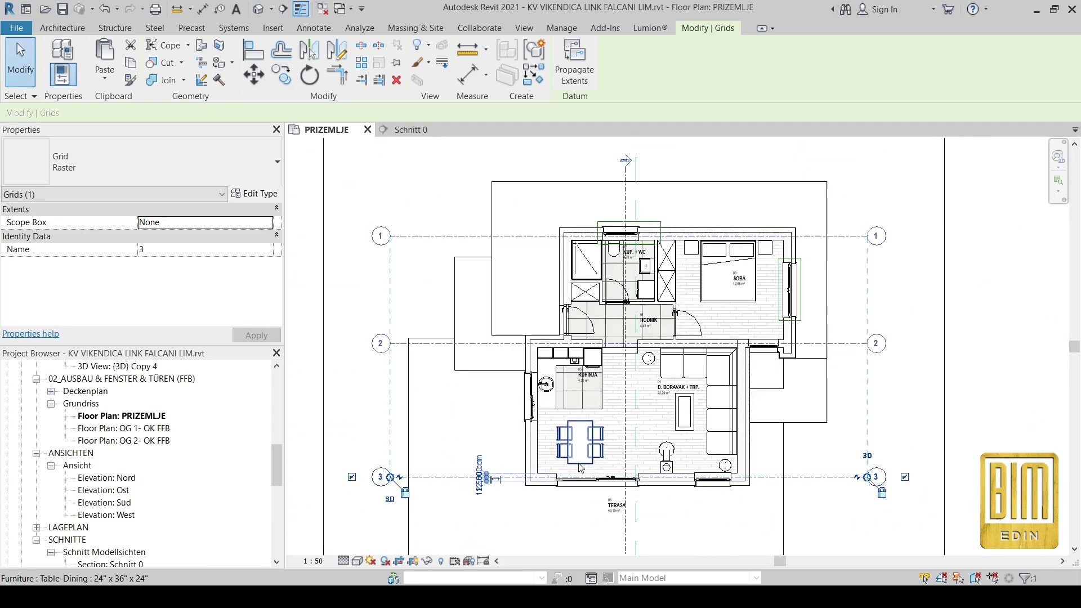
Draw a vertical grid line along the centre of the kitchen's outer wall, from the terrace wall corner past the bathroom side
click(57, 29)
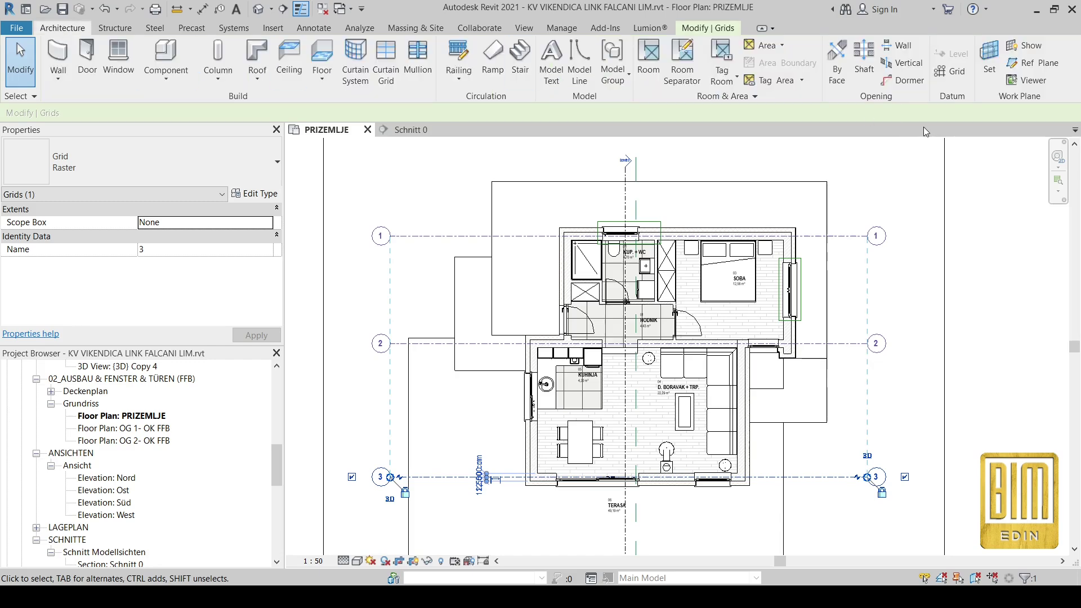
scroll(534, 489, up, 6)
click(528, 451)
scroll(527, 450, down, 7)
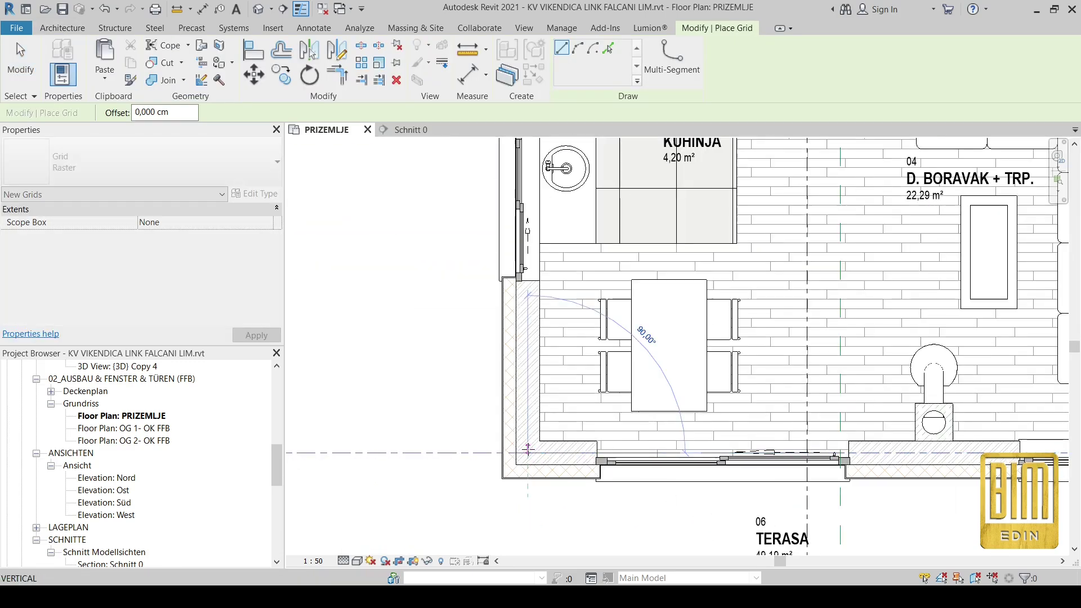
scroll(527, 451, down, 1)
click(527, 450)
click(527, 191)
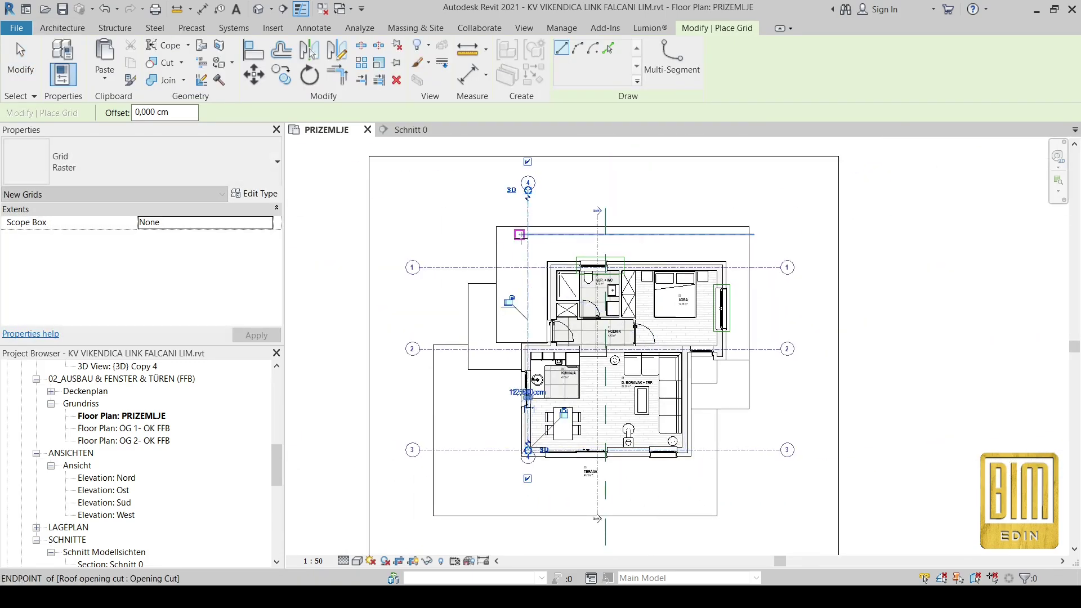
click(17, 64)
Adjust both ends of vertical grid line 4, extending its lower end beyond the terrace
click(528, 214)
scroll(527, 459, up, 3)
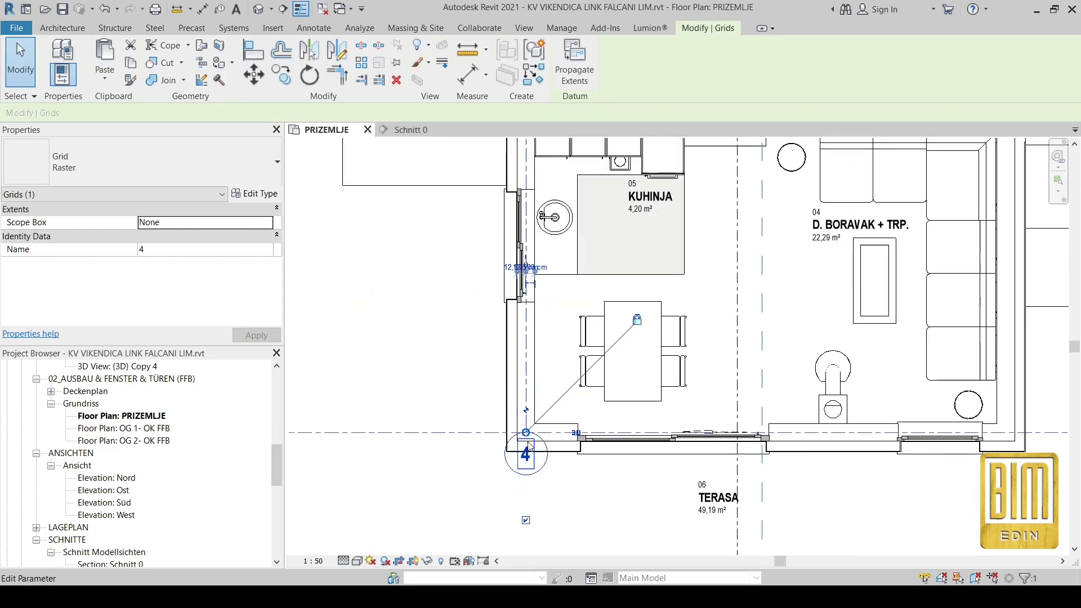
scroll(526, 518, down, 2)
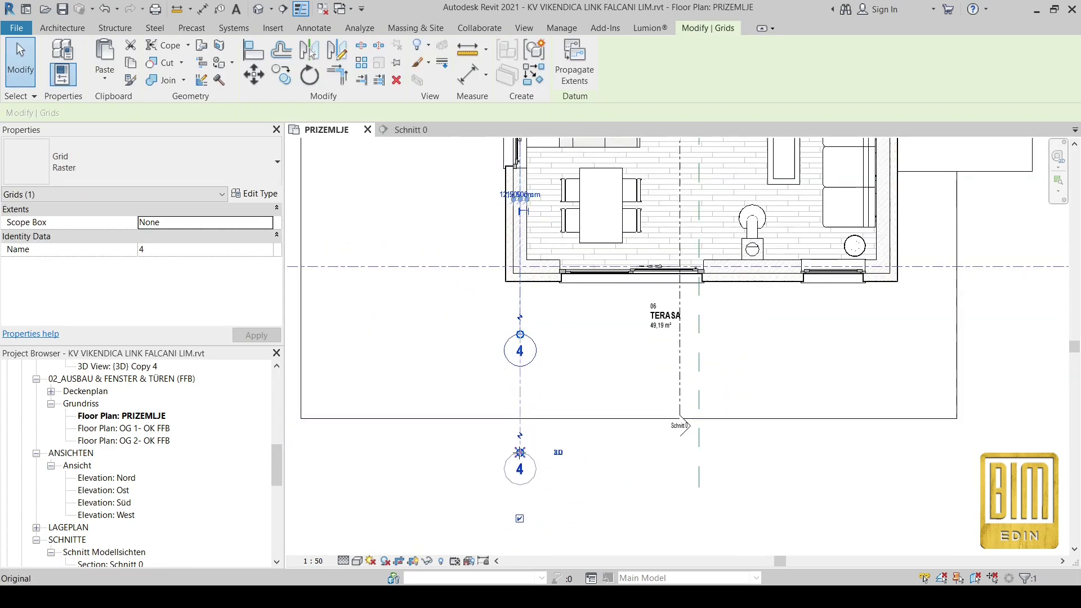
drag(520, 451, 519, 451)
scroll(519, 452, down, 4)
middle_drag(525, 153, 515, 272)
Copy vertical grid line 4 to the centre of the outer wall beside the shower
scroll(514, 245, up, 3)
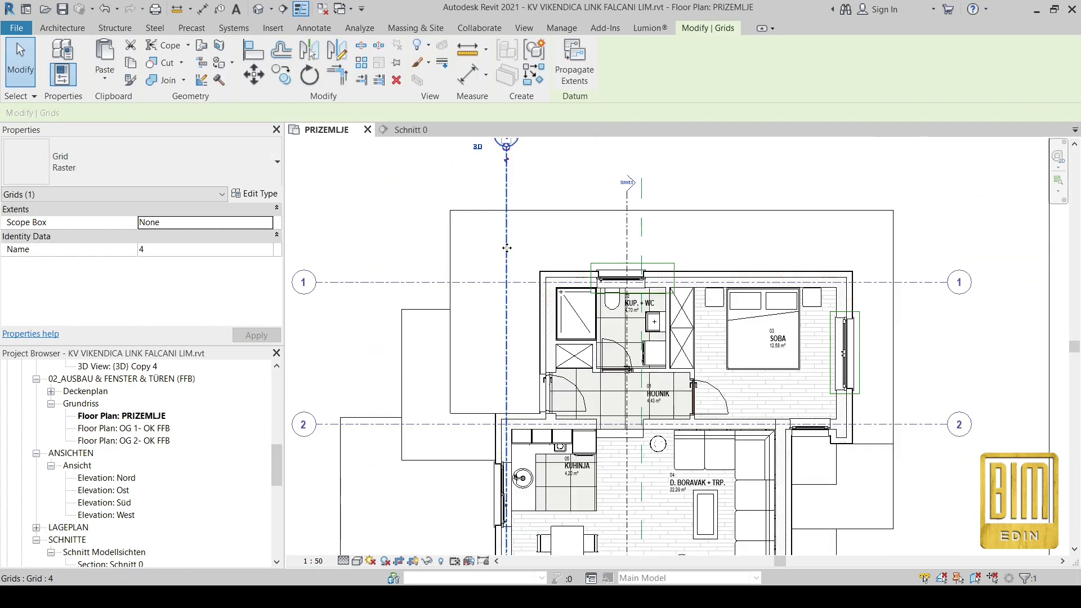
click(284, 73)
scroll(562, 270, up, 3)
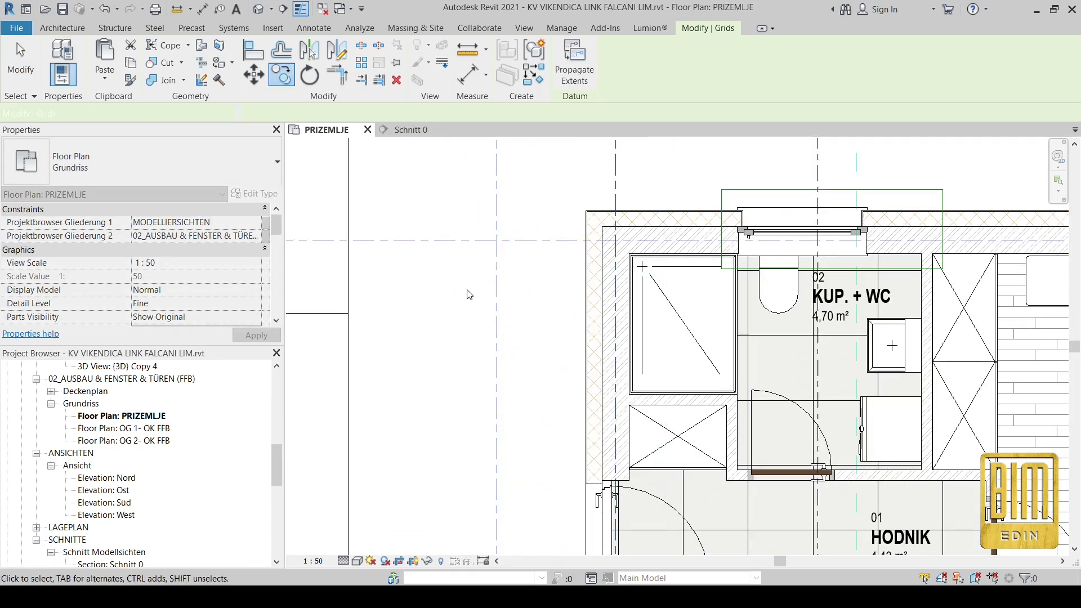
Copy the grid line beside the shower 715 cm across to the centre of the bedroom's outer wall
click(281, 50)
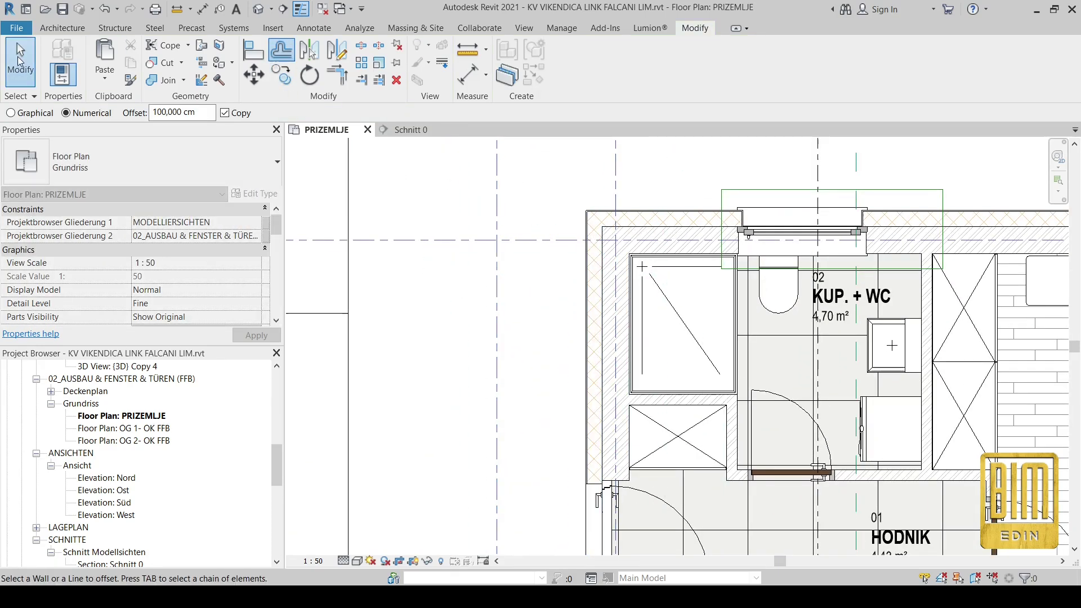
click(18, 58)
click(615, 188)
click(283, 75)
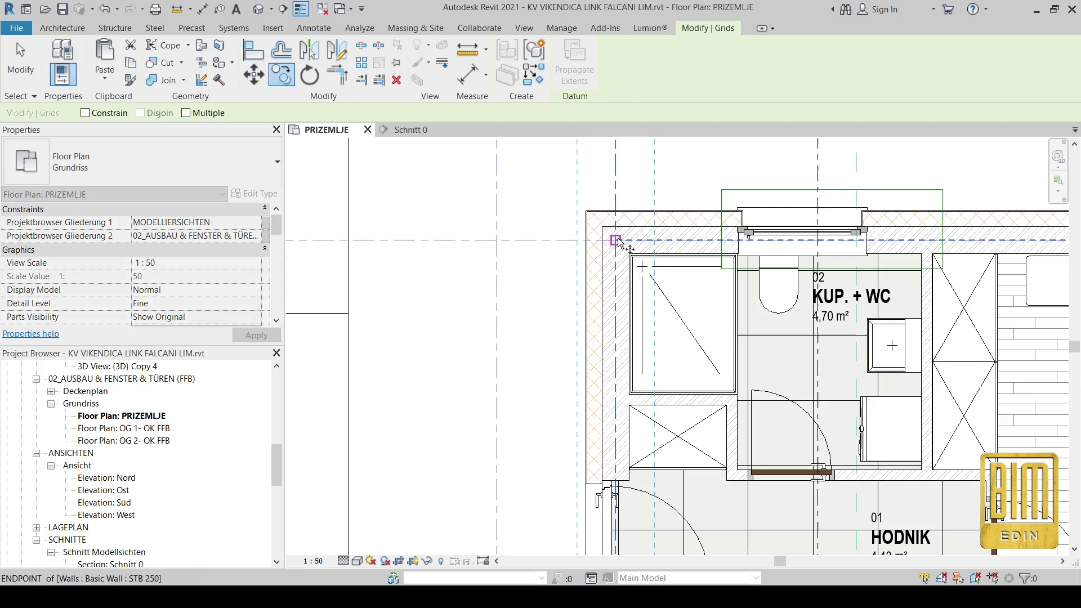
click(615, 240)
scroll(619, 242, down, 4)
scroll(788, 259, up, 4)
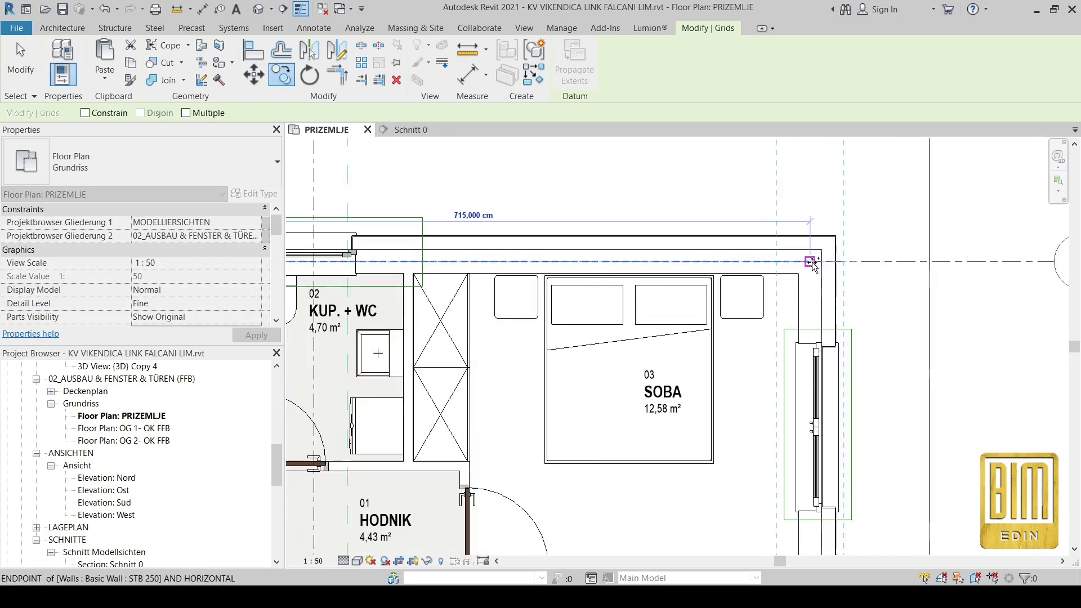
click(812, 254)
Copy the bedroom's outer wall grid line to the centre of the living room's side wall
scroll(732, 394, down, 5)
scroll(722, 440, up, 5)
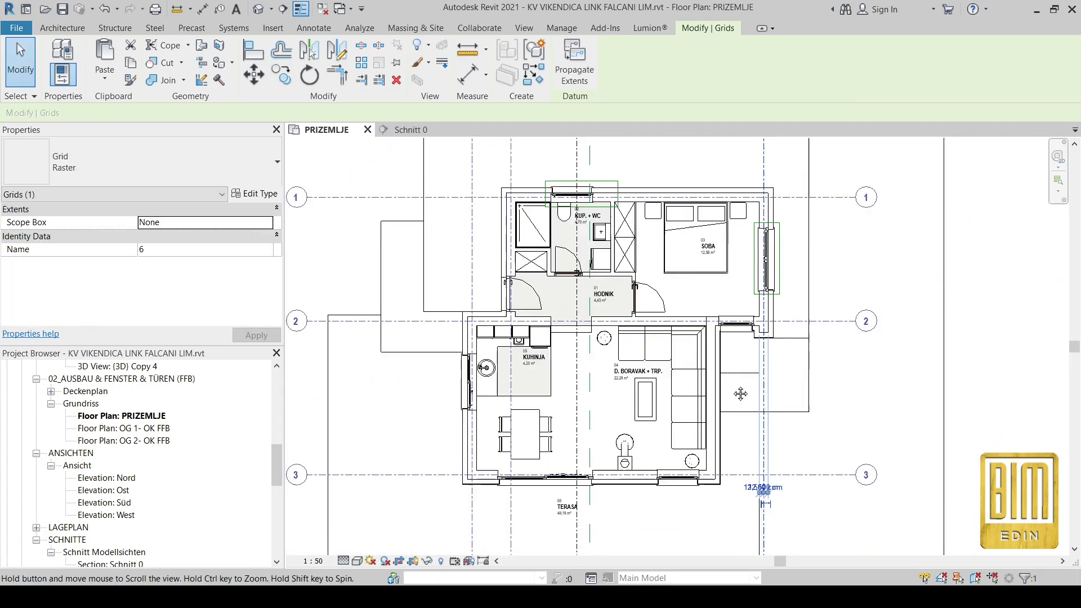
click(283, 74)
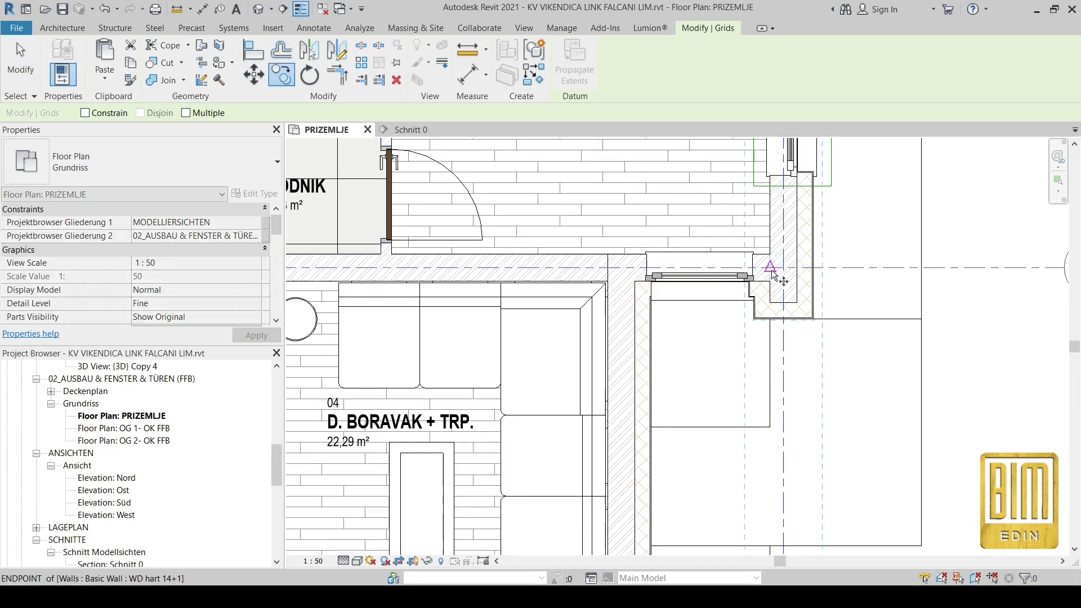
scroll(762, 273, up, 2)
click(790, 271)
click(542, 267)
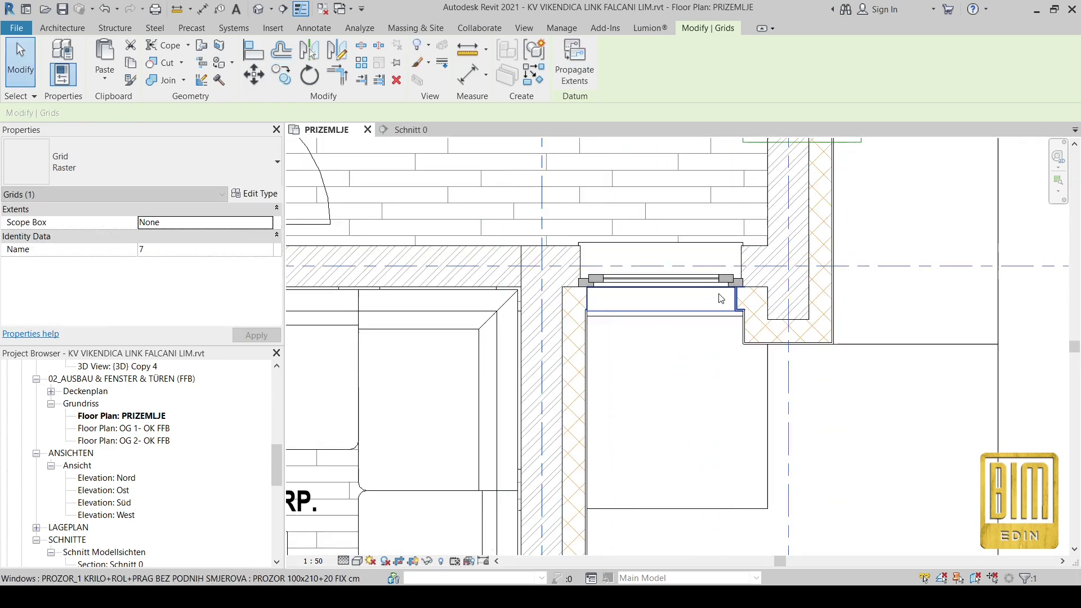
Rename the vertical grid line through the kitchen's outer wall as A
scroll(650, 243, down, 5)
scroll(500, 163, up, 3)
click(514, 206)
click(514, 206)
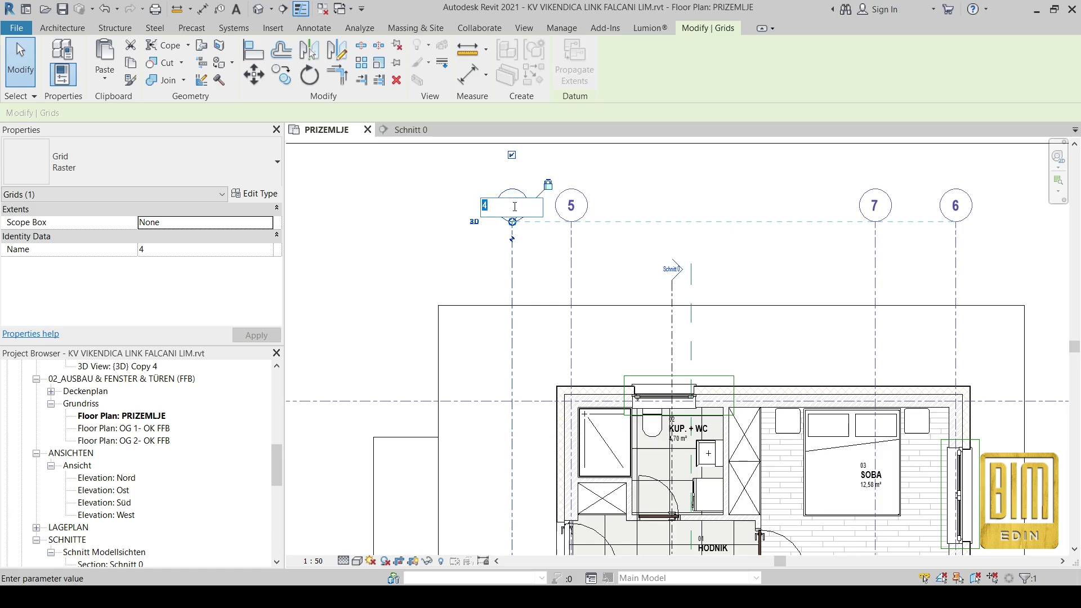
key(Caps_Lock)
text(a)
key(Caps_Lock)
text(A)
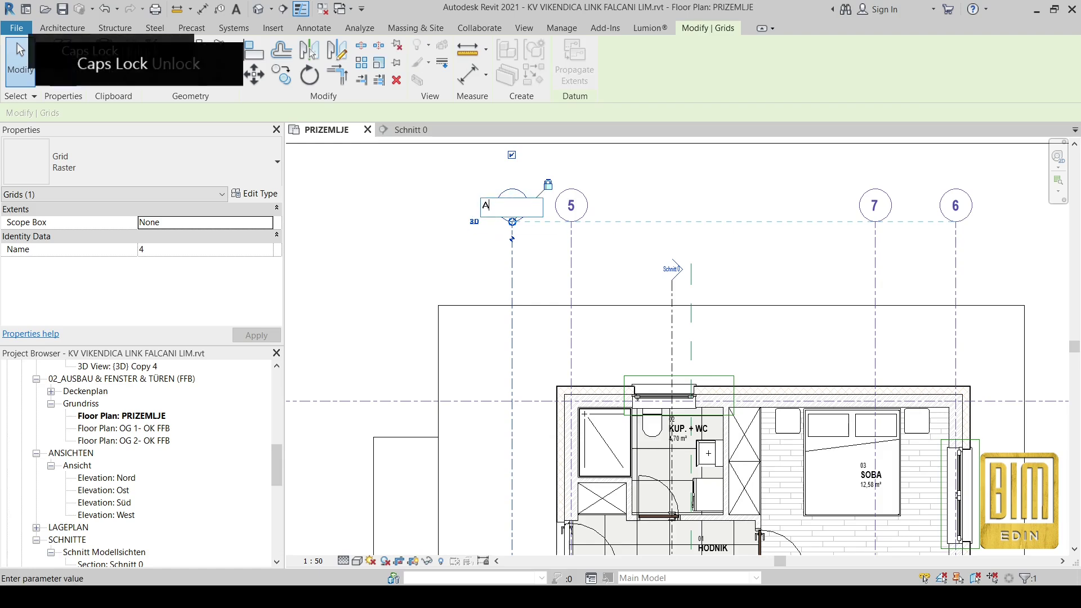
Rename the remaining vertical grid lines B, C and D in order across the plan from grid A
click(571, 205)
click(572, 206)
text(B)
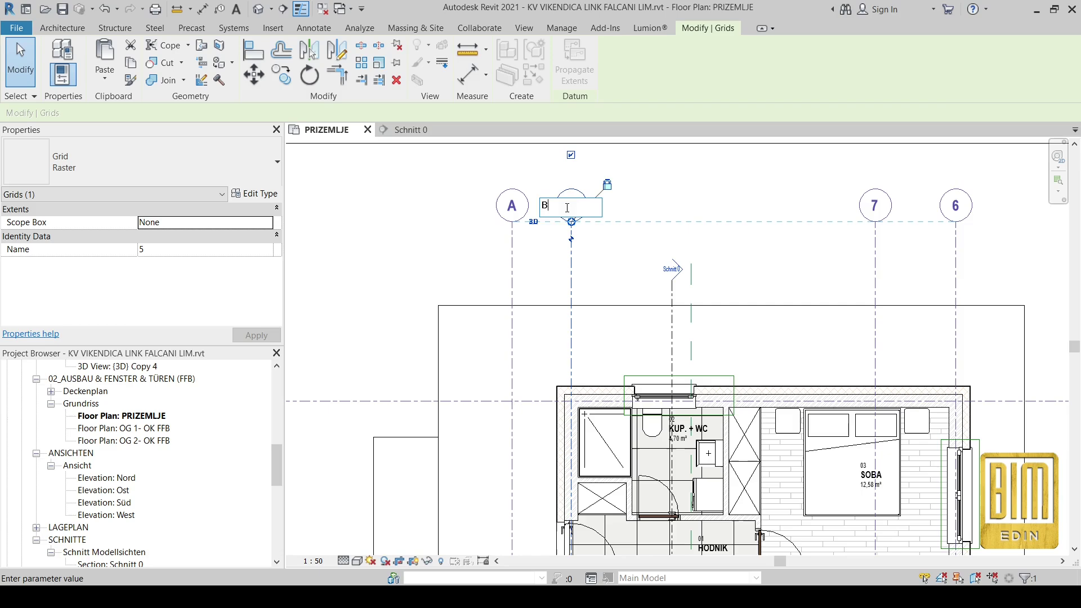
click(457, 222)
scroll(457, 221, down, 1)
middle_drag(457, 222, 336, 225)
double_click(698, 211)
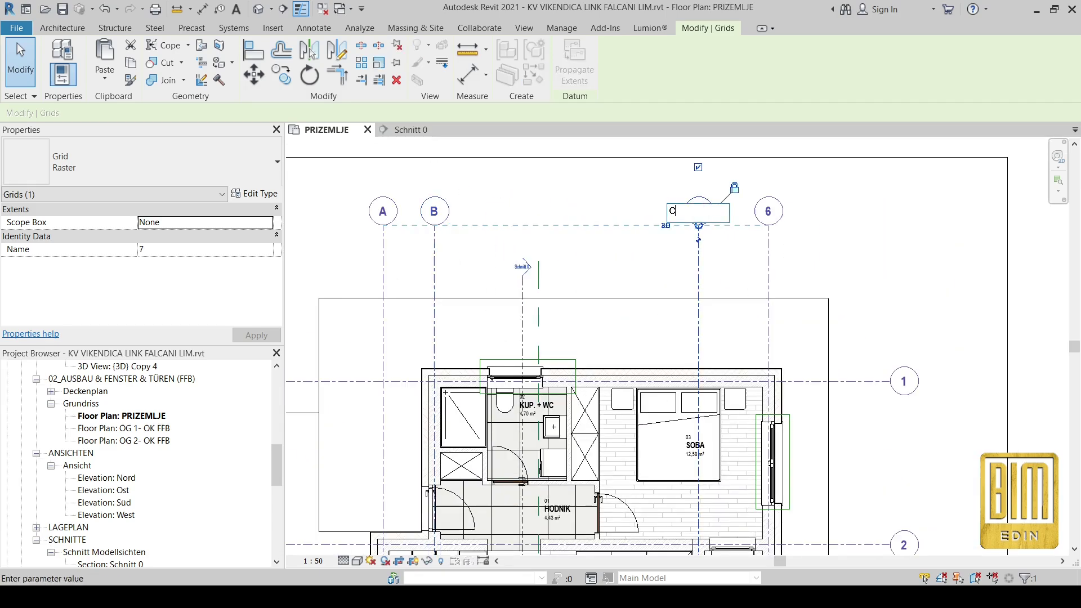
click(769, 212)
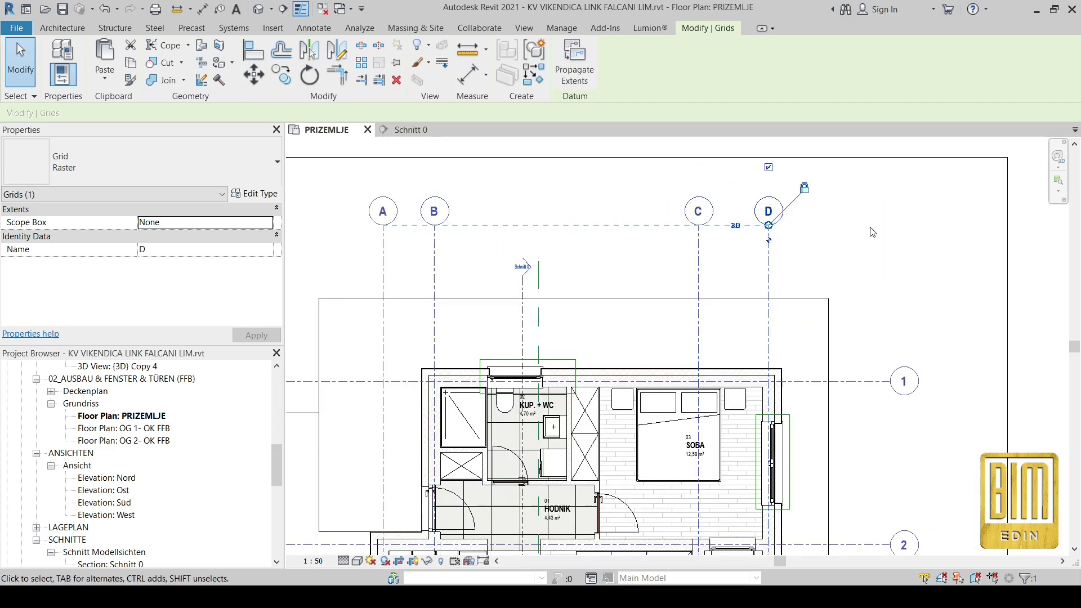
Try to place an STB 250 x 250 architectural column at the intersection of grids B and 1
scroll(777, 235, down, 3)
scroll(564, 349, up, 3)
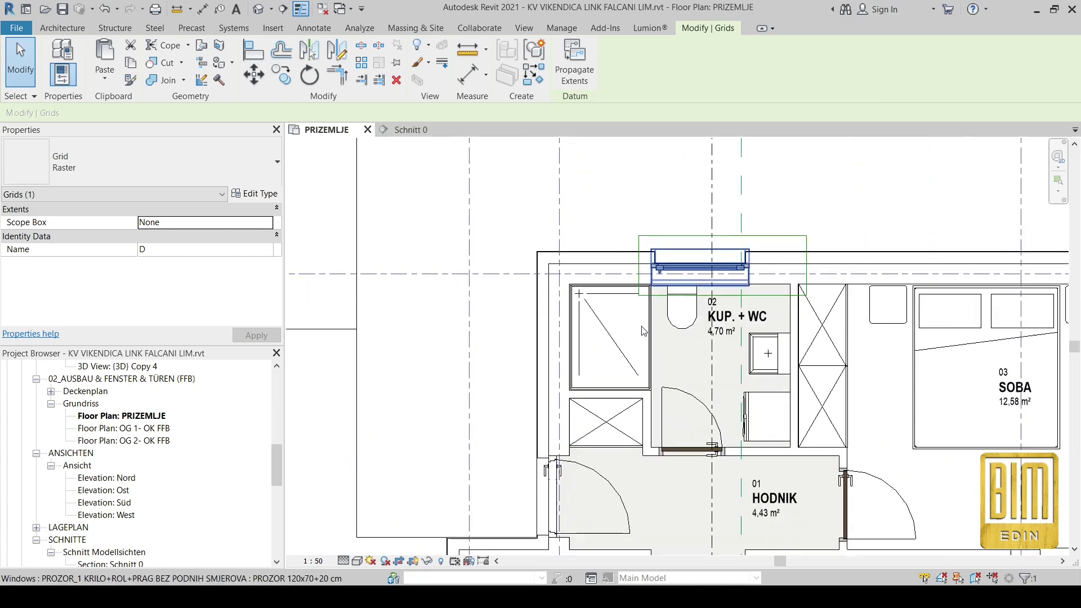
click(71, 30)
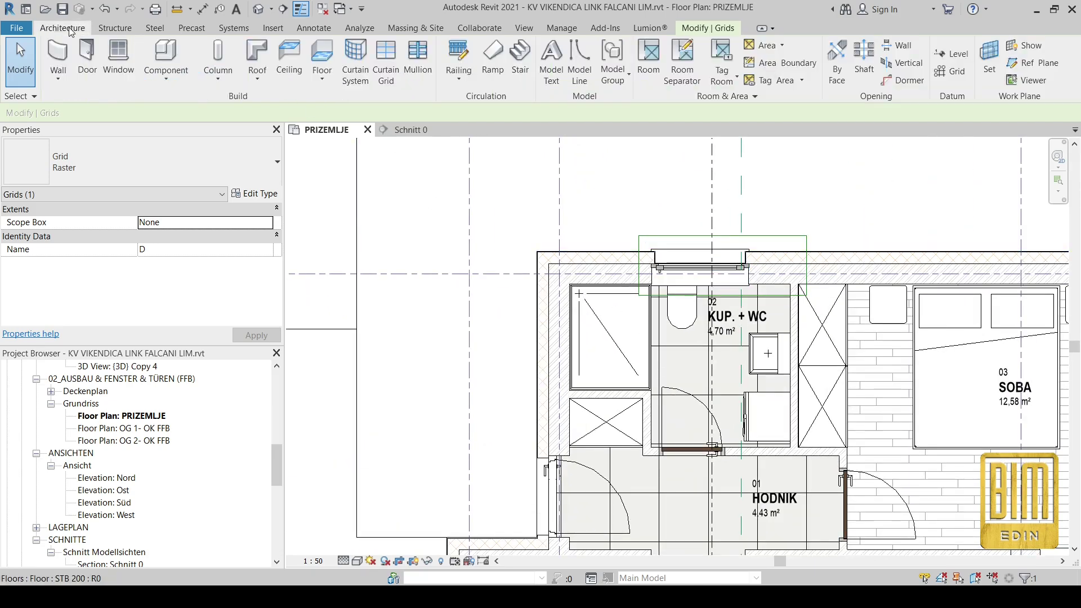
click(154, 82)
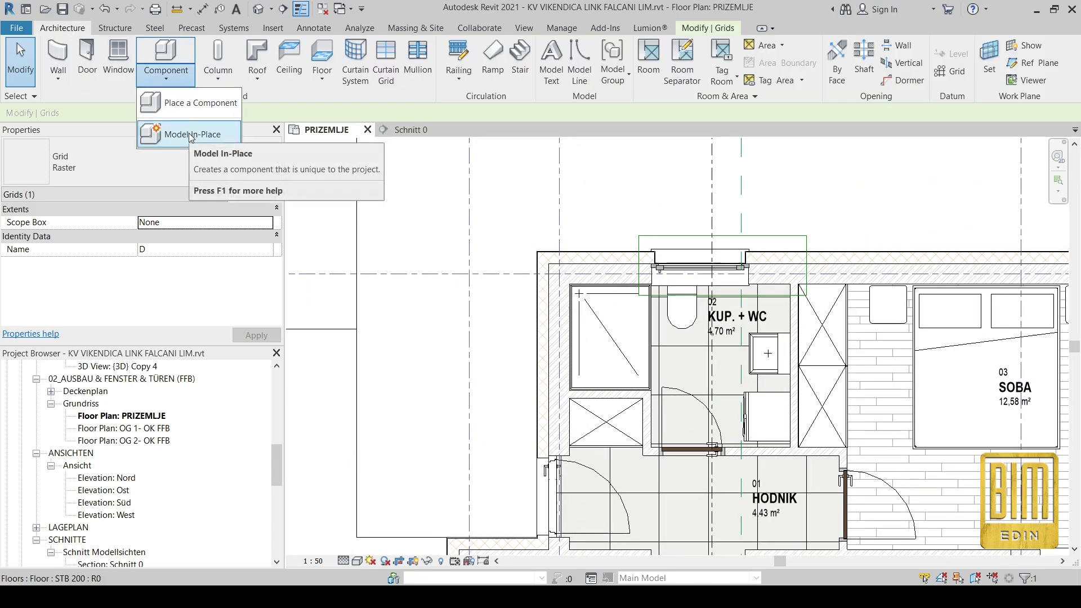
click(217, 78)
click(239, 133)
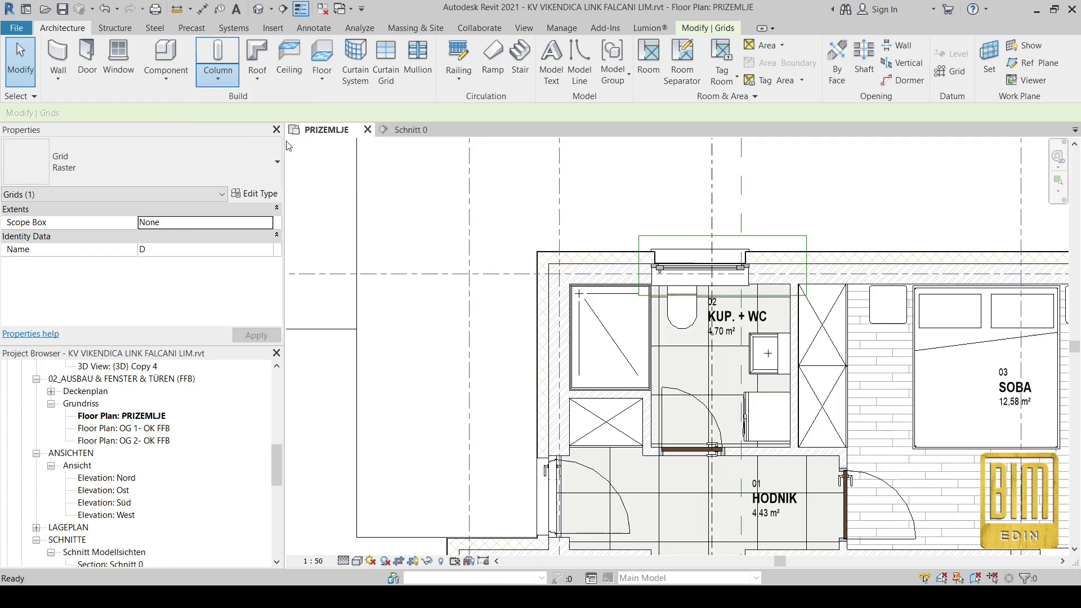
scroll(559, 264, up, 5)
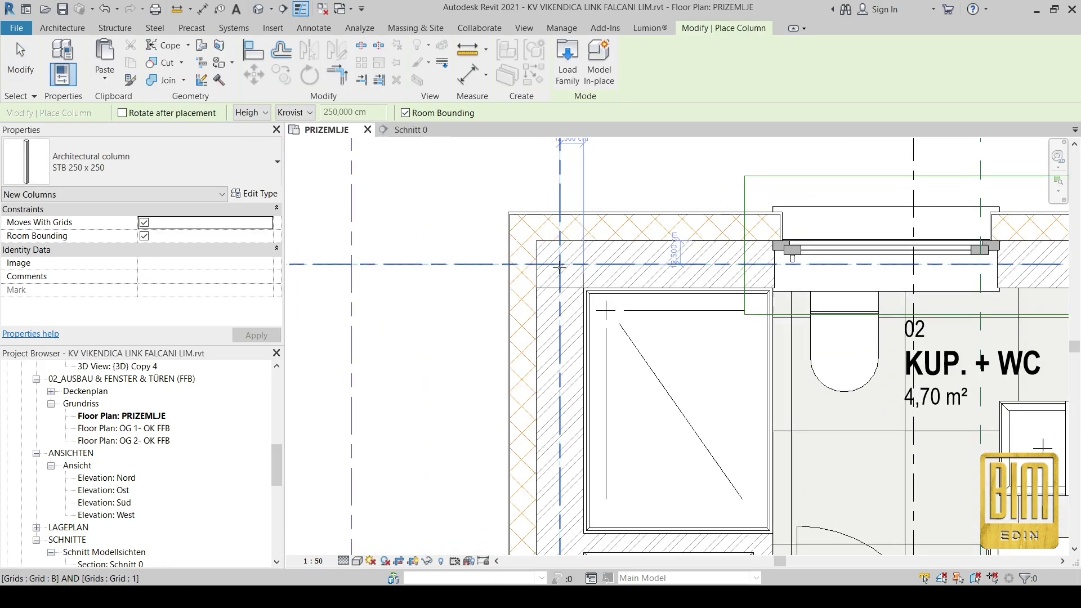
click(559, 264)
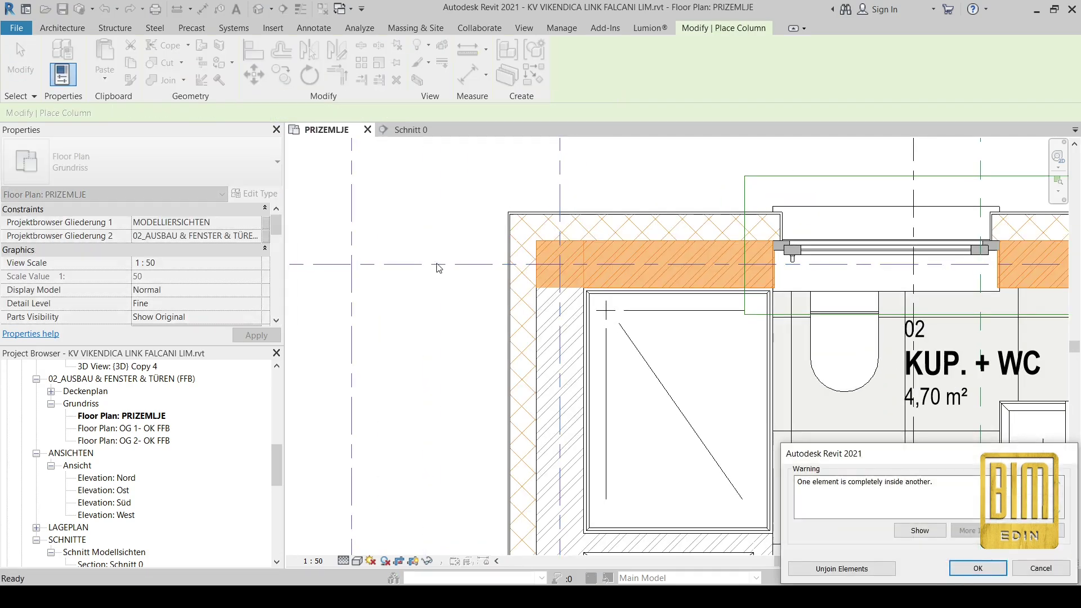
click(1041, 568)
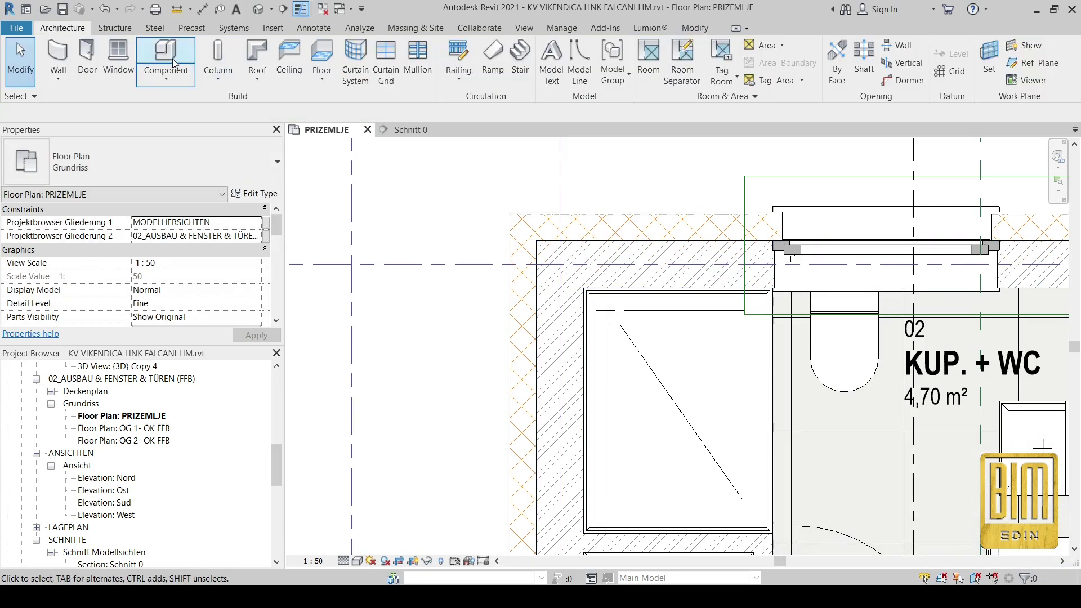
Place an STB 250 x 250 architectural column freely inside the bathroom, just below the toilet
click(214, 77)
click(248, 131)
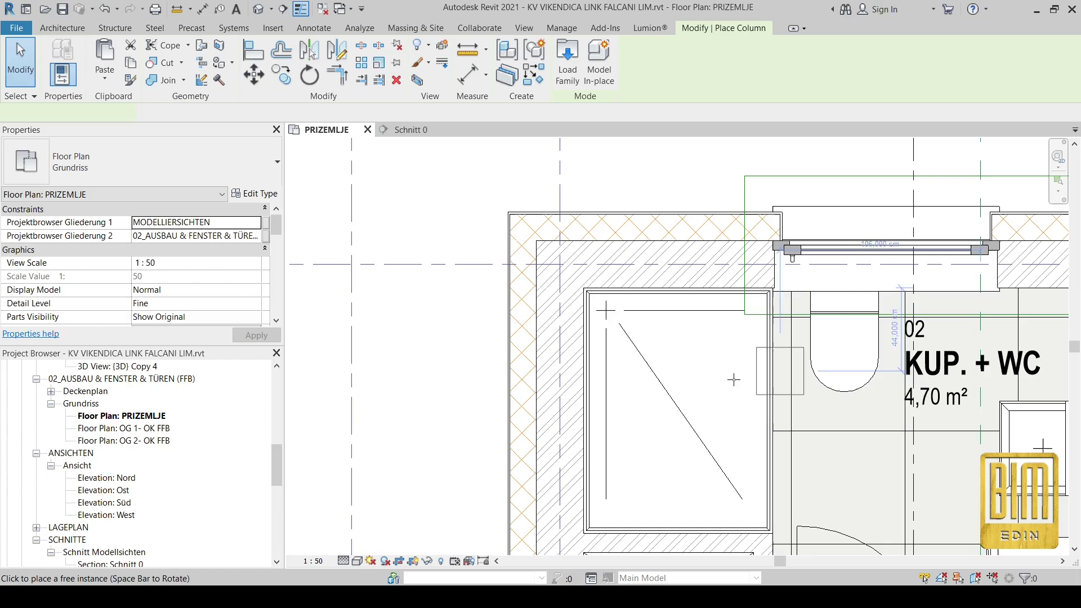
click(810, 439)
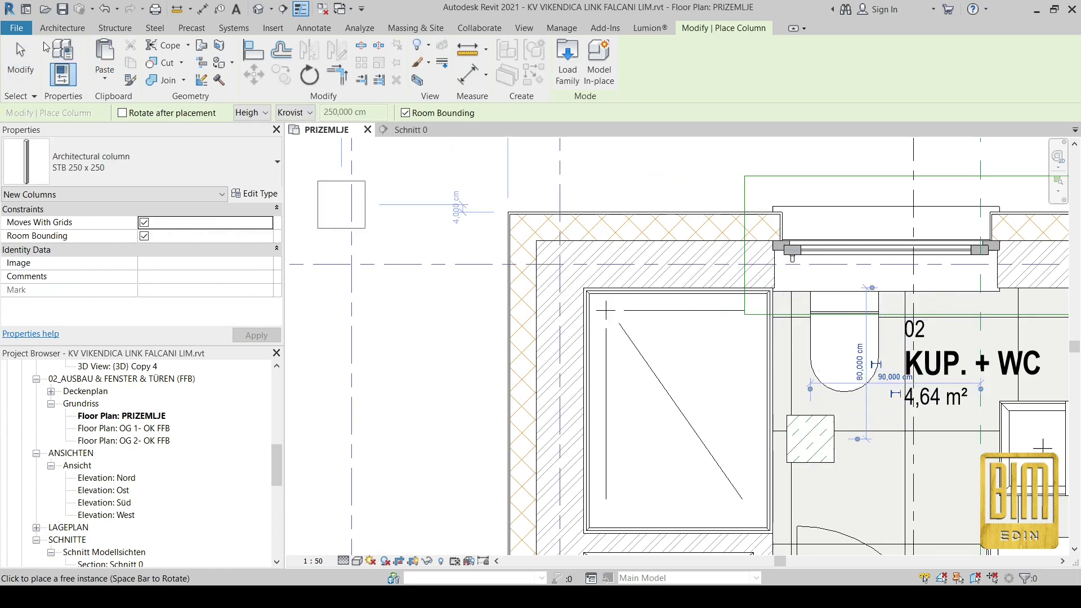
key(Escape)
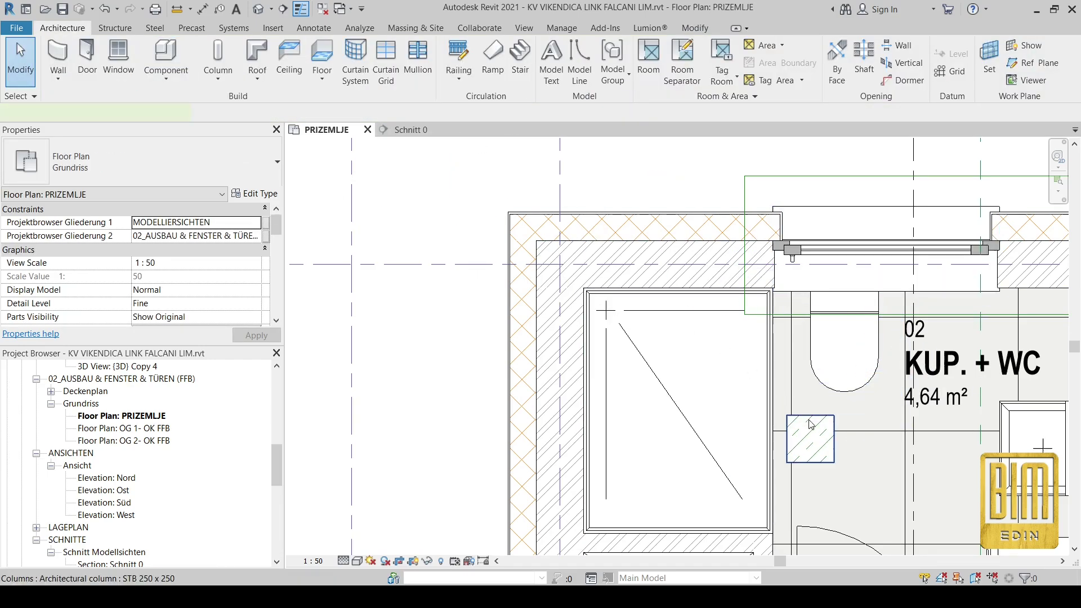
Turn off automatic geometry joining to walls in the column's family and reload it into the project, overwriting the existing version
click(810, 439)
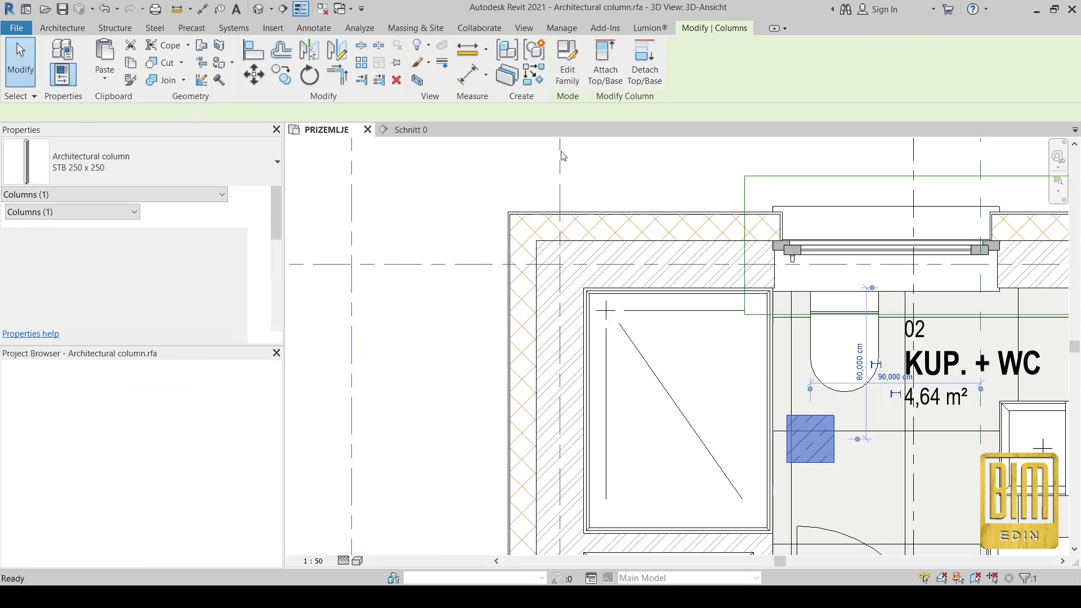
scroll(165, 297, down, 1)
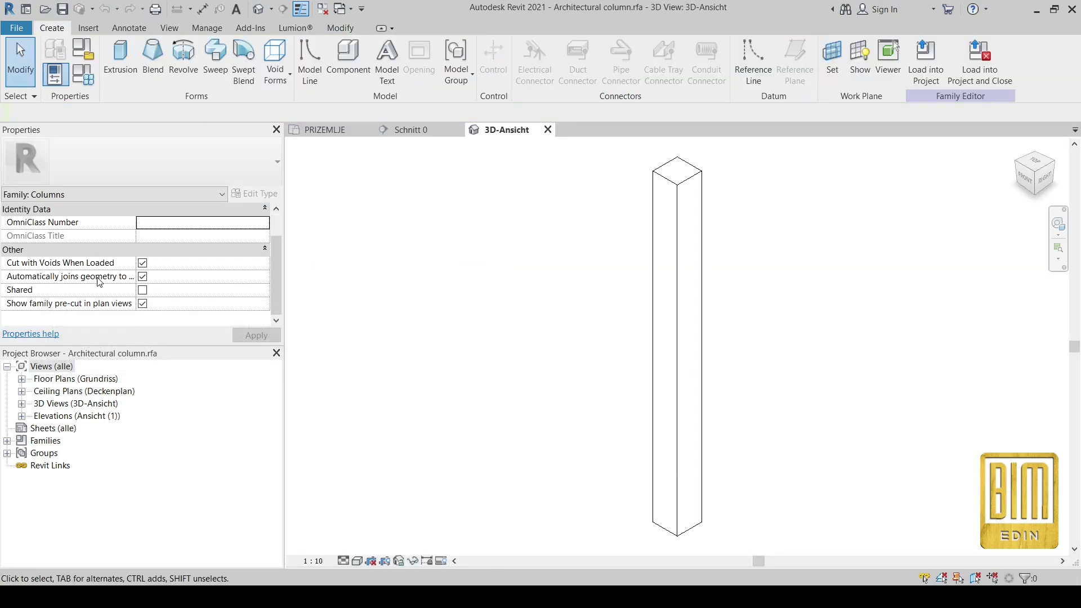
click(142, 276)
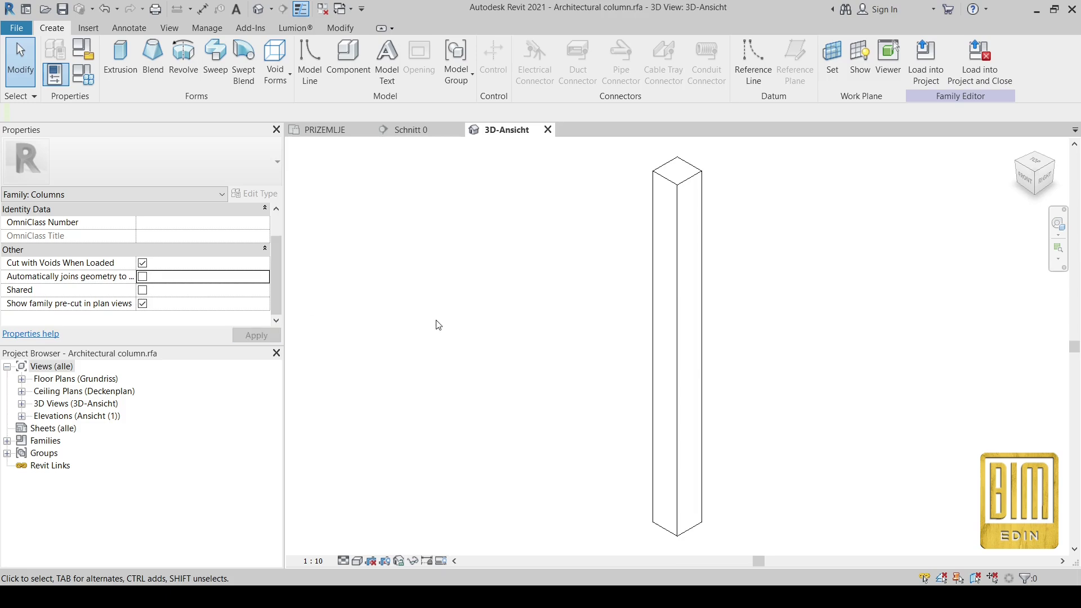
click(921, 72)
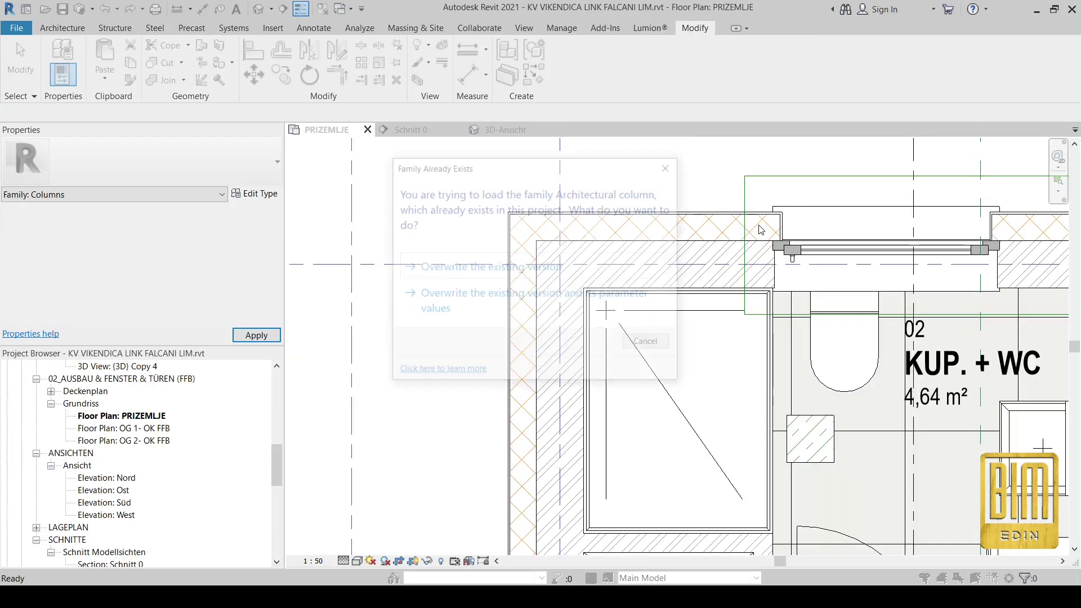
click(539, 279)
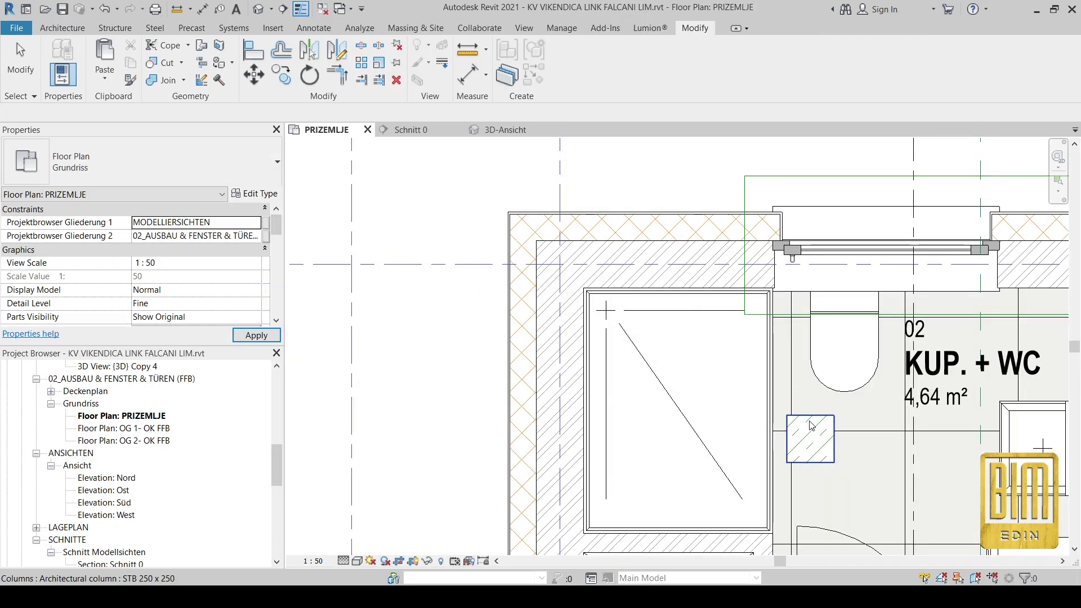
click(254, 74)
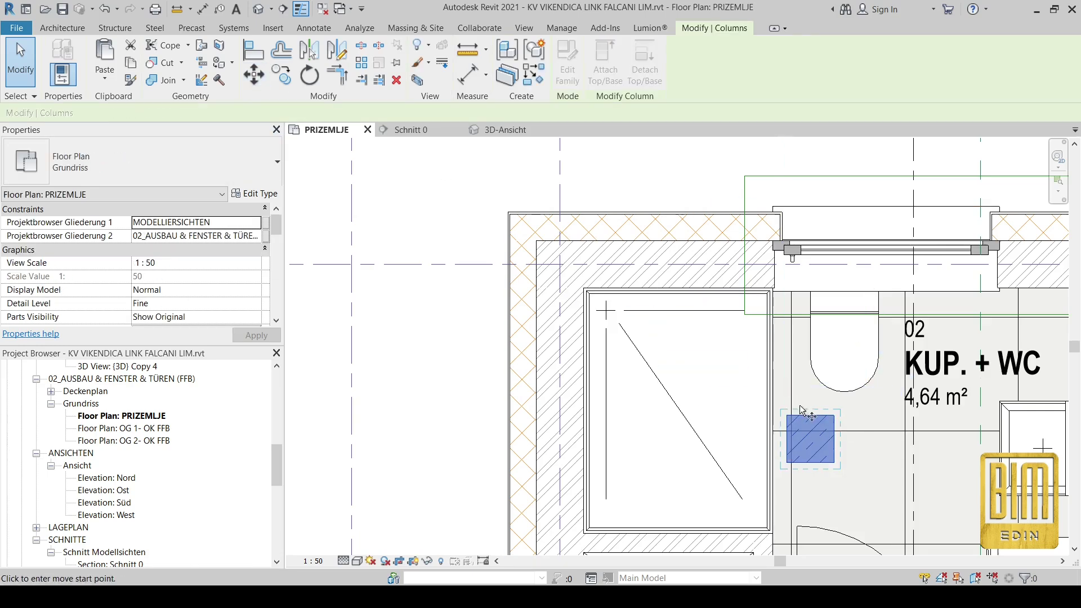
click(799, 427)
right_click(799, 428)
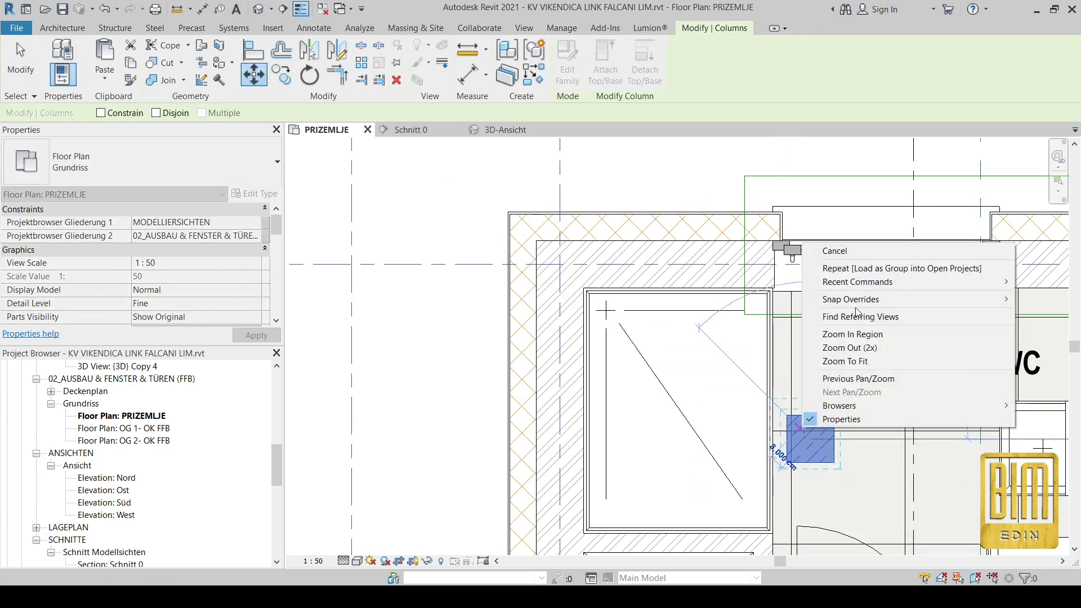
click(816, 246)
Move the bathroom column by its centre to the intersection of grids B and 1
key(m)
key(v)
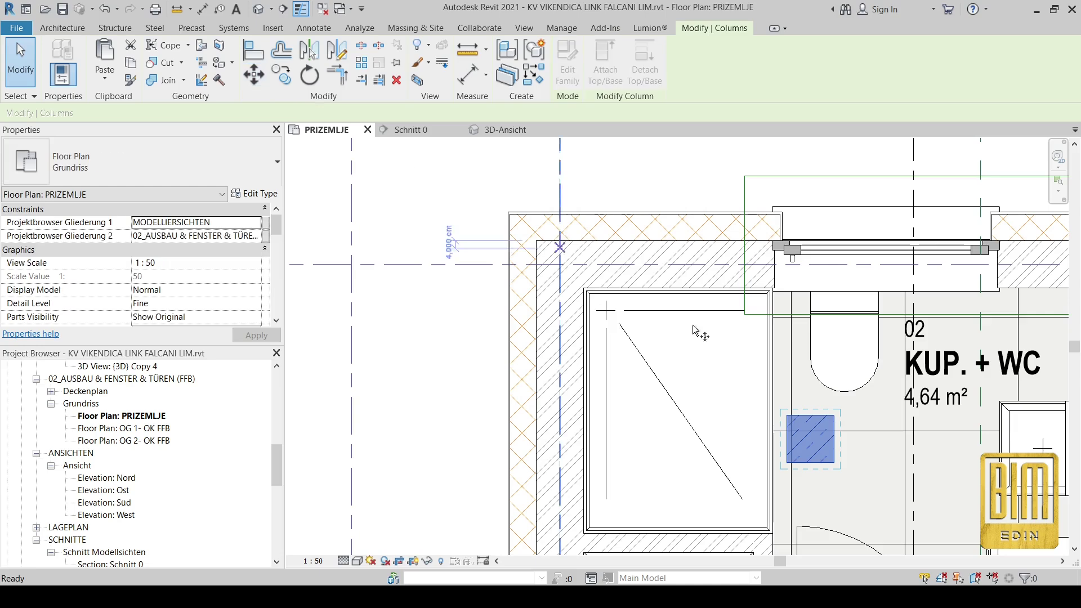
click(814, 443)
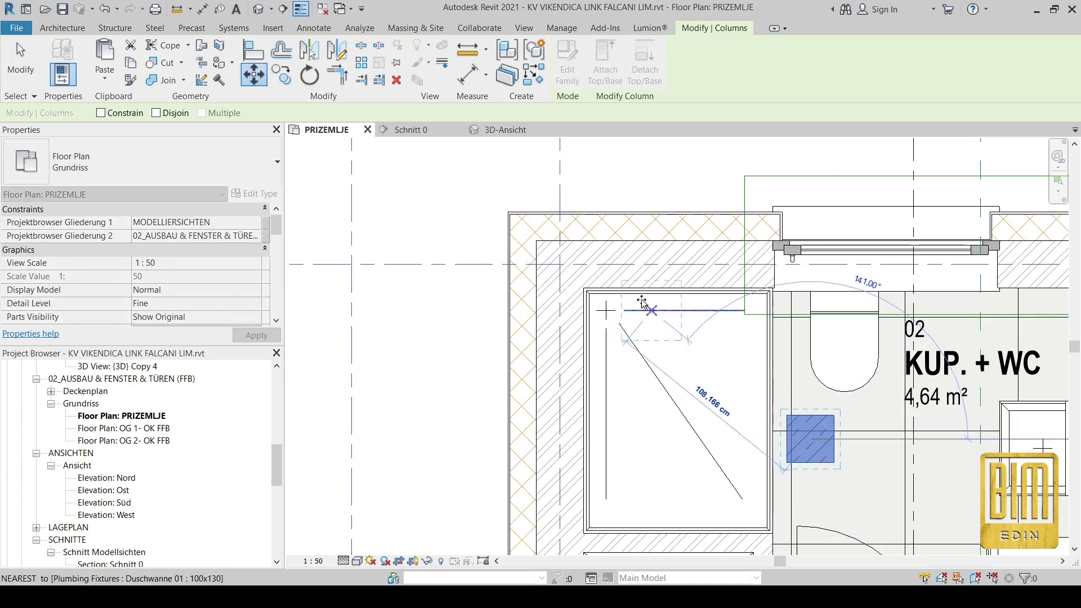
click(559, 264)
click(458, 326)
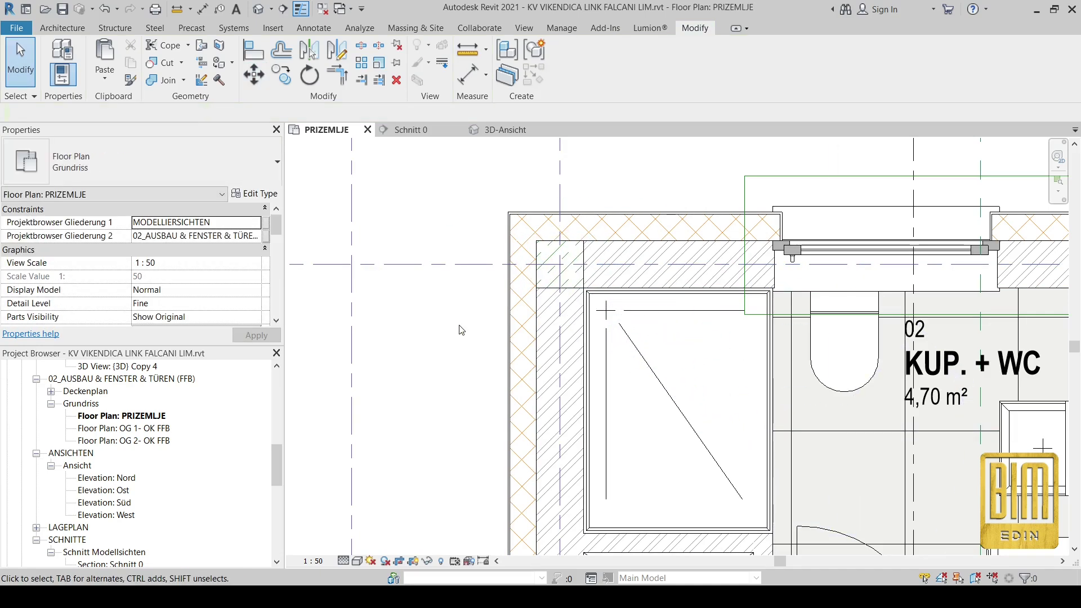
scroll(566, 253, up, 4)
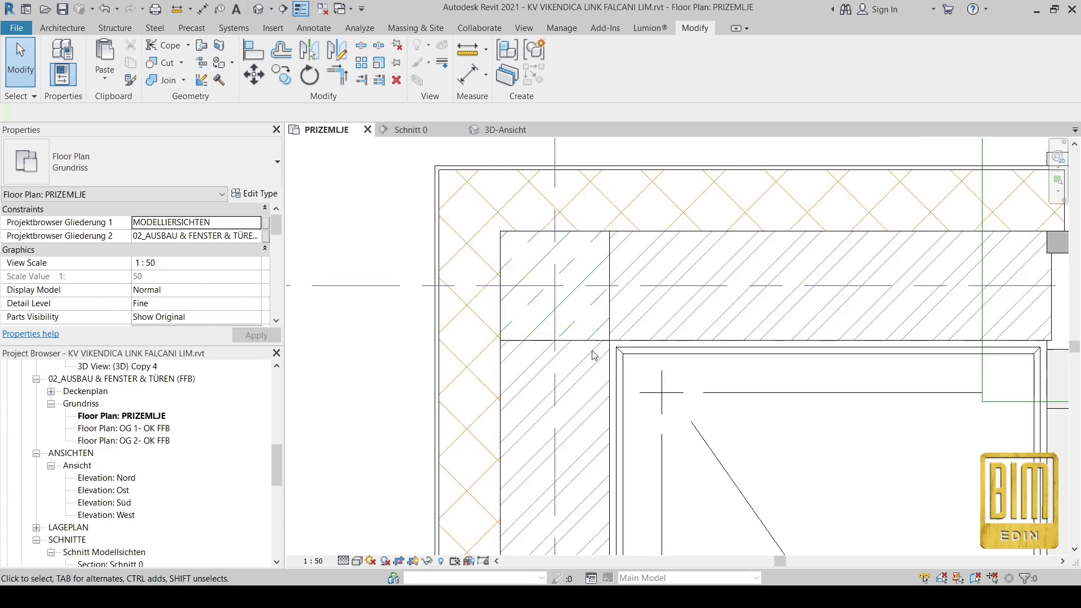
scroll(575, 244, down, 2)
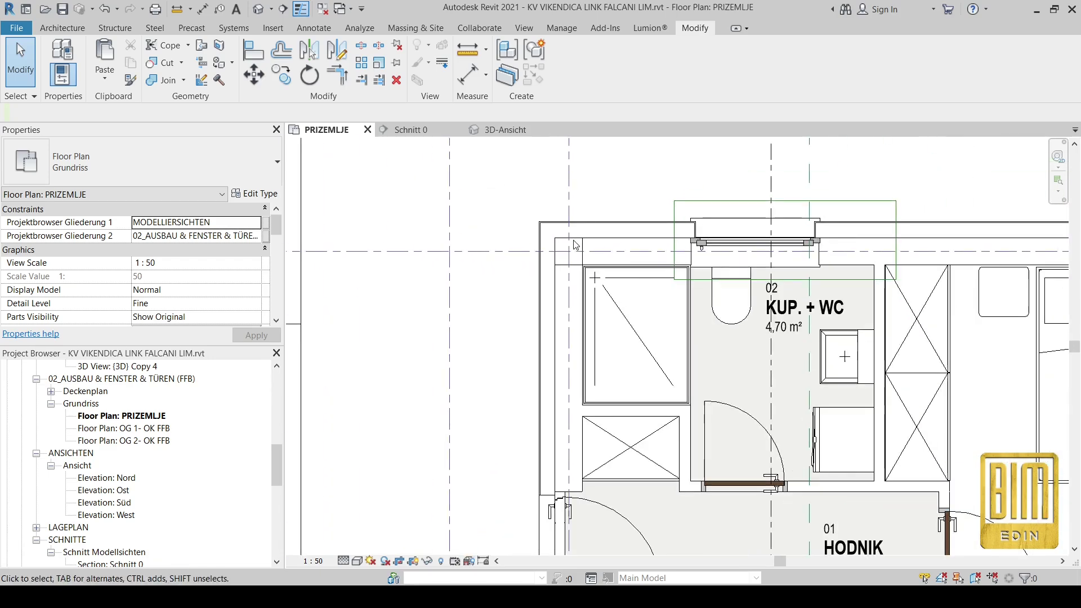
click(574, 252)
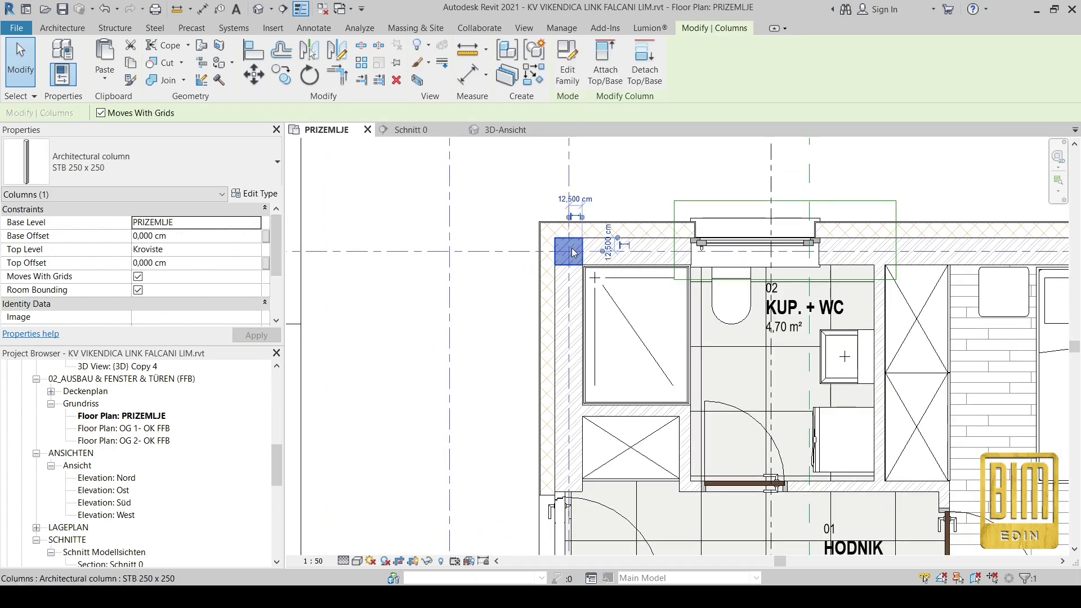
click(281, 74)
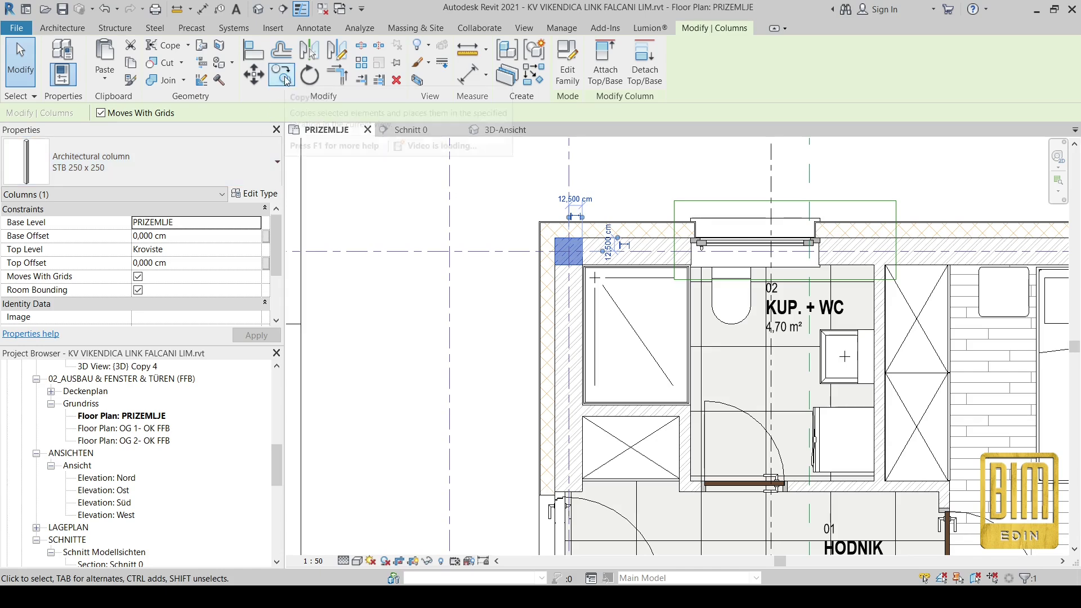
click(568, 251)
scroll(422, 253, down, 2)
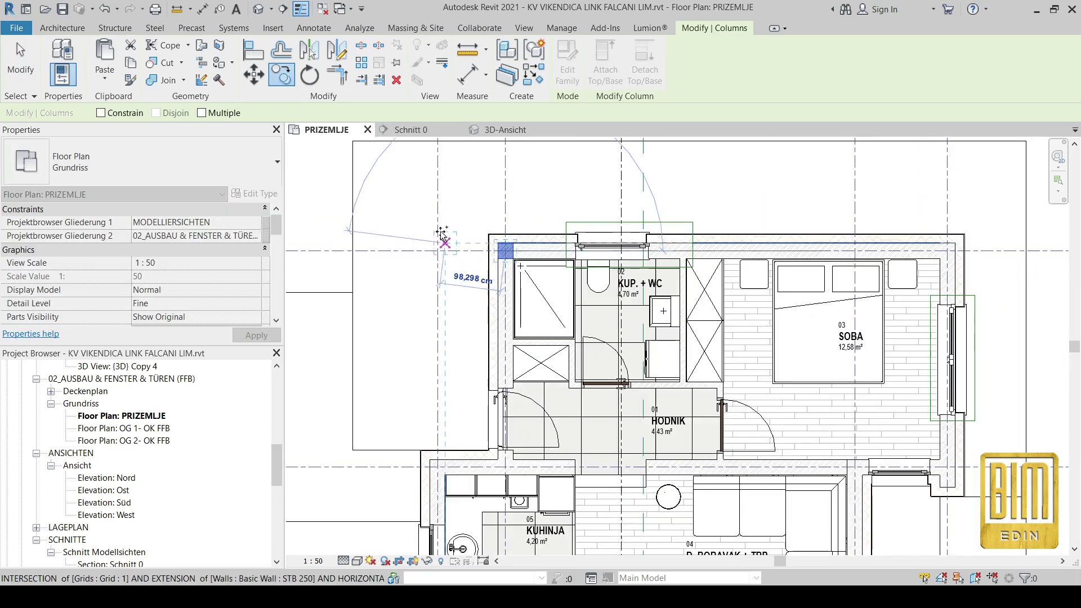
Place STB 250 x 250 architectural columns where grid D intersects grids 1 and 2
click(68, 26)
click(217, 77)
click(265, 126)
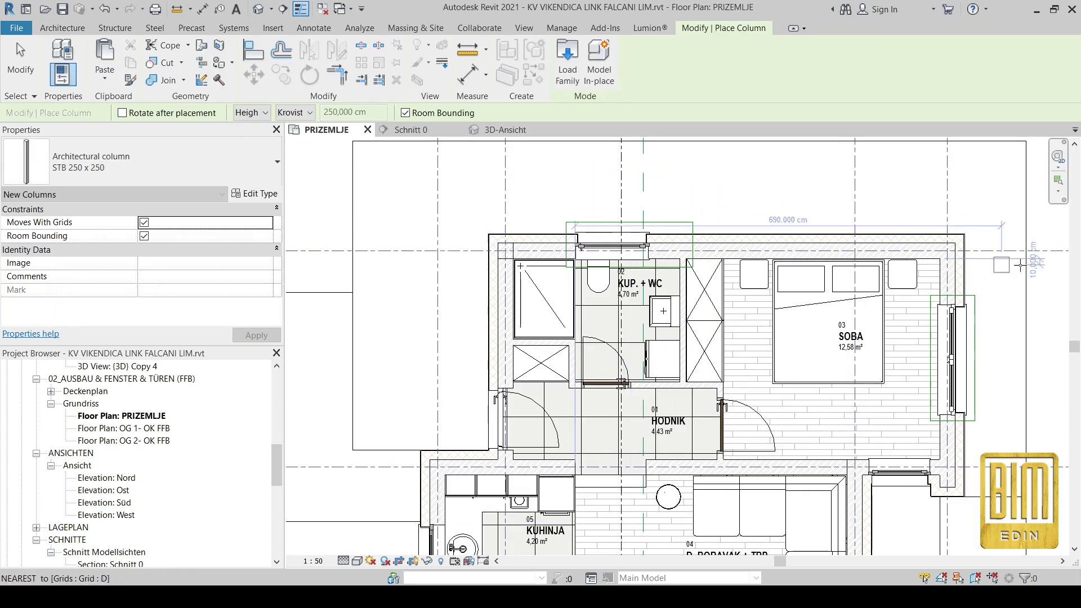
scroll(960, 255, up, 5)
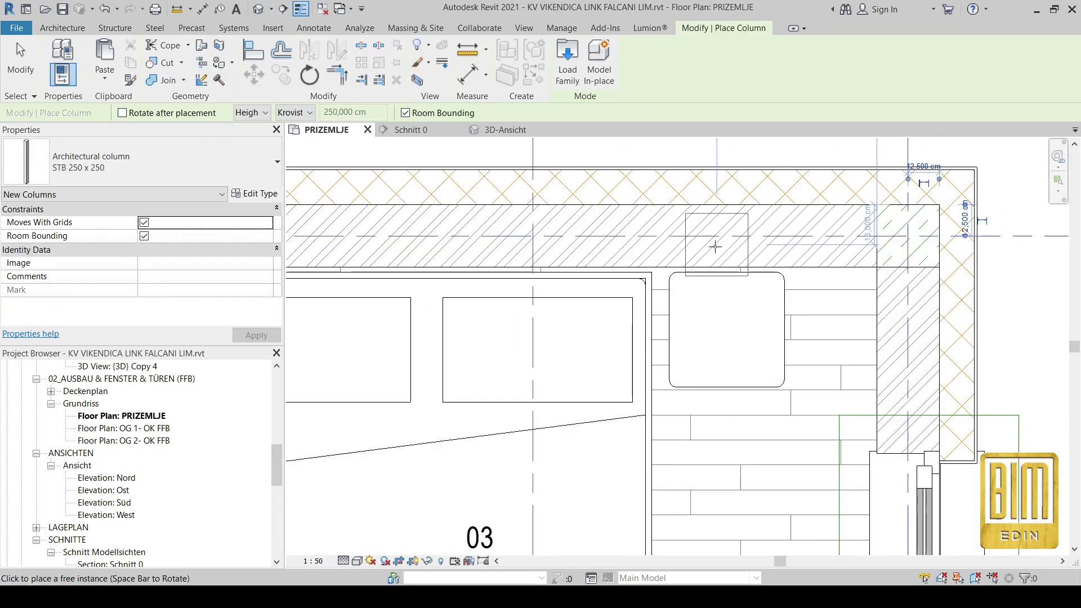
scroll(726, 236, down, 5)
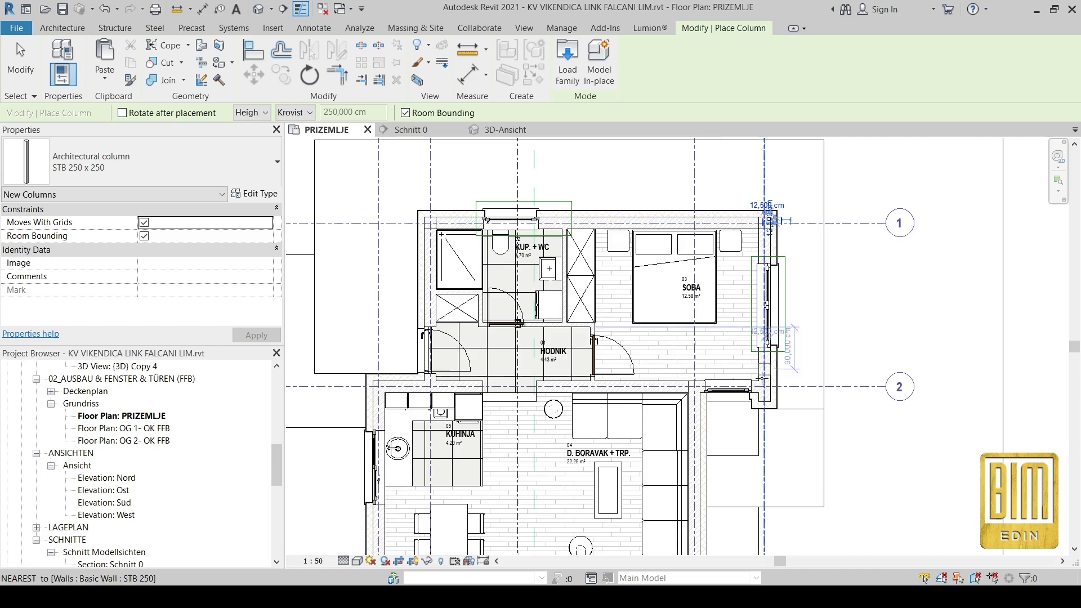
scroll(761, 370, up, 5)
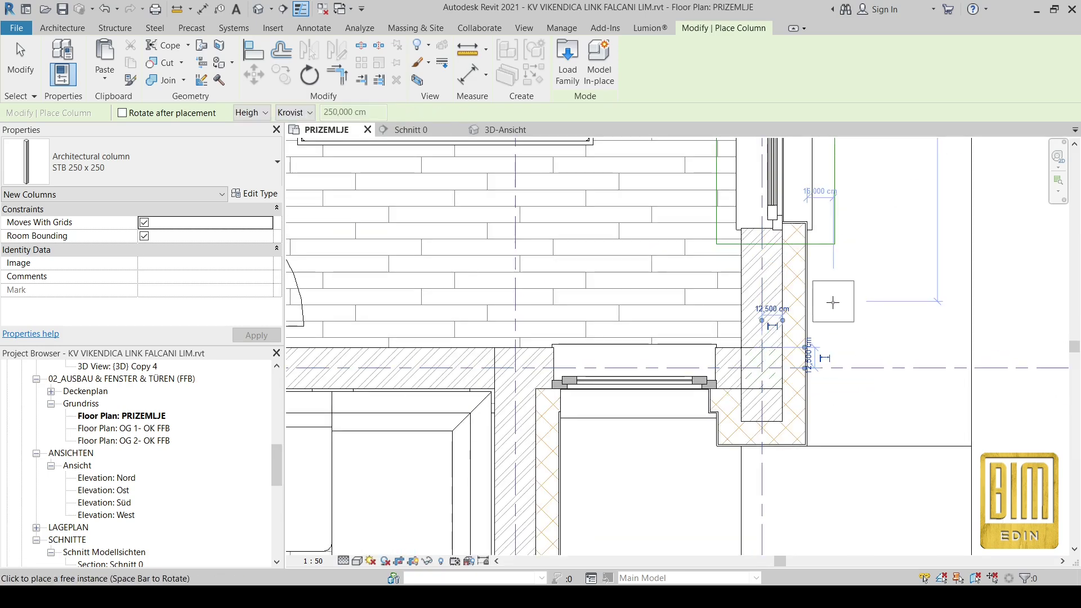
Place STB 250 x 250 architectural columns where grid C intersects grids 2 and 3
scroll(833, 302, down, 2)
scroll(623, 342, up, 2)
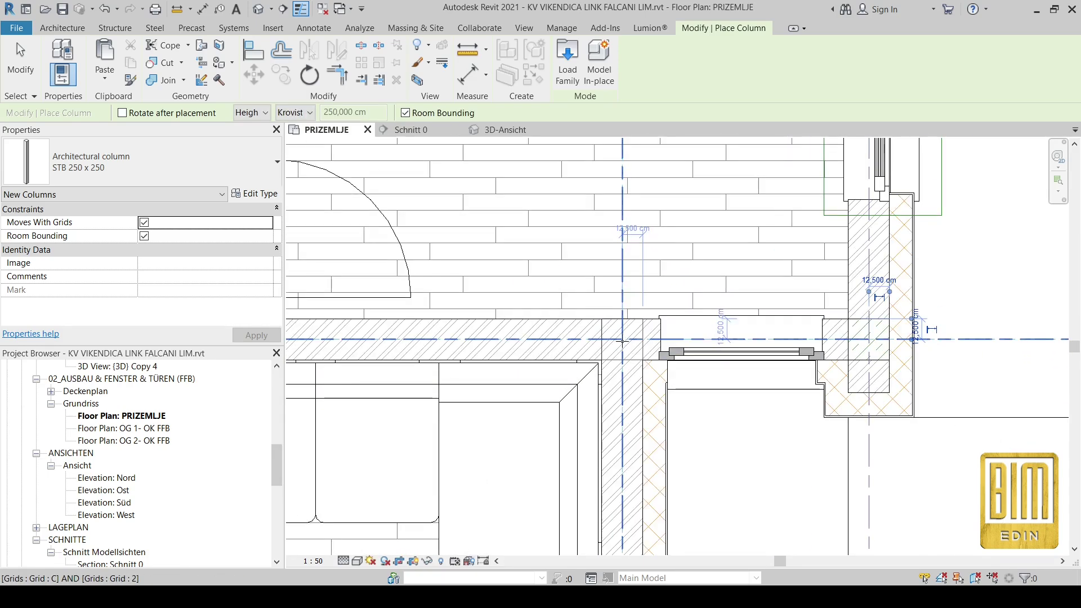
scroll(767, 280, down, 4)
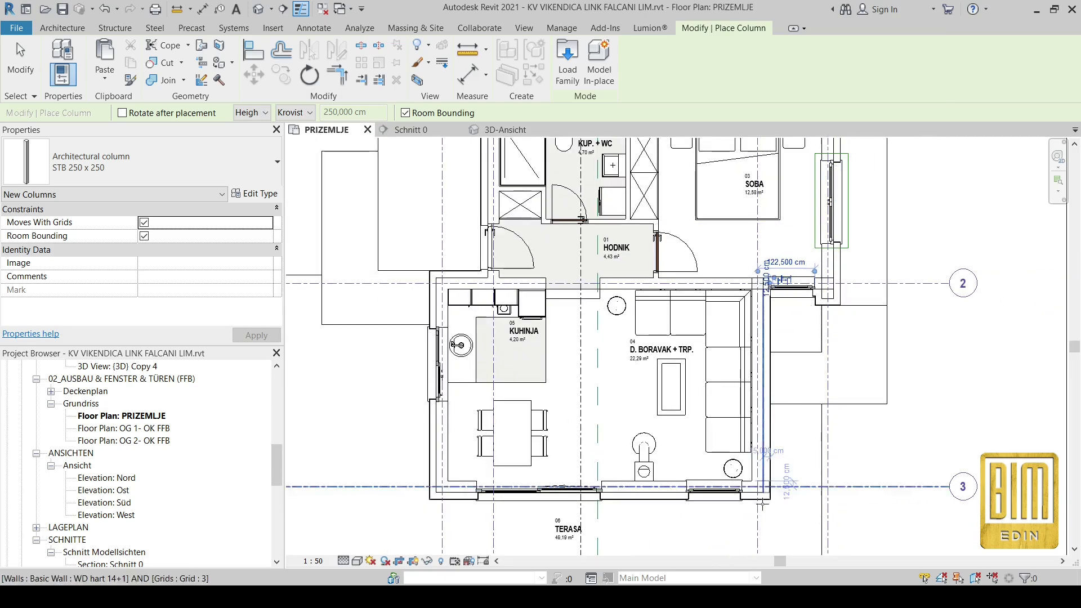
scroll(764, 459, up, 4)
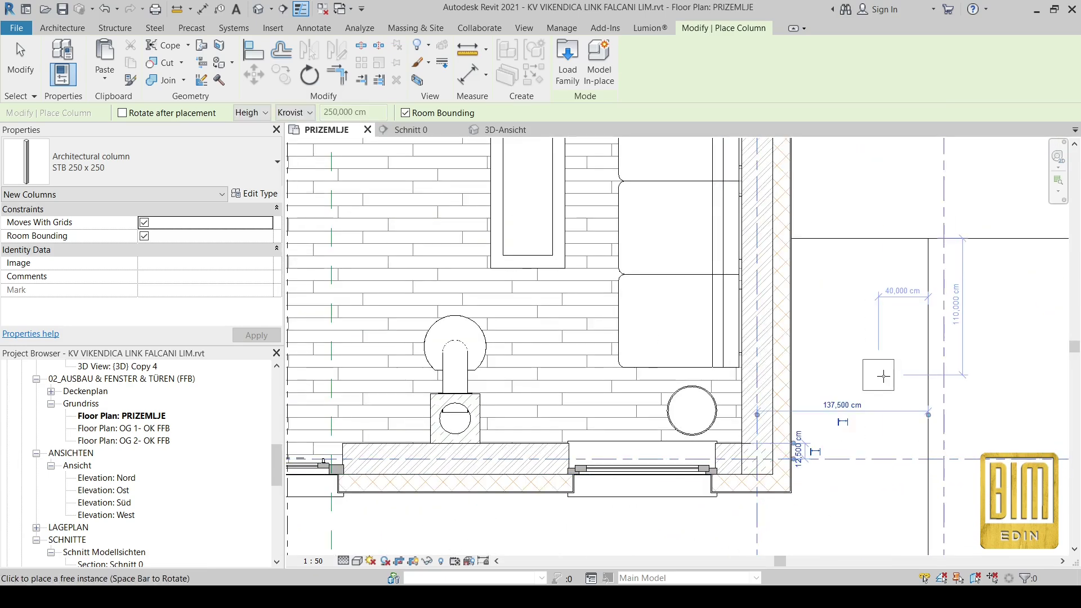
scroll(791, 496, up, 6)
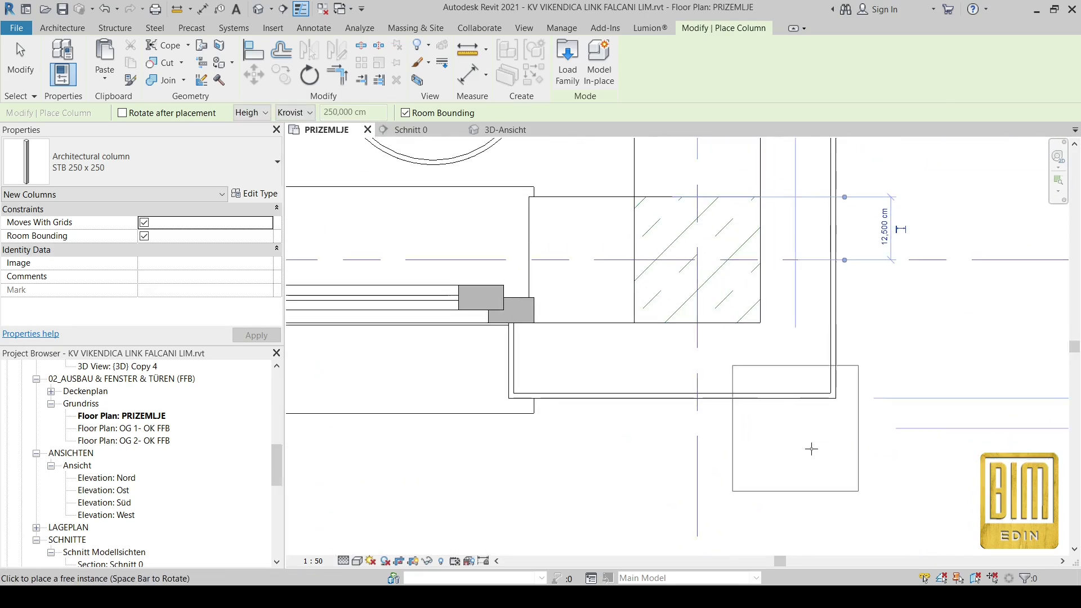
Place STB 250 x 250 architectural columns at grid intersections A/3, A/2 and B/2
scroll(913, 410, down, 8)
scroll(536, 411, up, 3)
scroll(536, 411, up, 5)
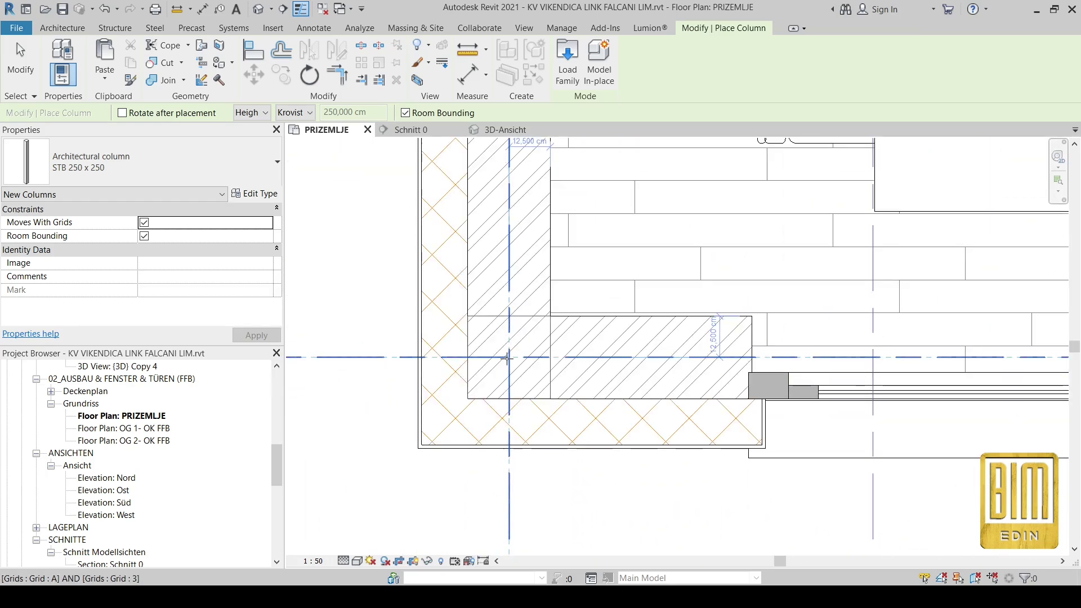
scroll(569, 434, down, 5)
middle_drag(579, 241, 570, 496)
scroll(554, 247, up, 3)
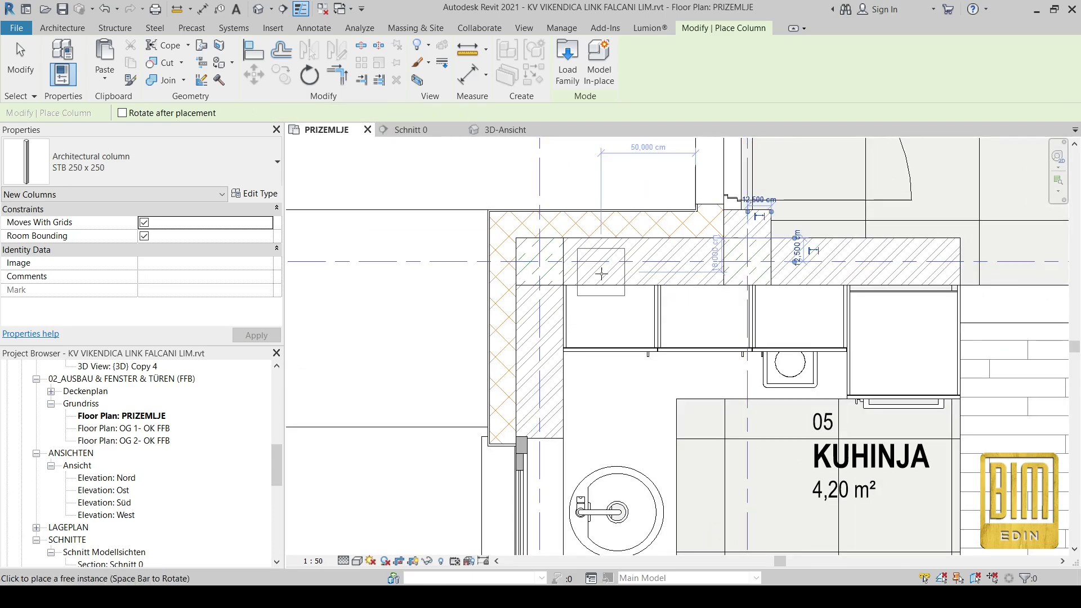
Finish placing columns, then select all instances of the bathroom corner's STB 250 x 250 architectural column type and delete them
scroll(642, 263, down, 4)
middle_drag(642, 263, 633, 416)
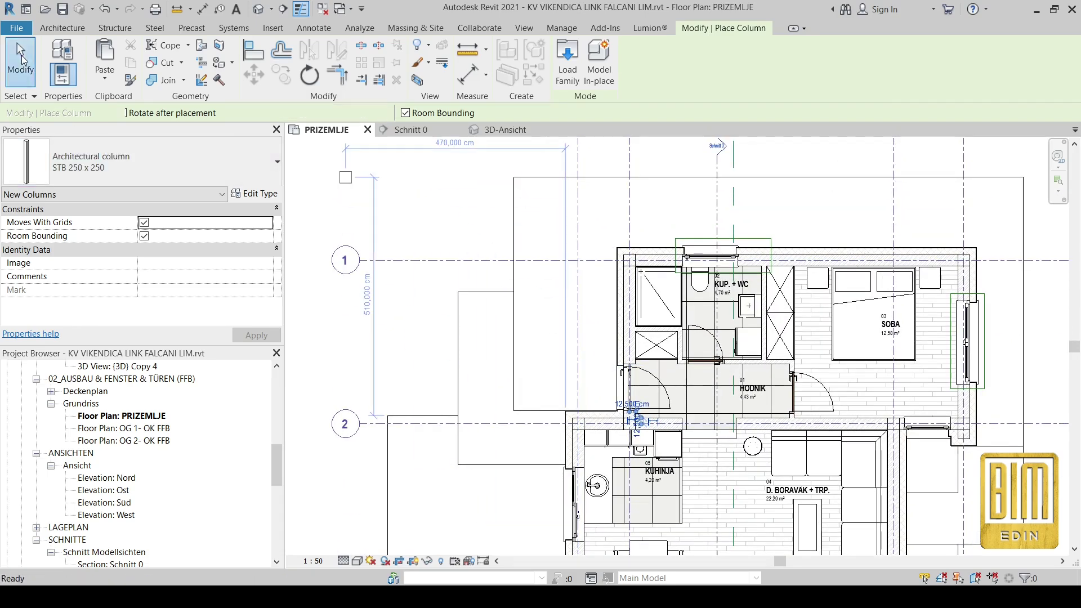
click(21, 59)
scroll(805, 231, up, 5)
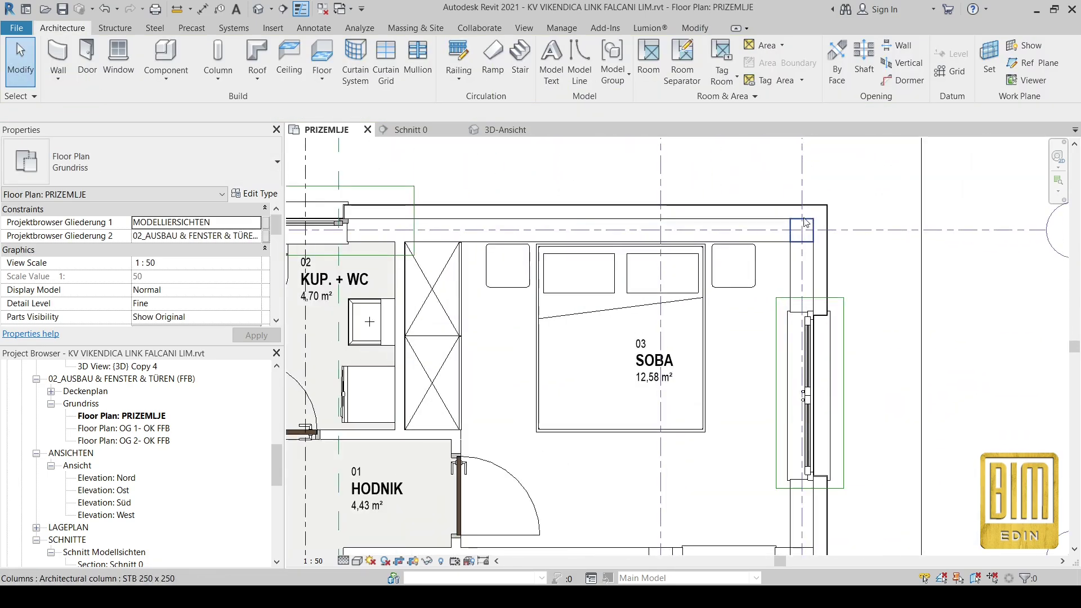
mouse_move(524, 282)
middle_down()
mouse_move(632, 268)
mouse_move(731, 236)
middle_up()
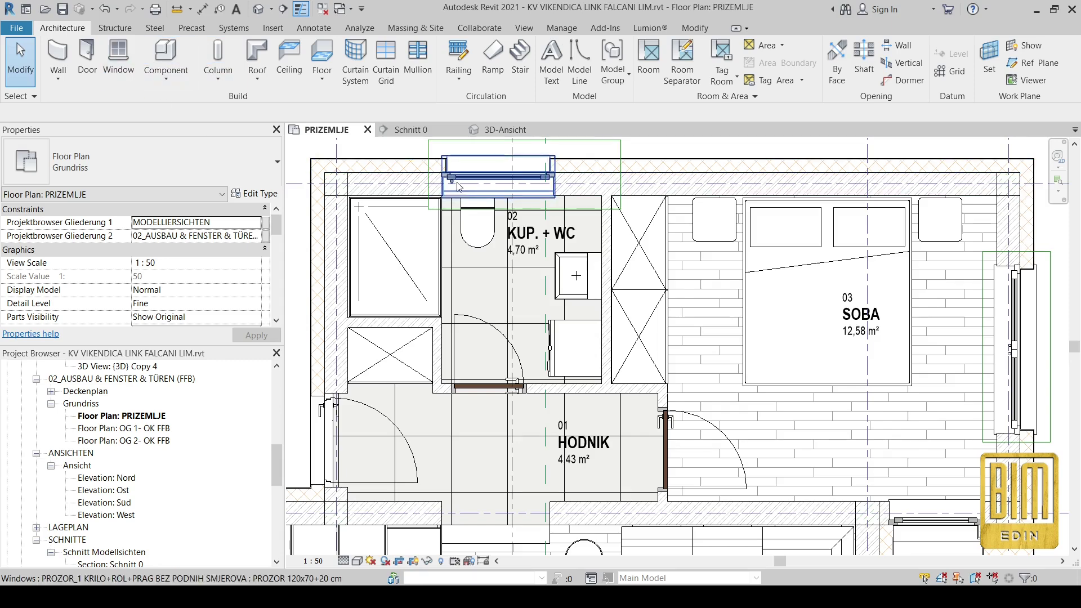
scroll(330, 197, up, 2)
right_click(333, 197)
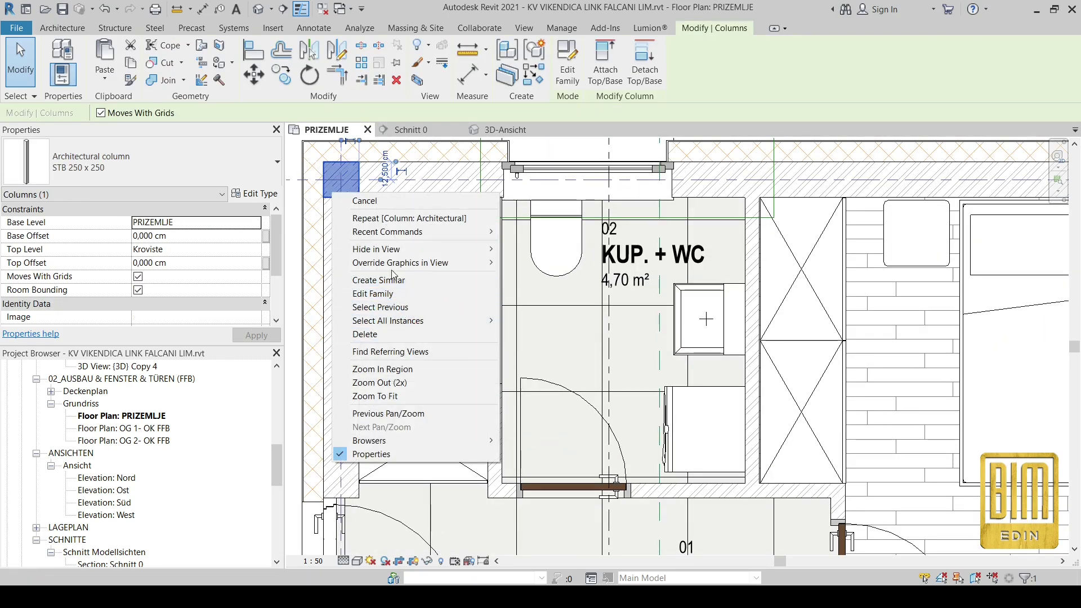
click(518, 322)
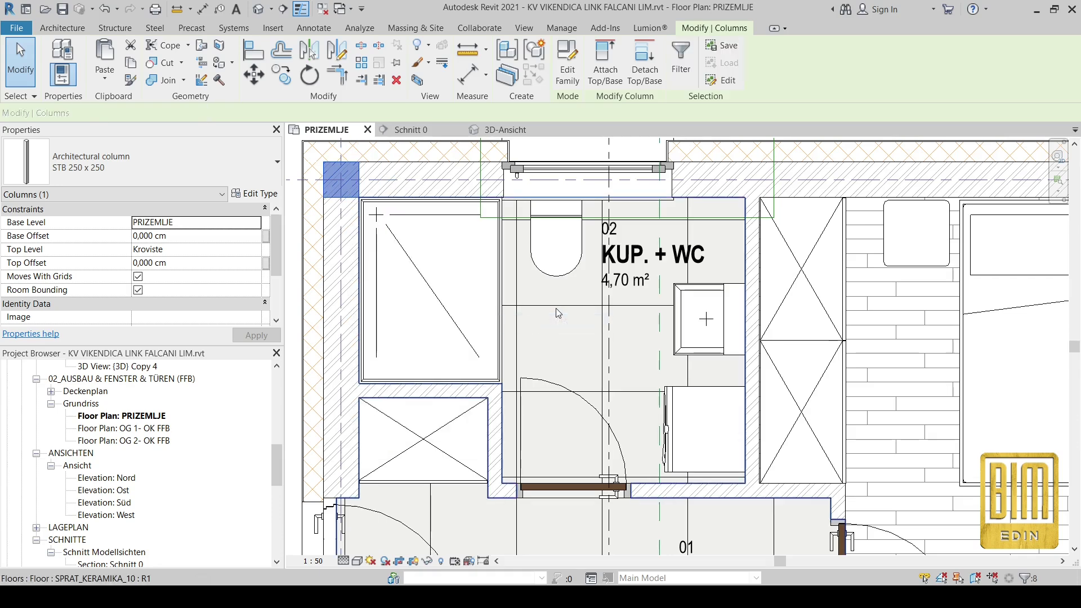
right_click(357, 187)
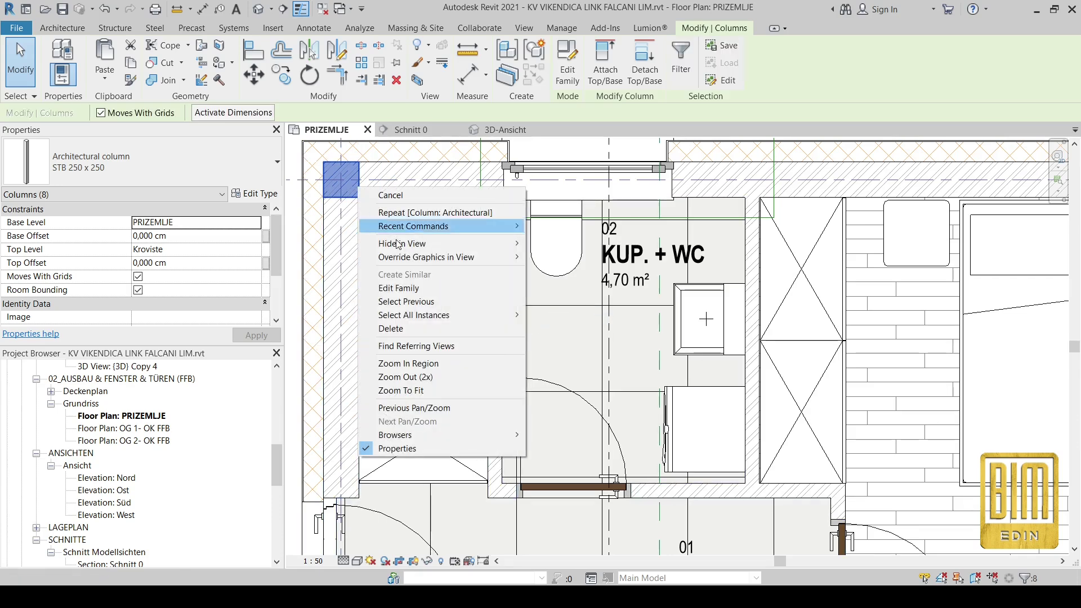
click(389, 328)
Enable automatic geometry joining in the Architectural column family and load it into the project, overwriting the existing version
scroll(484, 227, down, 2)
scroll(483, 228, up, 5)
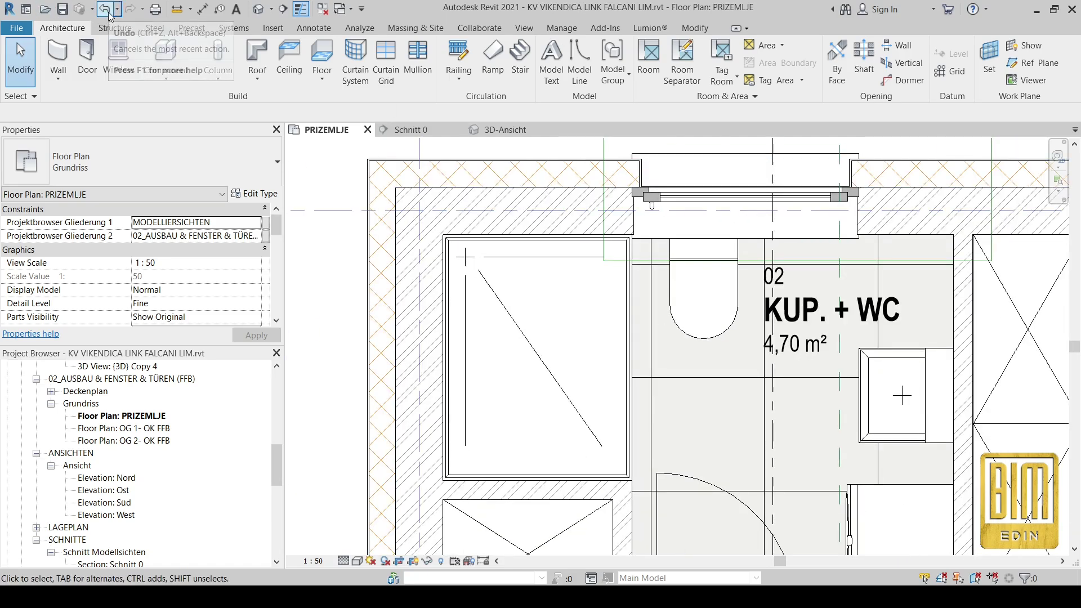
click(502, 135)
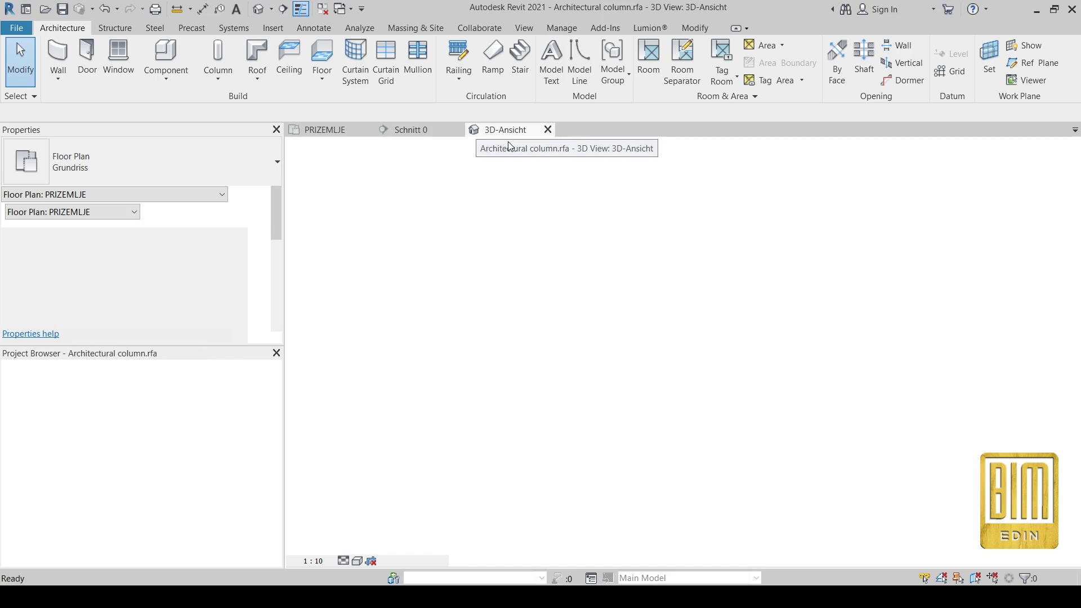
scroll(172, 291, down, 1)
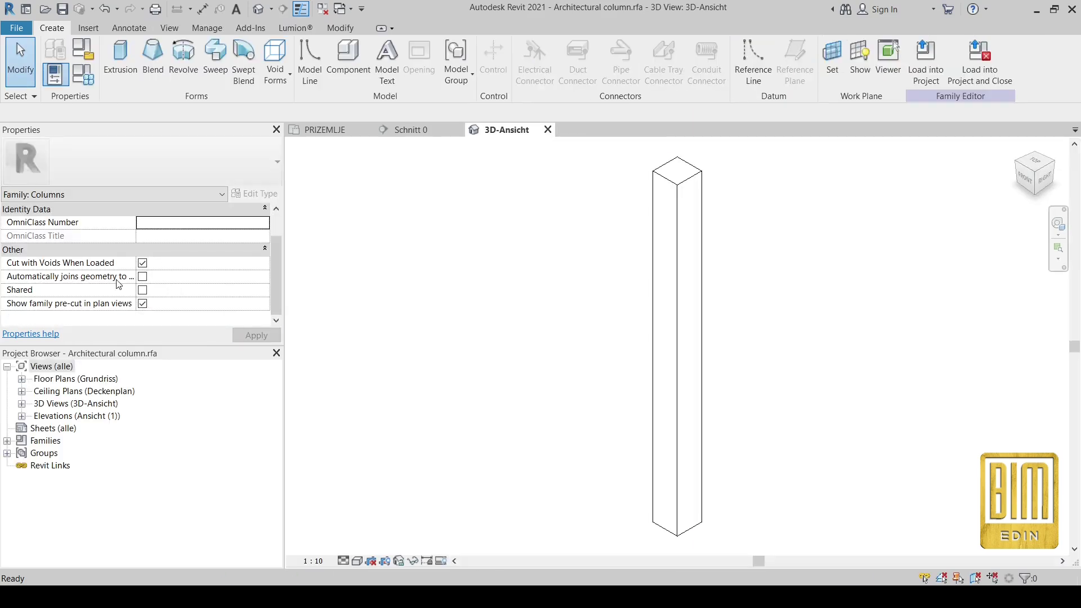
click(143, 277)
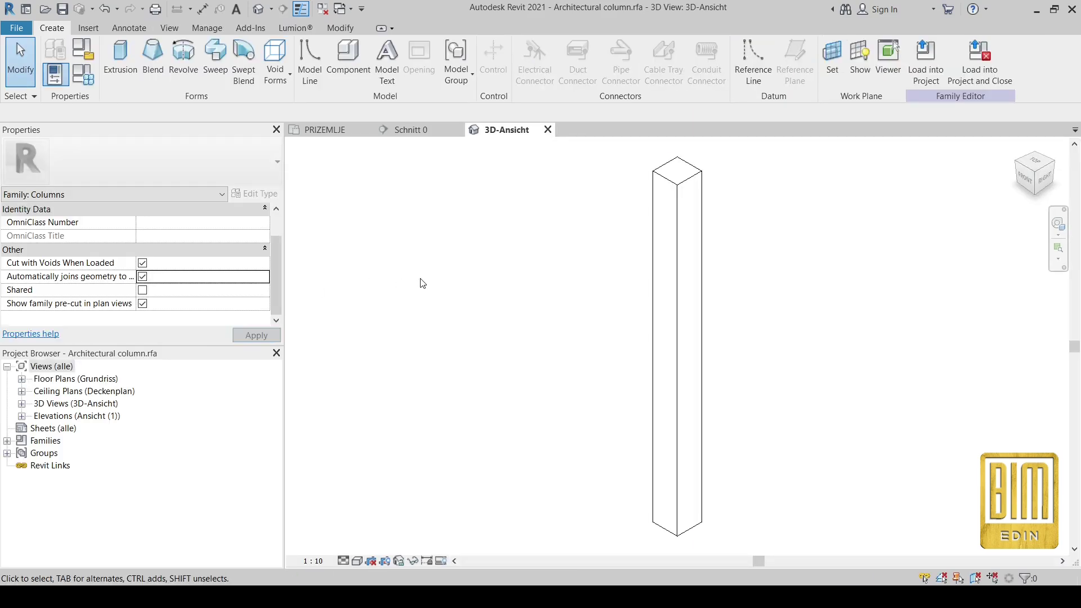
click(925, 63)
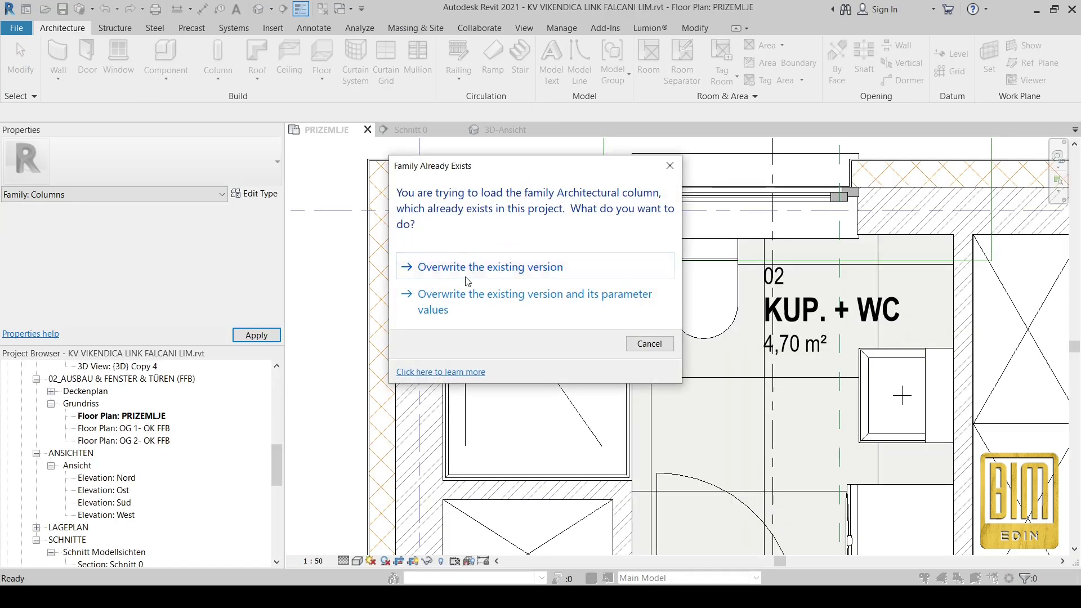
click(466, 279)
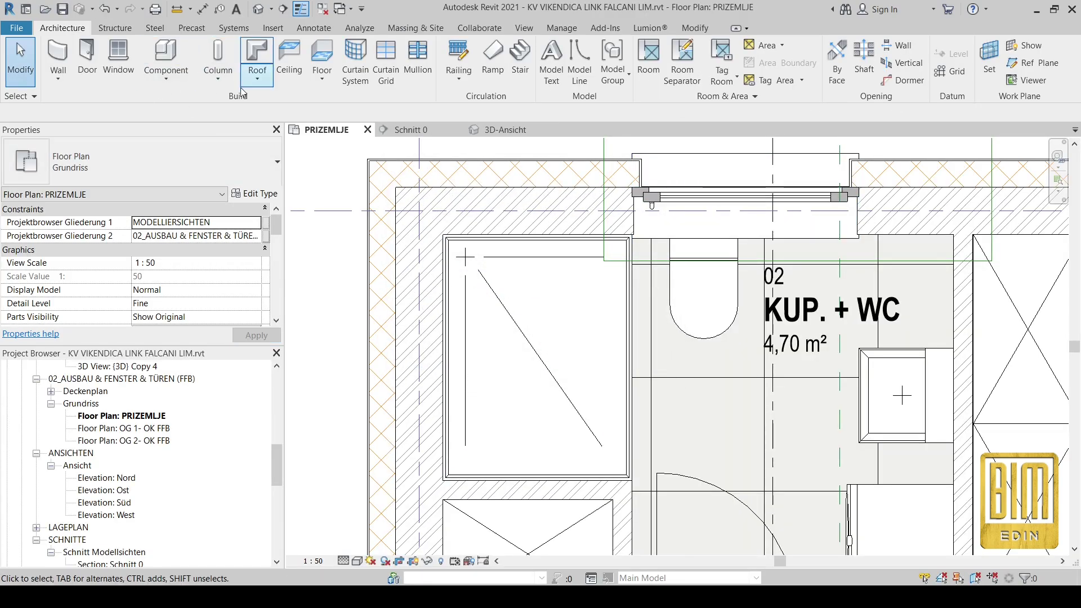
Place an architectural column at the bathroom corner where grids B and 1 intersect, and unjoin the overlapping elements
click(219, 83)
click(247, 131)
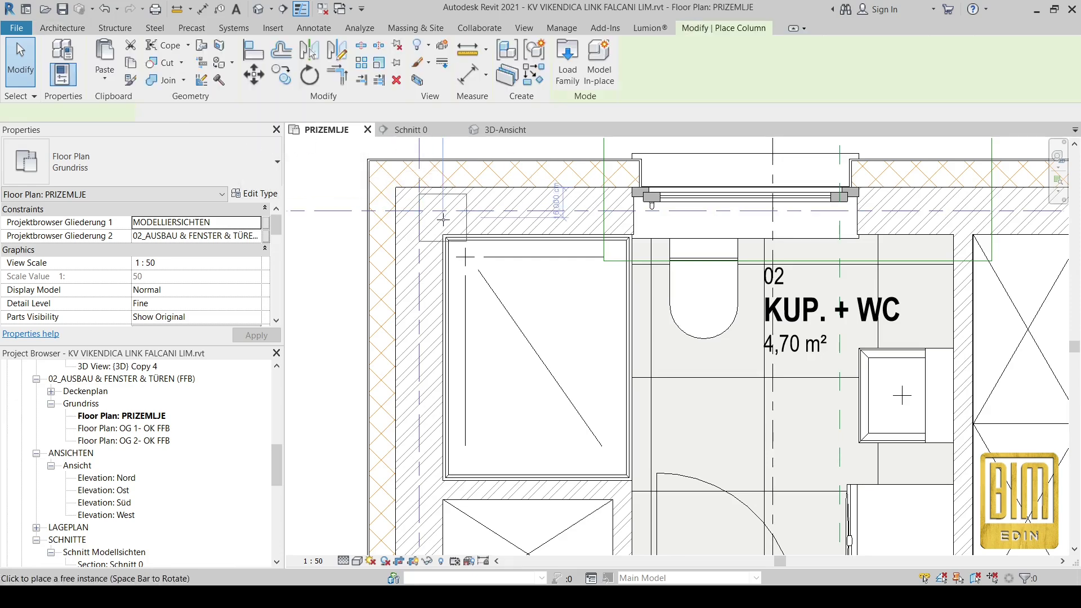
click(426, 212)
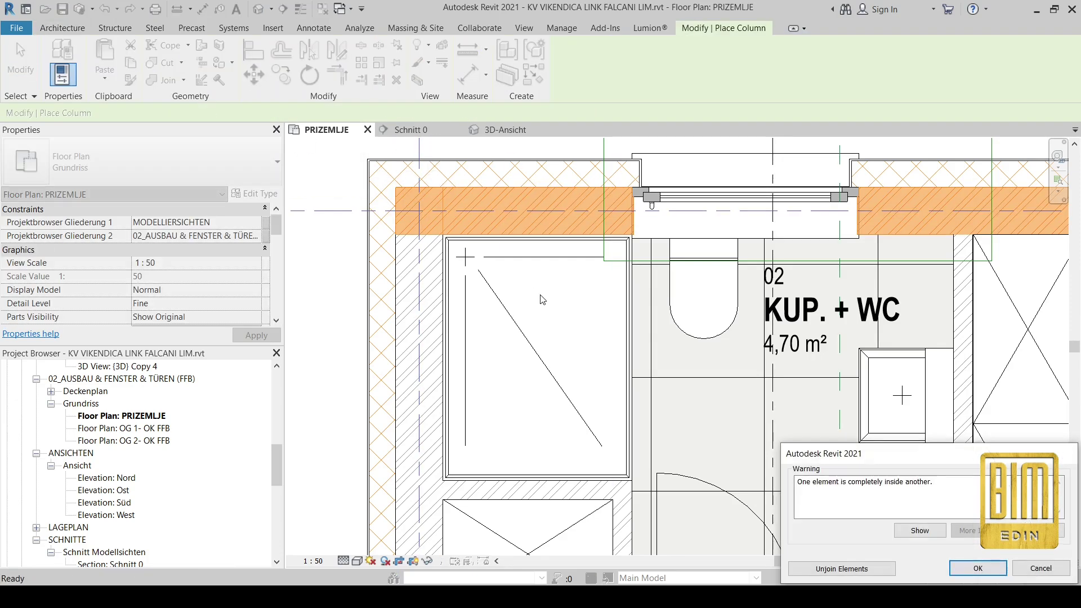
click(867, 573)
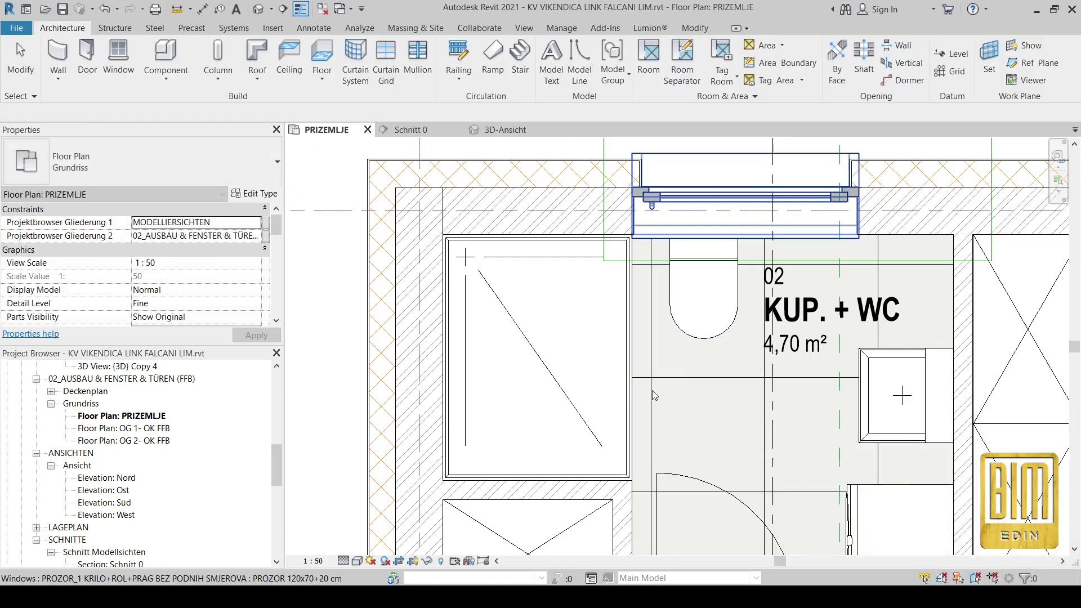
Disable automatic geometry joining in the corner column's family and reload it into the project, overwriting the existing version
double_click(416, 232)
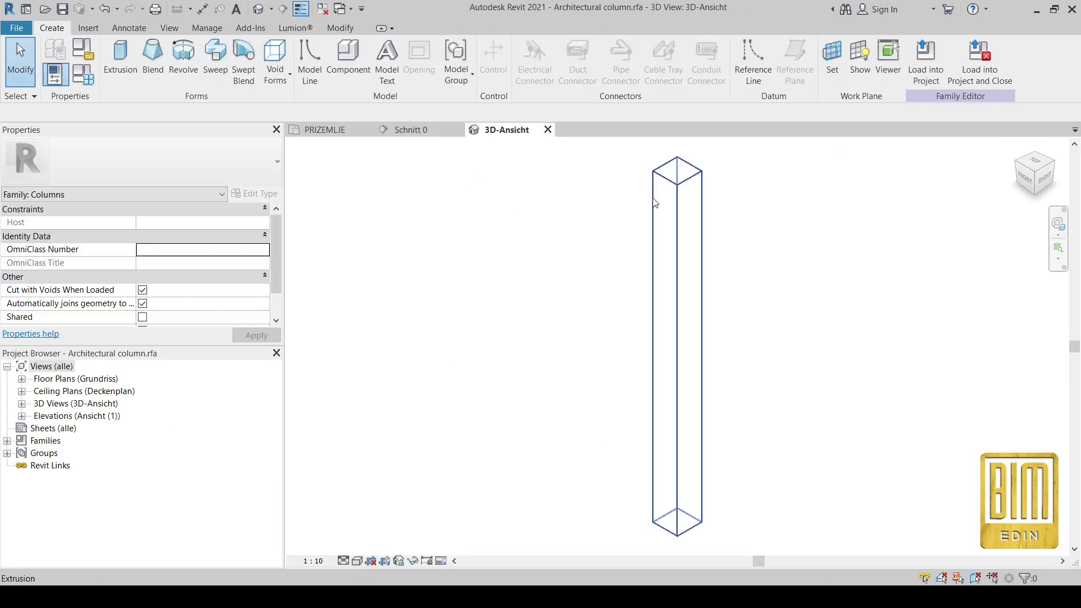
click(143, 305)
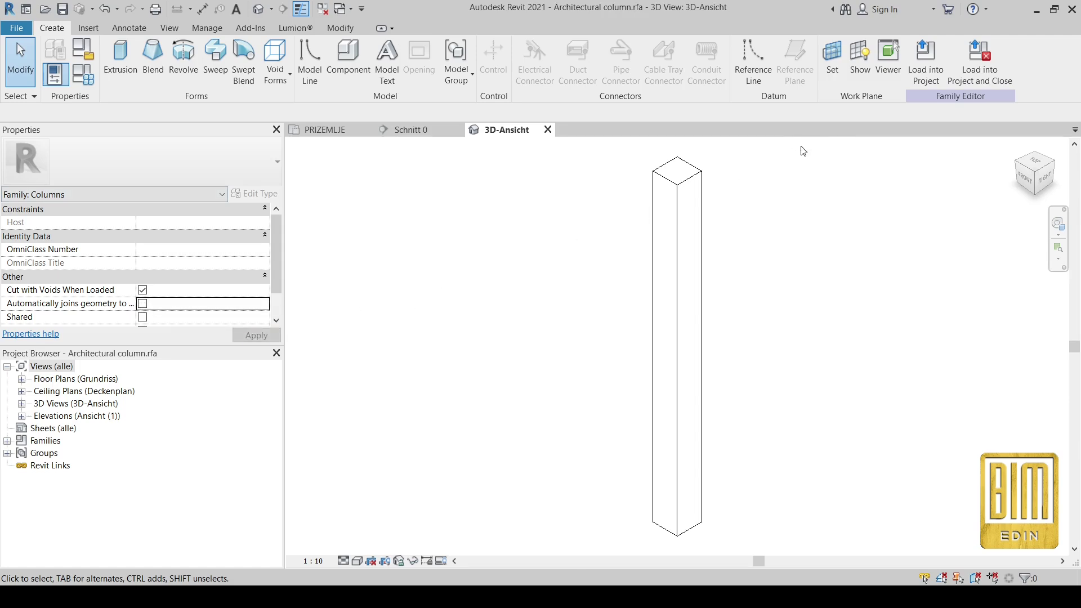
click(926, 61)
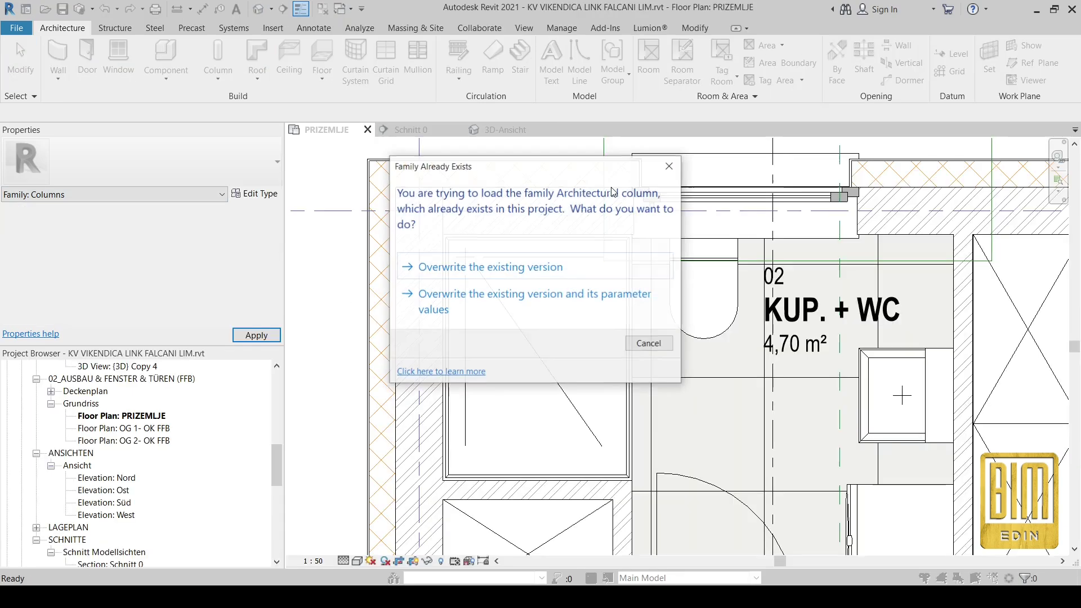
click(479, 266)
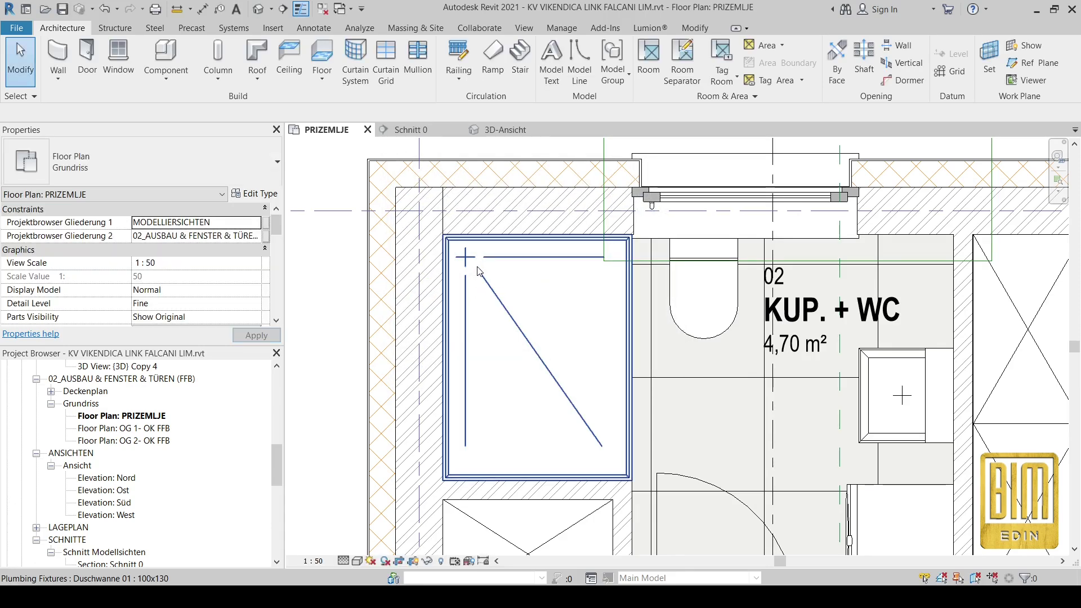
Uncut the geometry between the wall and the architectural column at the intersection of grids B and 1
scroll(443, 221, up, 2)
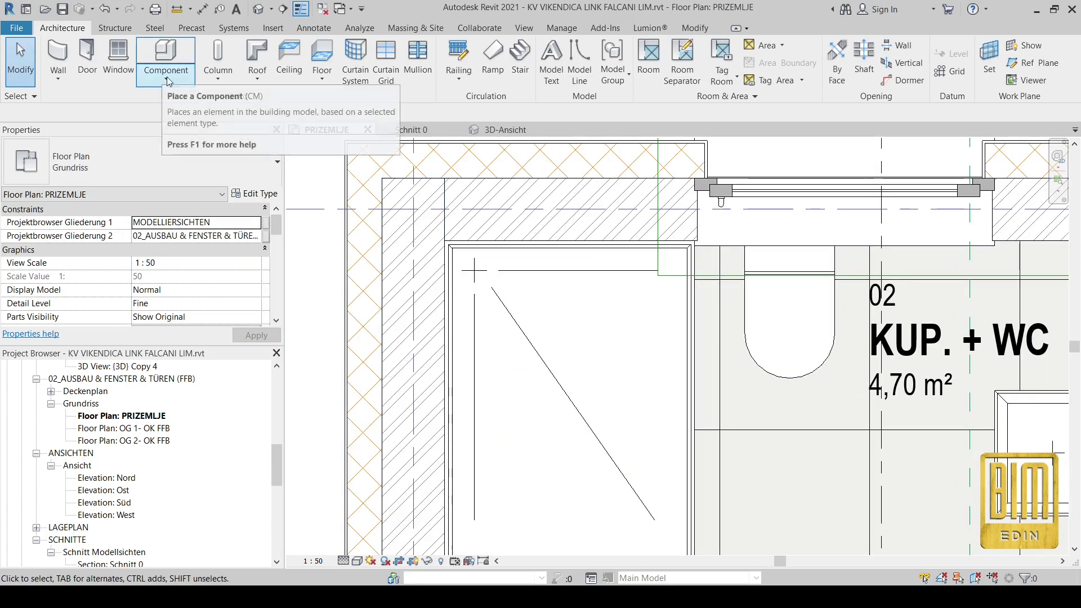
click(695, 28)
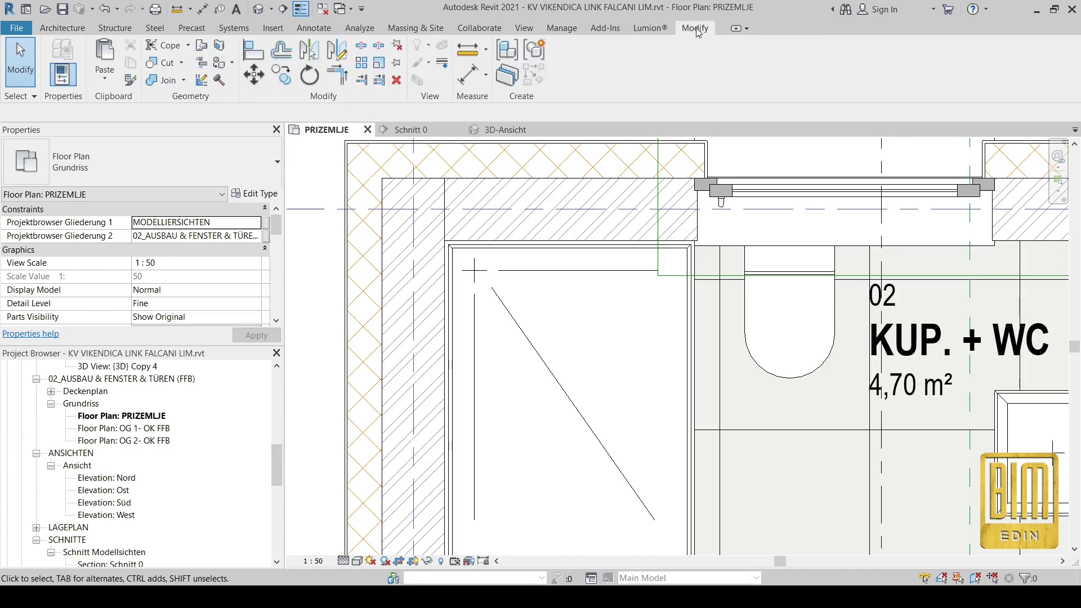
click(181, 63)
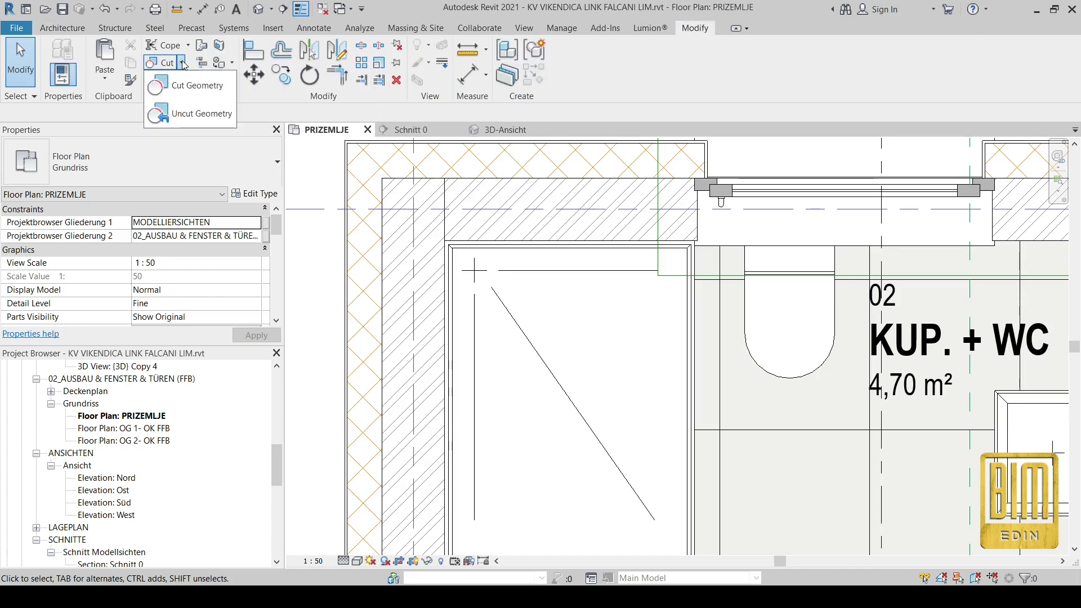
click(191, 114)
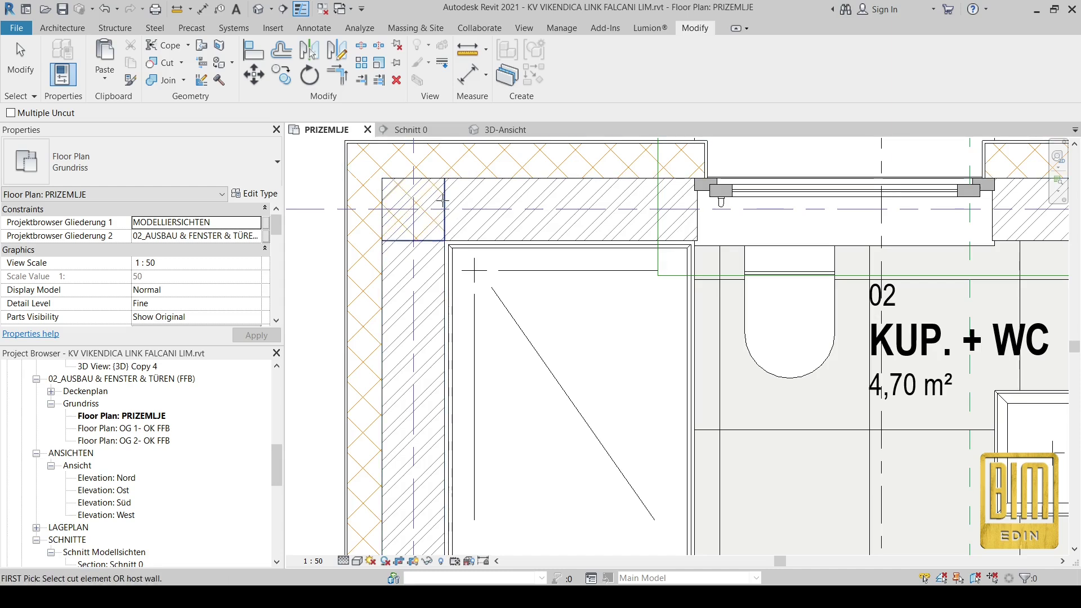
click(469, 212)
click(405, 213)
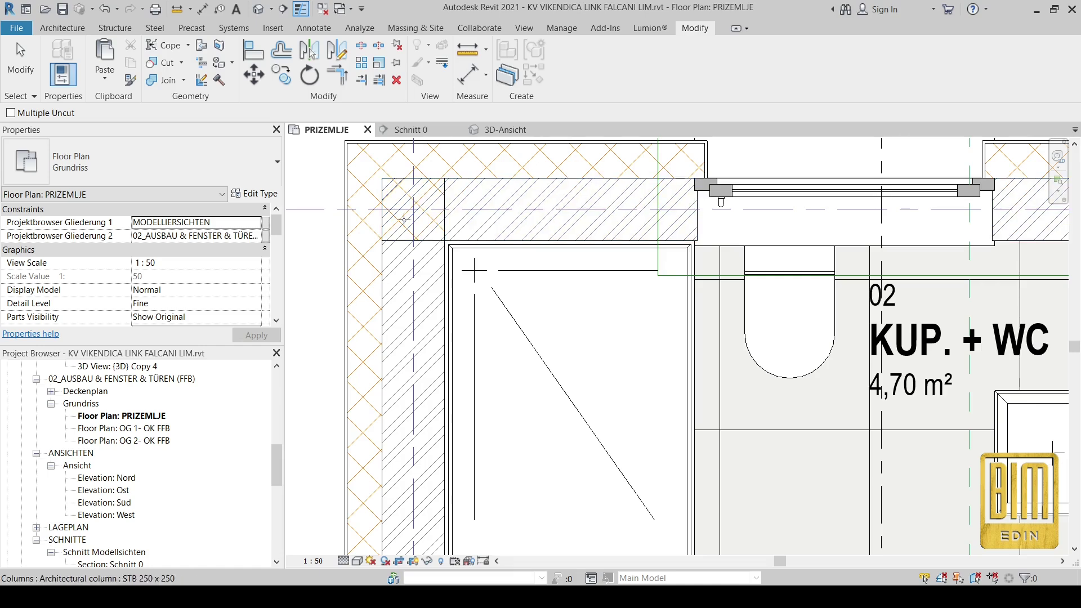
key(Escape)
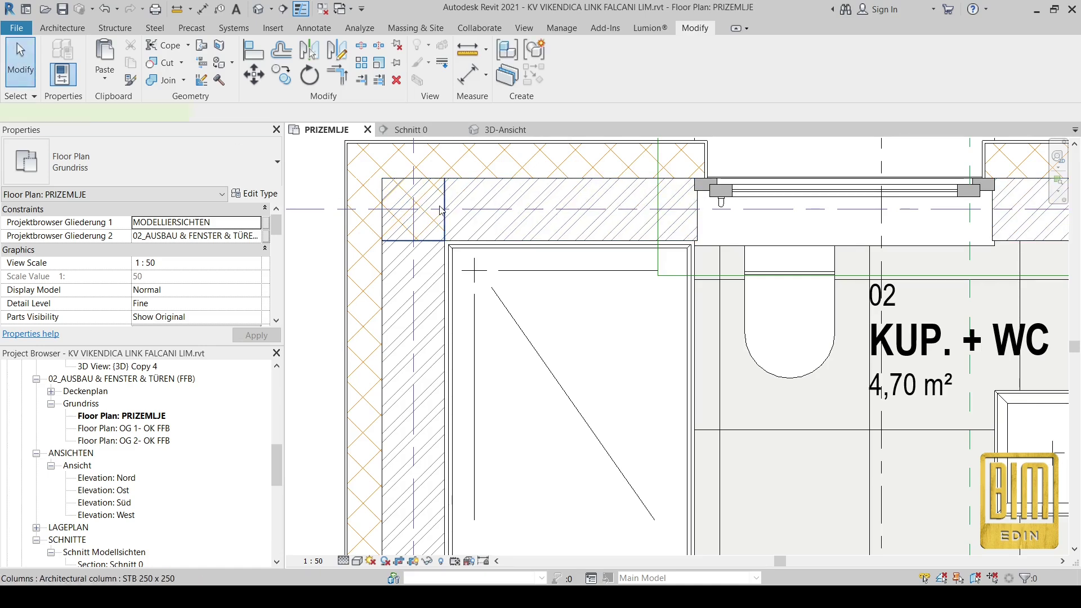
Delete the STB 250 x 250 architectural column at the intersection of grids B and 1
click(442, 211)
right_click(442, 211)
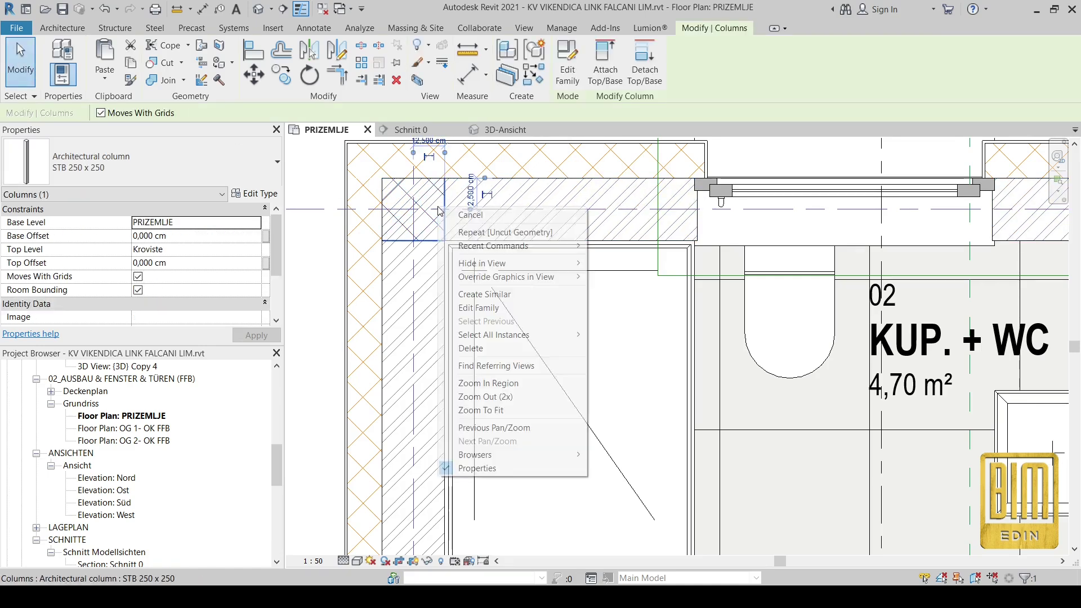
click(491, 348)
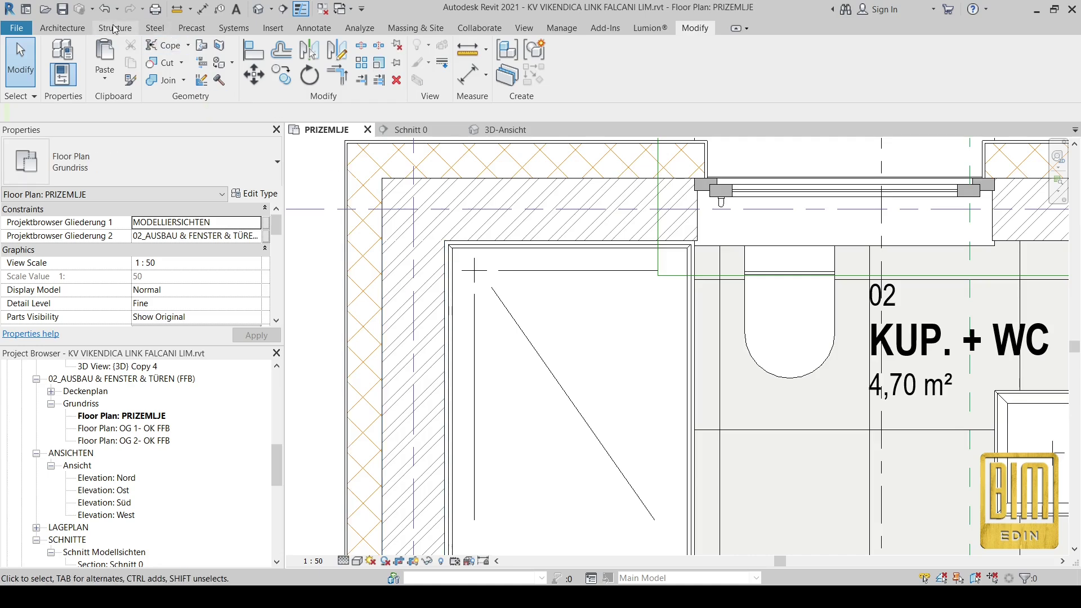
click(66, 32)
click(166, 83)
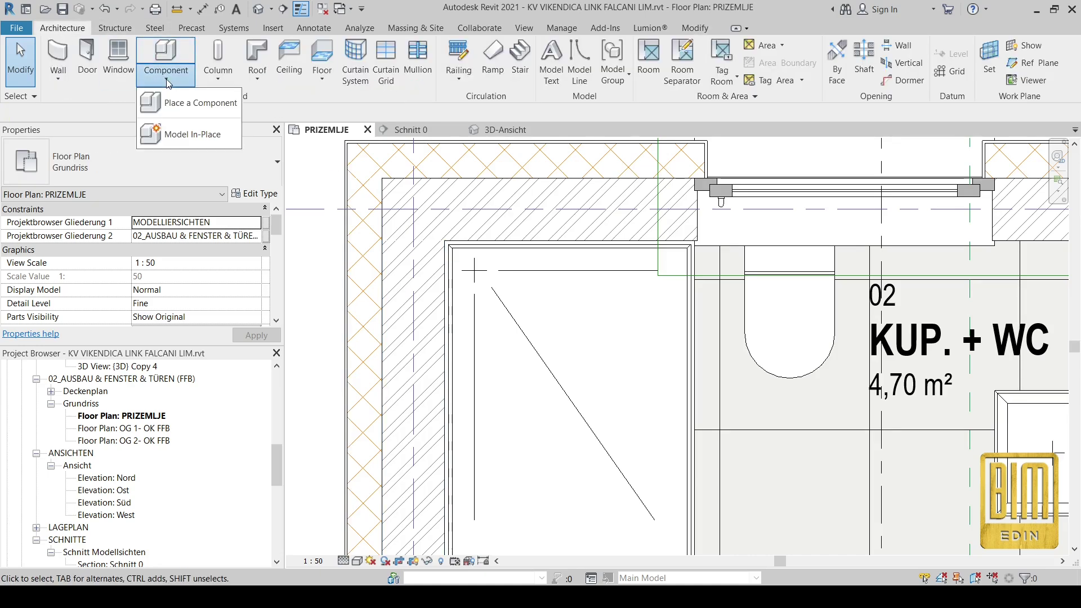
click(194, 136)
click(642, 126)
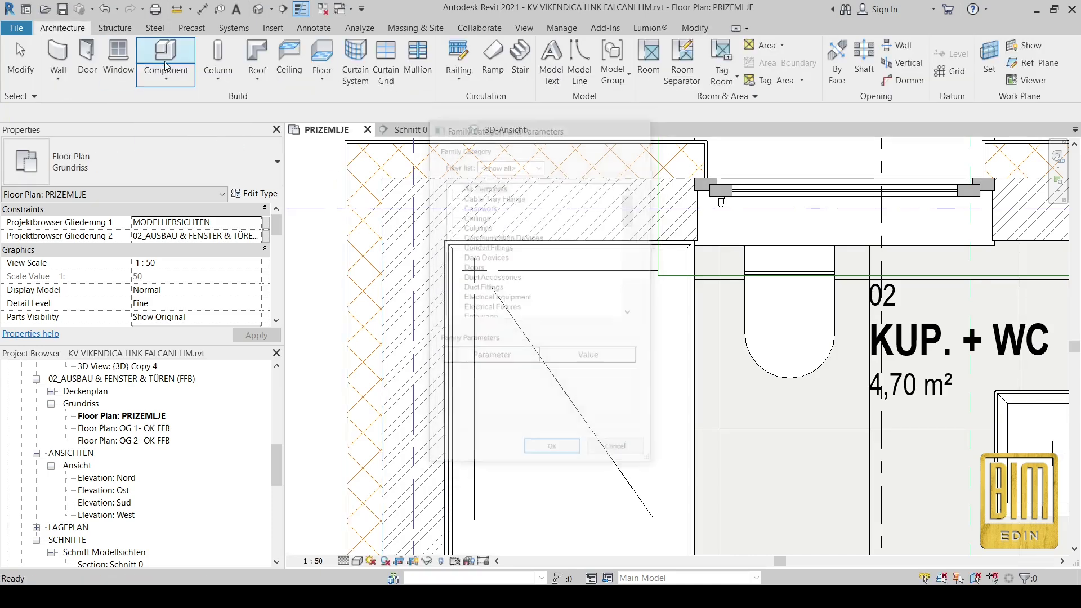
Place STB 250 x 250 architectural columns where grid 1 intersects grids B and D
click(219, 79)
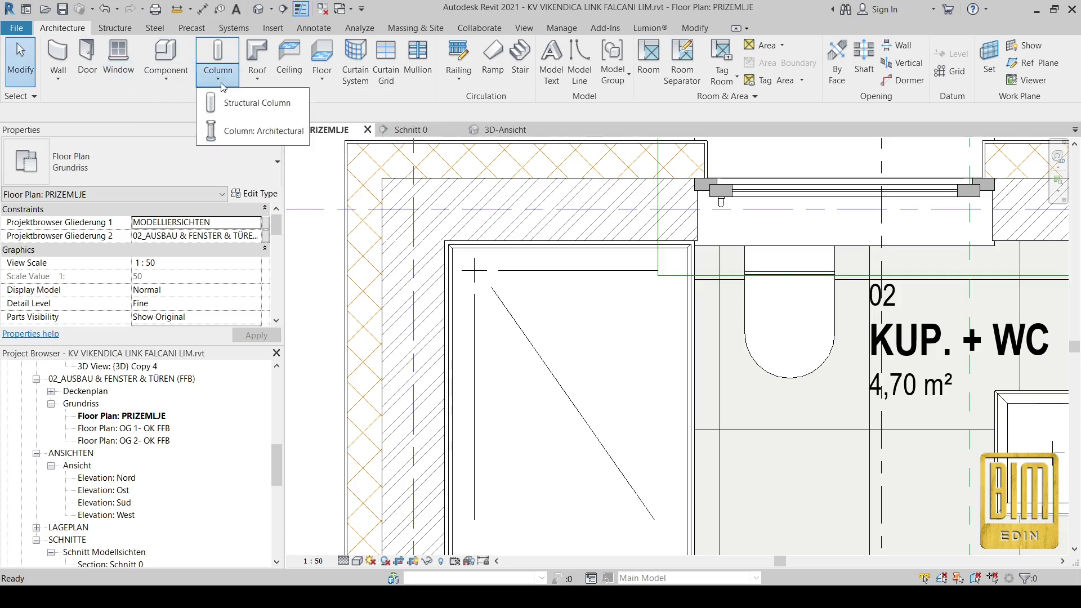
click(253, 131)
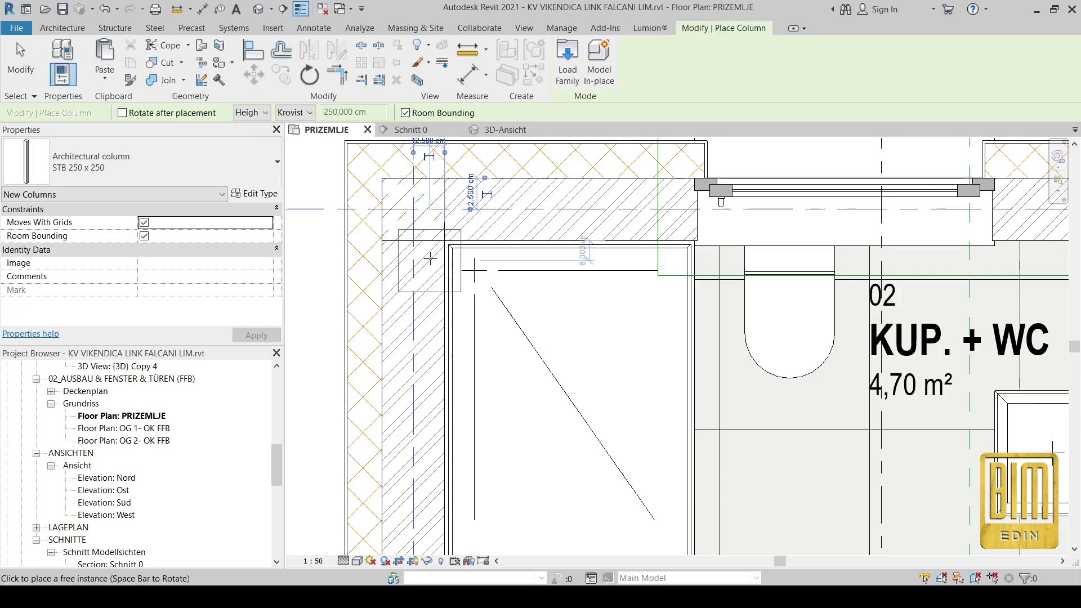
scroll(430, 258, down, 5)
scroll(1008, 218, up, 4)
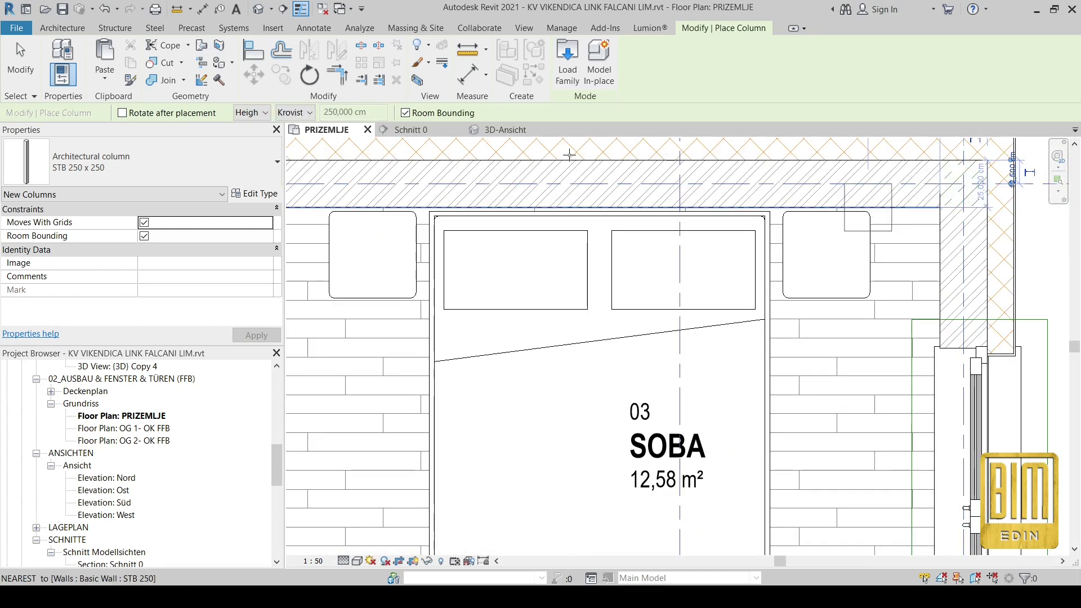
Place an STB 250 x 250 rectangular structural column at the intersection of grids A and 2
click(112, 27)
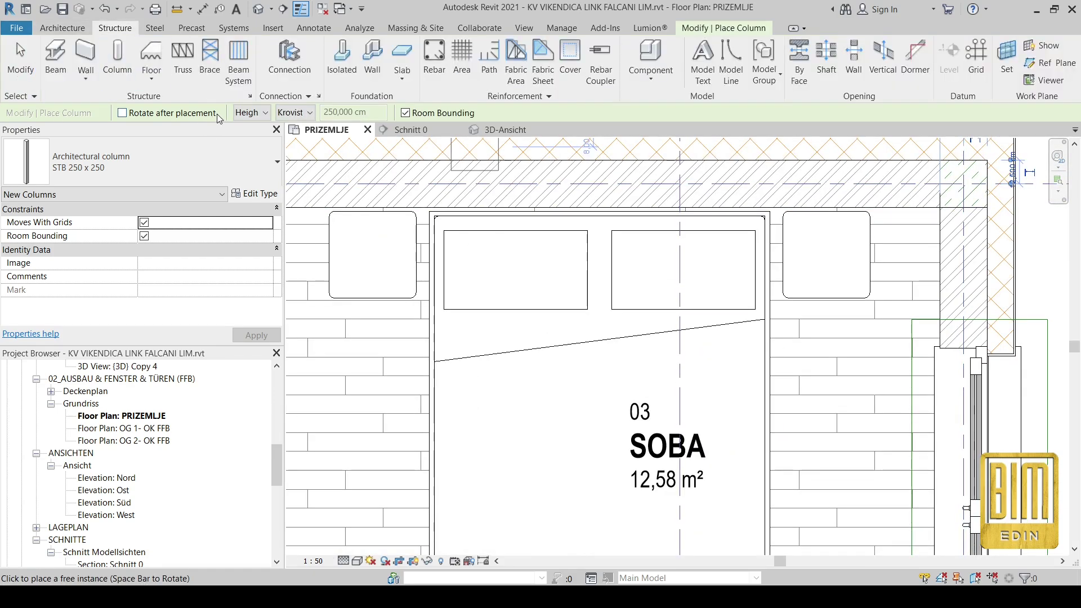
click(117, 68)
scroll(556, 185, down, 3)
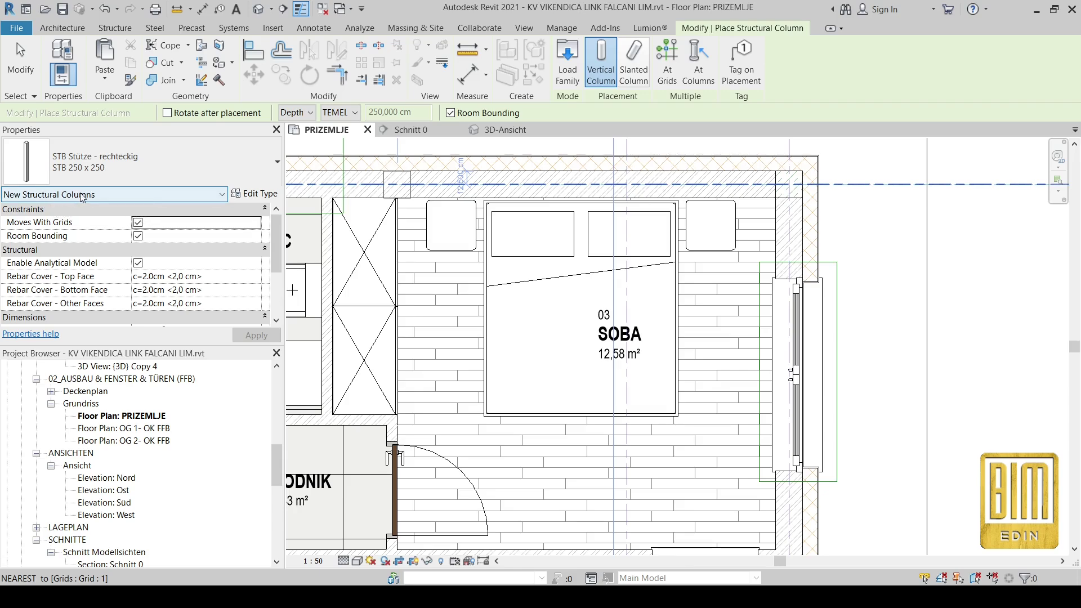
scroll(506, 309, down, 4)
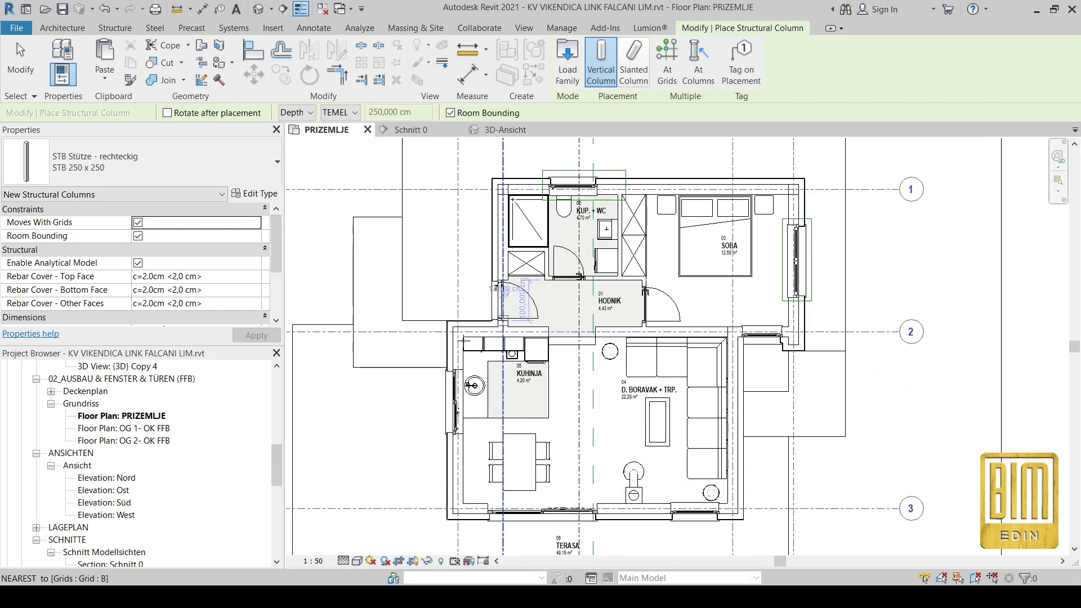
scroll(460, 347, up, 4)
scroll(460, 347, up, 4)
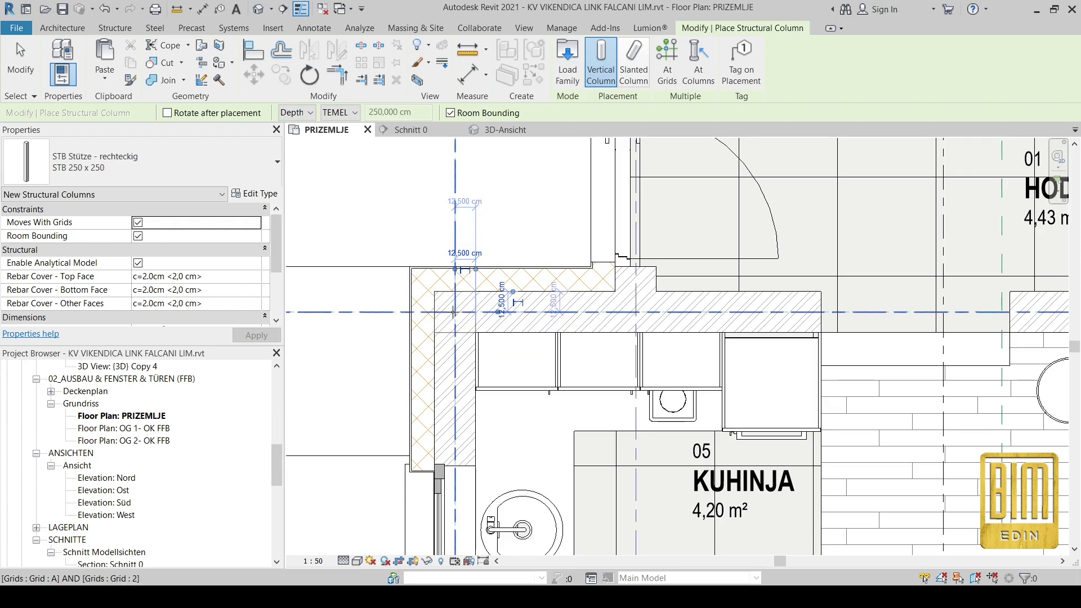
scroll(209, 283, down, 3)
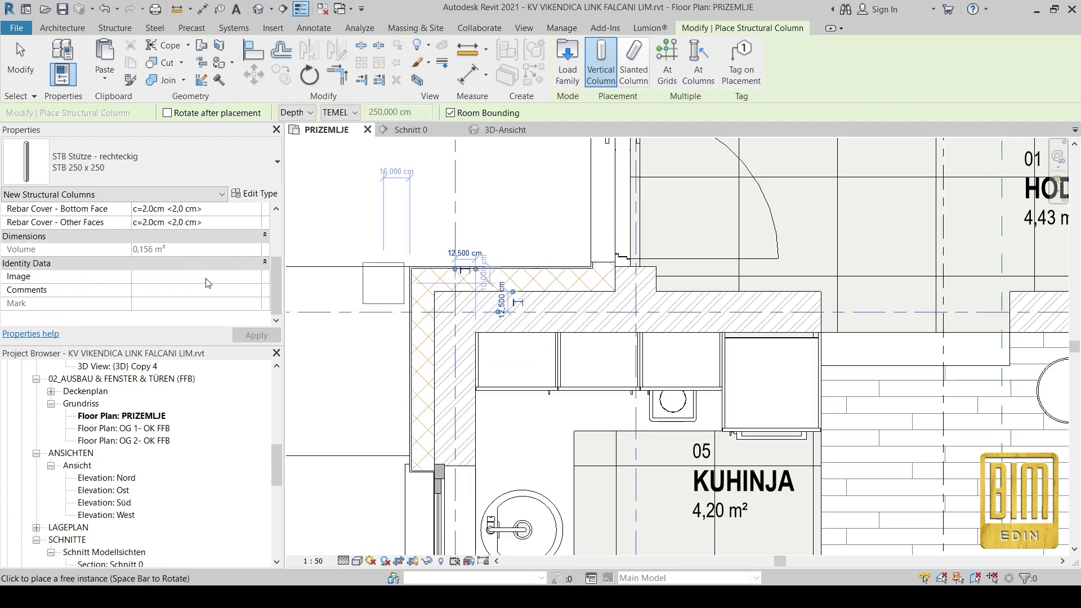
click(10, 68)
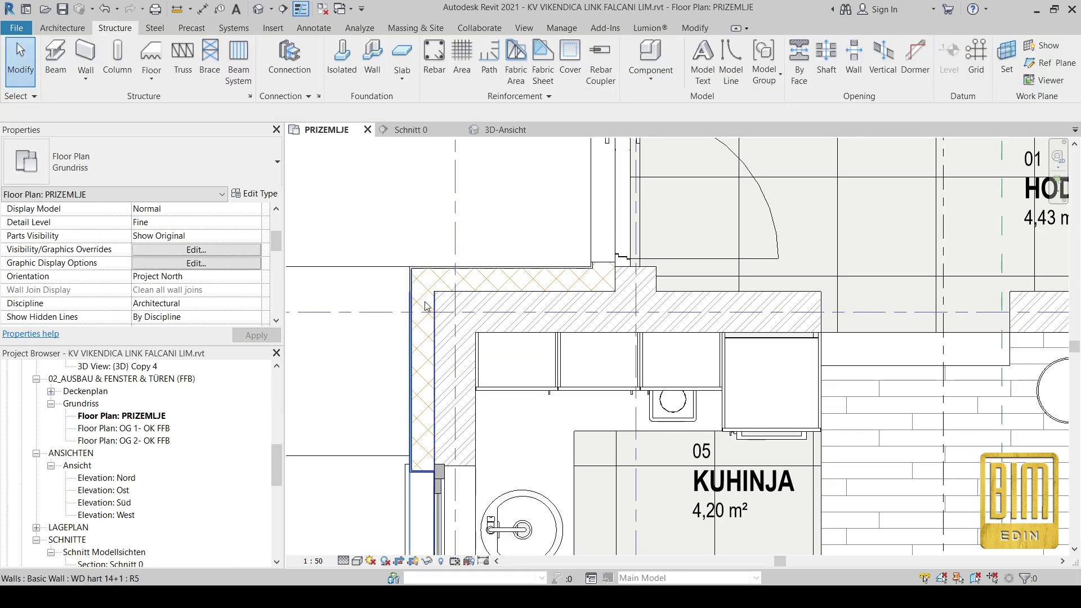
Set the structural column's base level to PRIZEMLJE and its top level to Kroviste
click(475, 318)
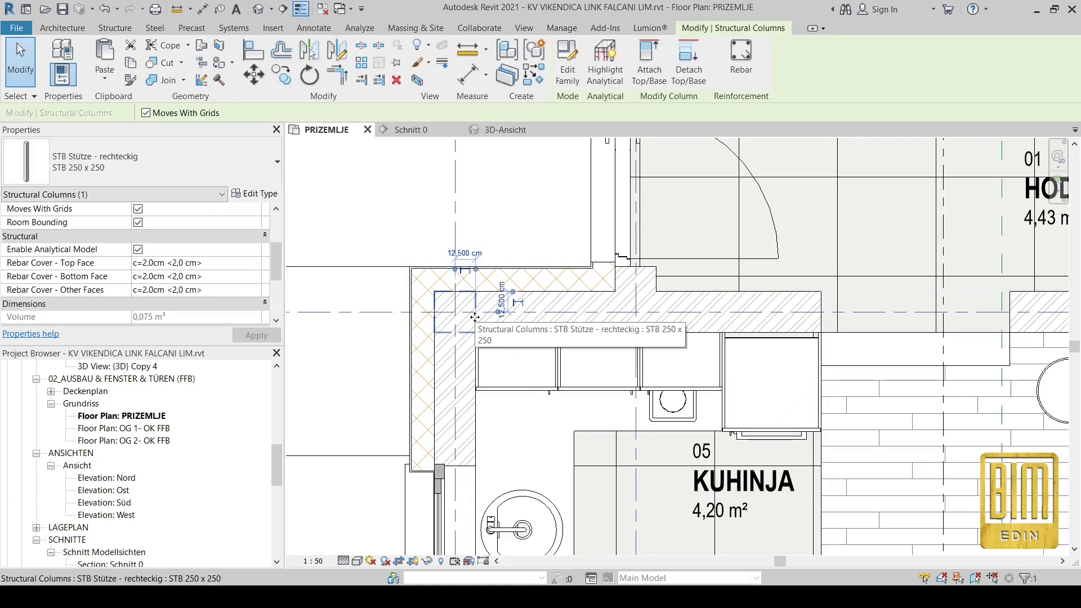
scroll(234, 260, up, 3)
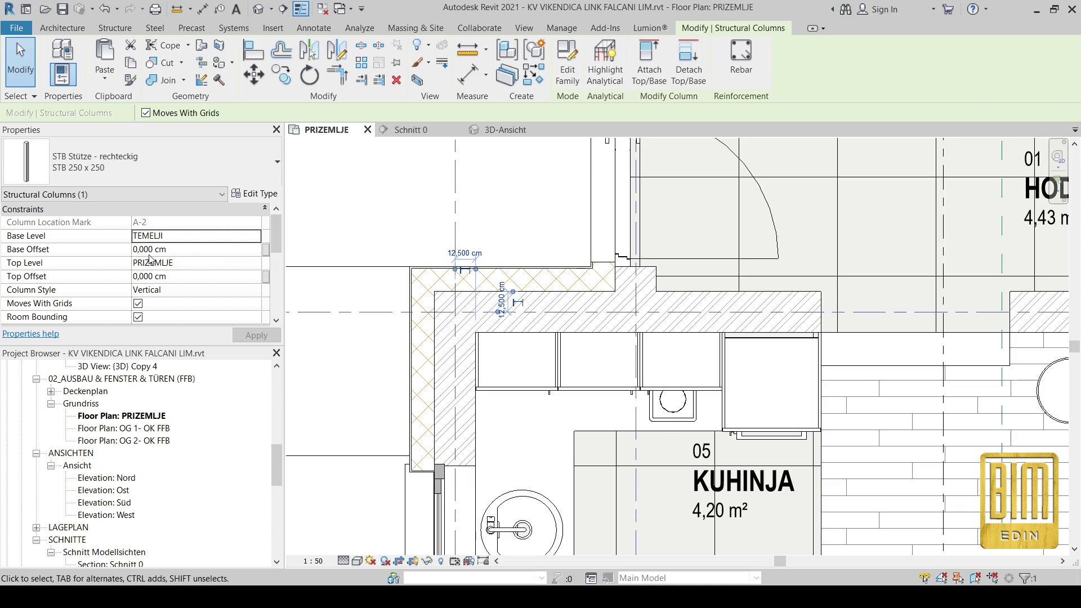
click(256, 237)
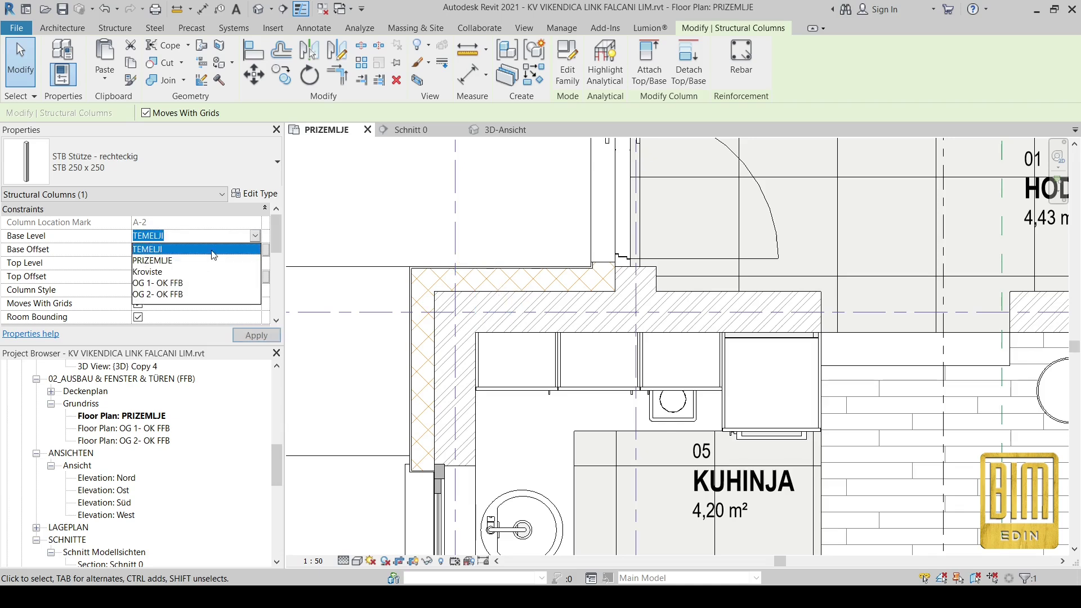
click(155, 261)
click(255, 263)
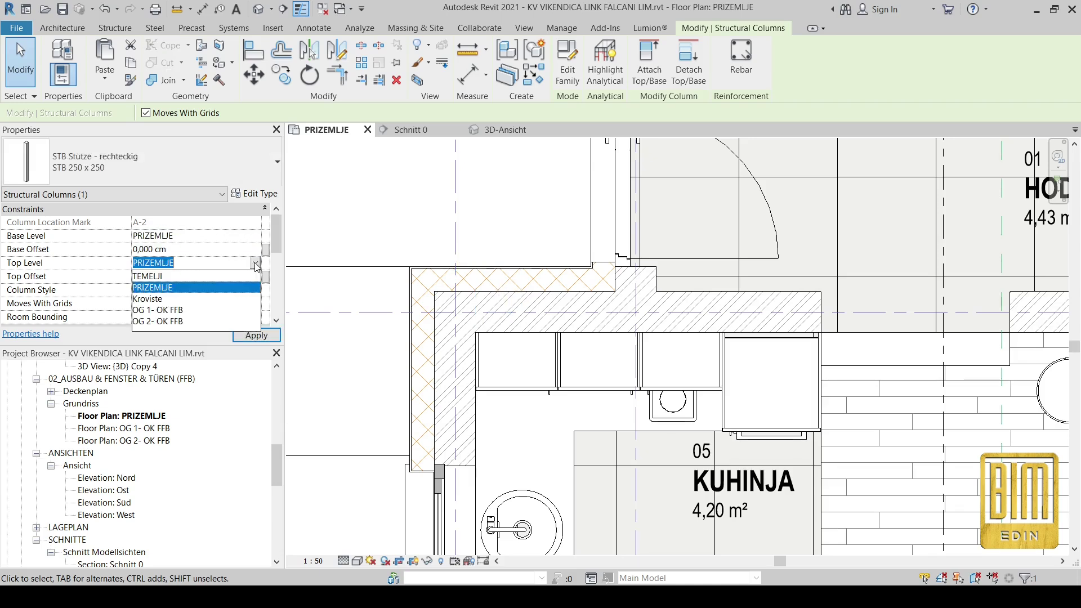
click(169, 287)
click(249, 334)
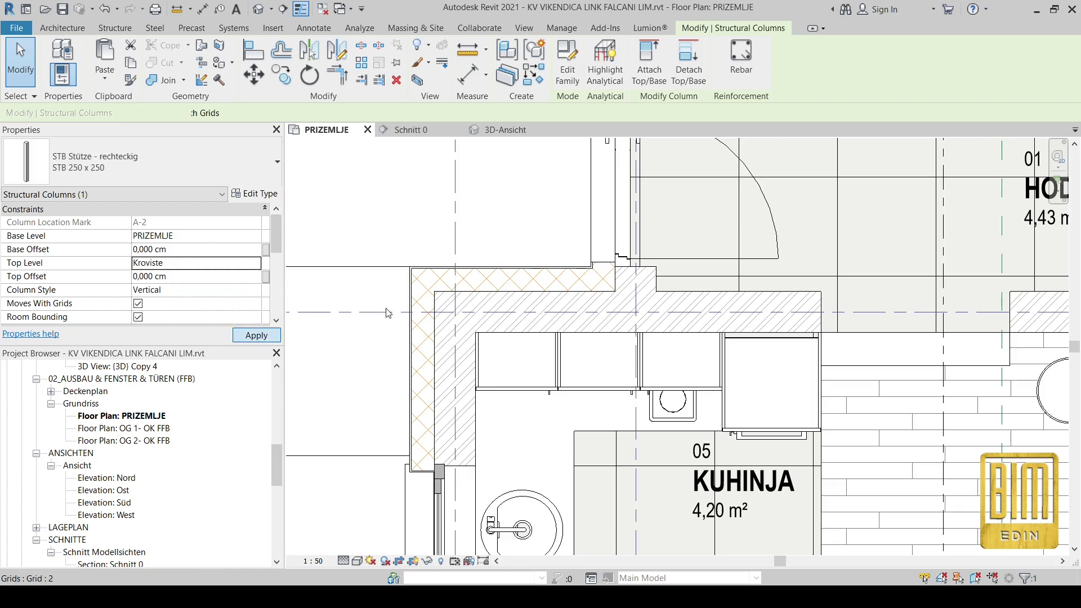
click(376, 224)
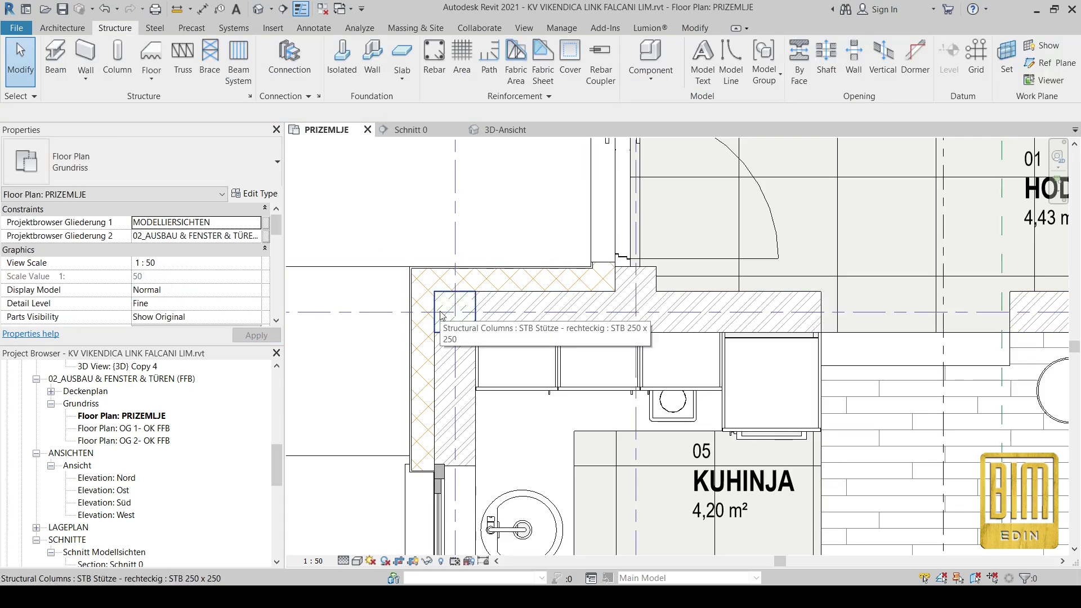
Compare the properties of the structural column at grids A and 2 with the architectural column at grids B and 1
middle_drag(448, 325, 440, 230)
click(456, 228)
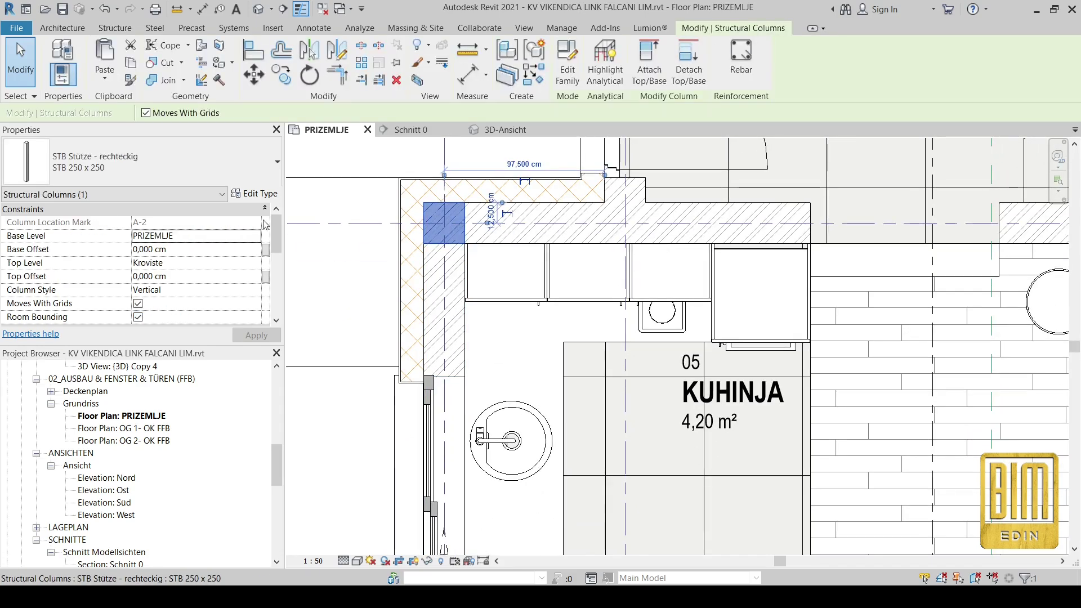
middle_drag(420, 183, 417, 436)
scroll(417, 437, down, 2)
scroll(522, 181, up, 2)
click(520, 169)
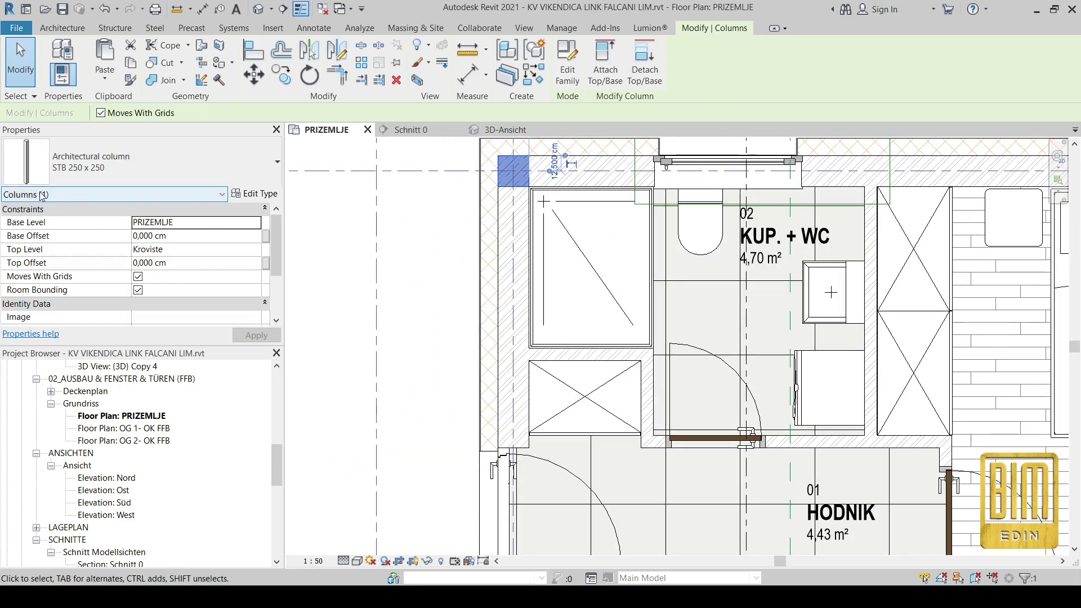
scroll(515, 169, down, 3)
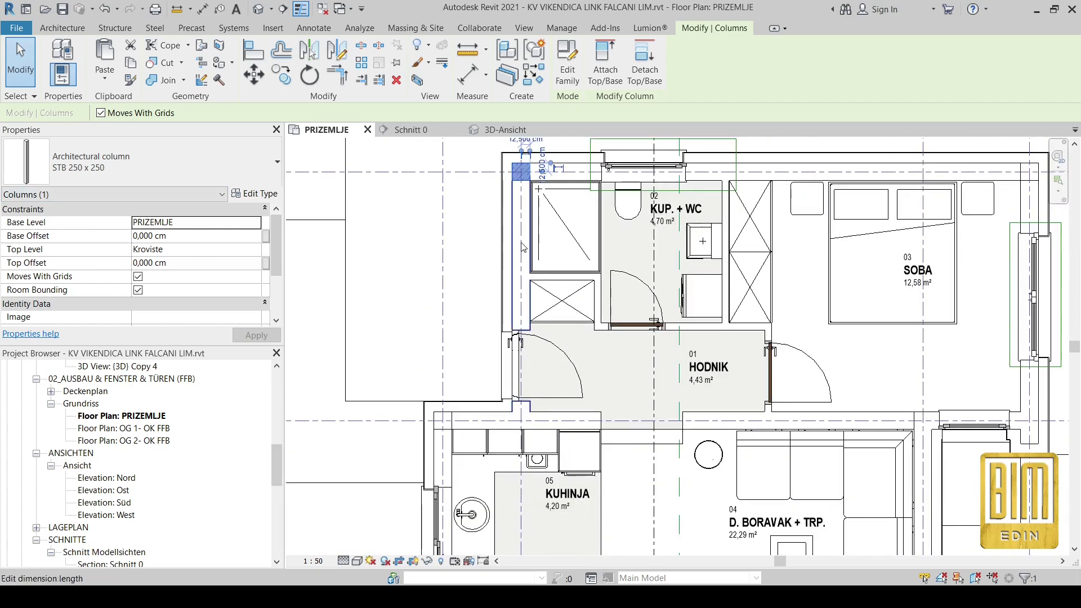
scroll(454, 423, up, 5)
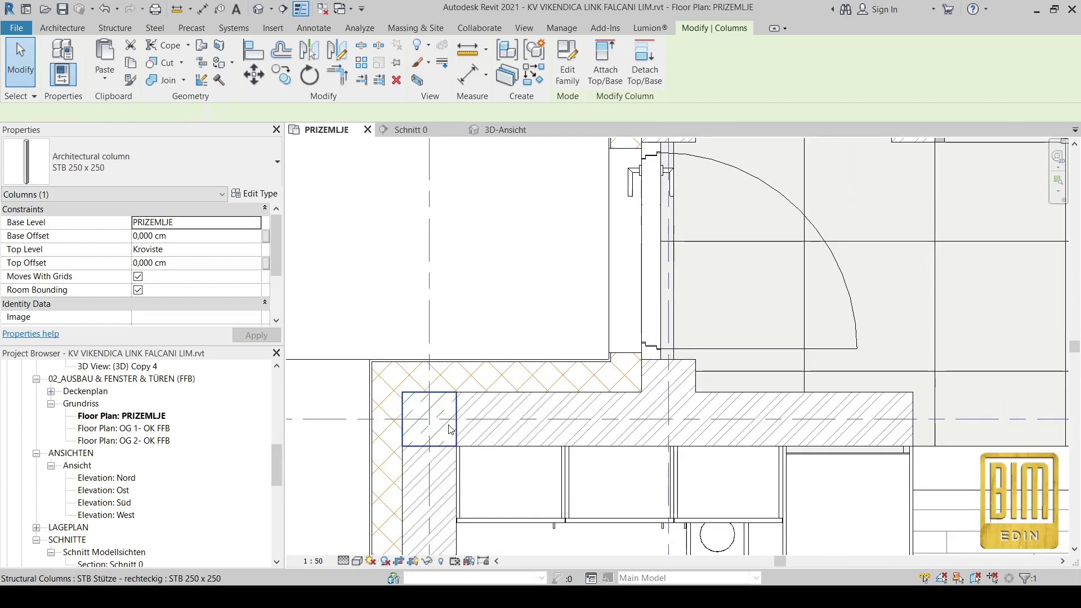
Open the structural column's family for editing and examine its family properties
click(450, 424)
click(567, 63)
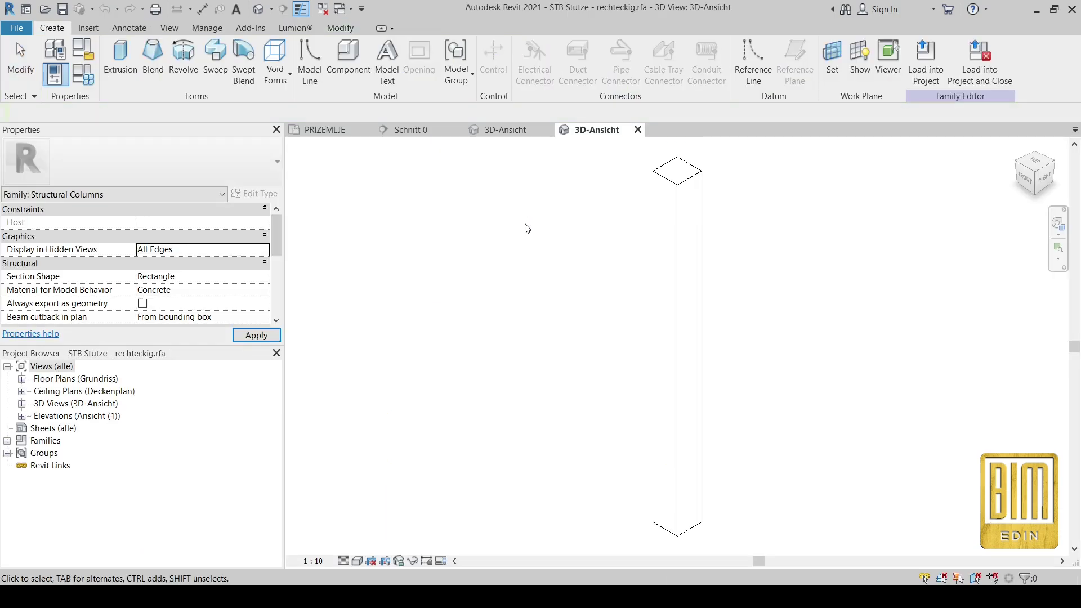
scroll(138, 301, down, 1)
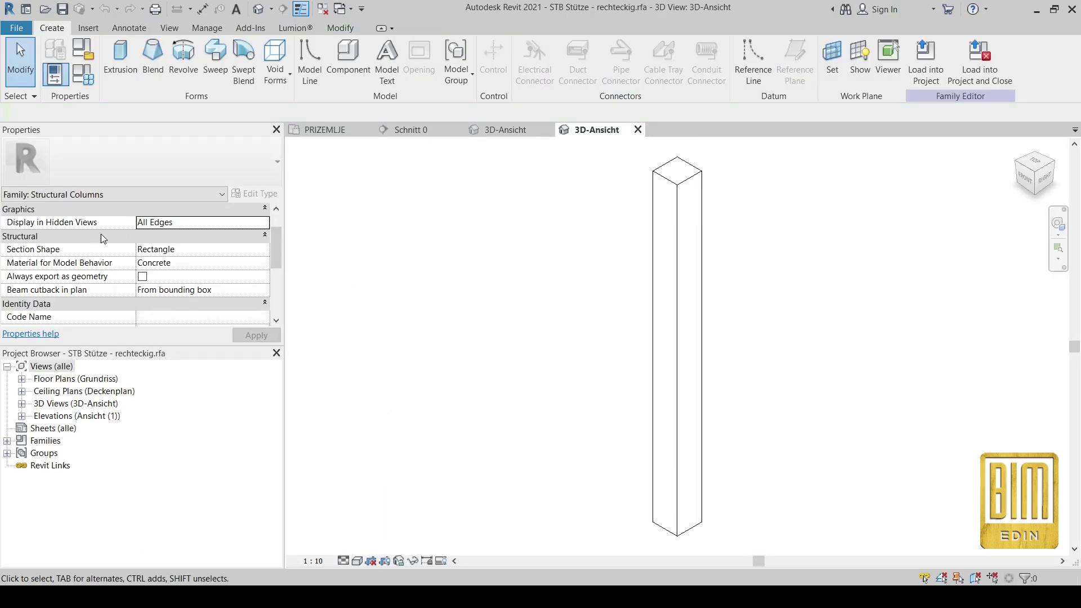
scroll(53, 281, down, 3)
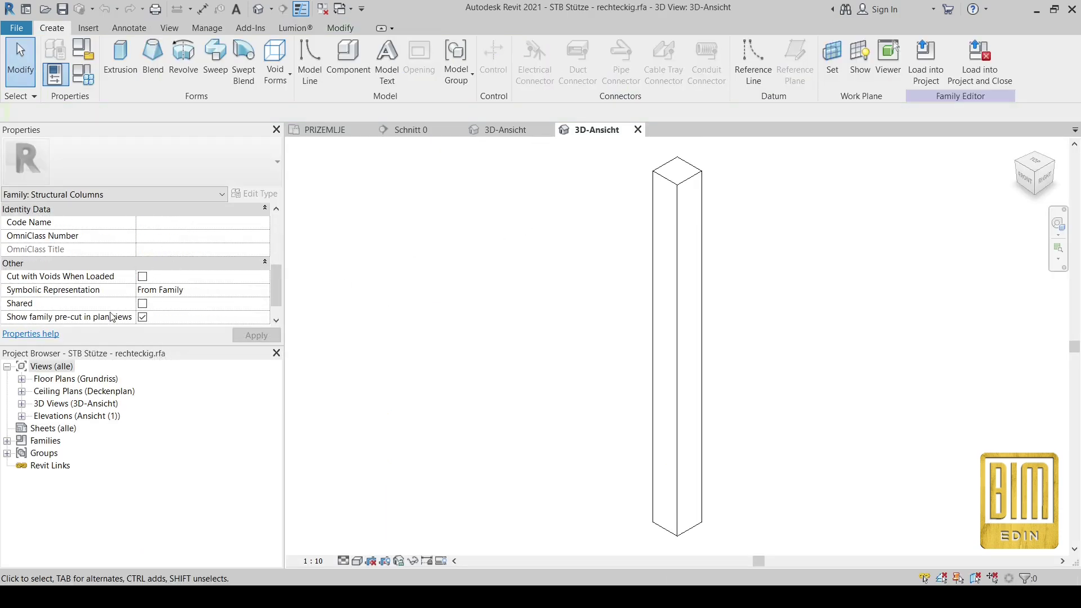
scroll(114, 284, down, 1)
Check the architectural column family's joining options against the structural column family, and return to the PRIZEMLJE floor plan
click(535, 129)
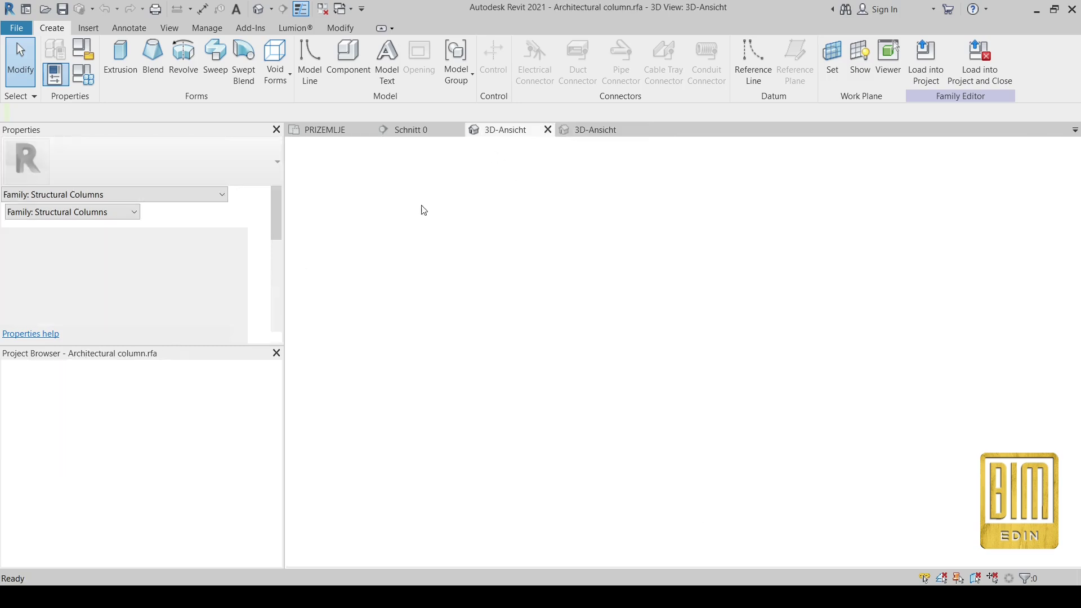
scroll(167, 290, down, 1)
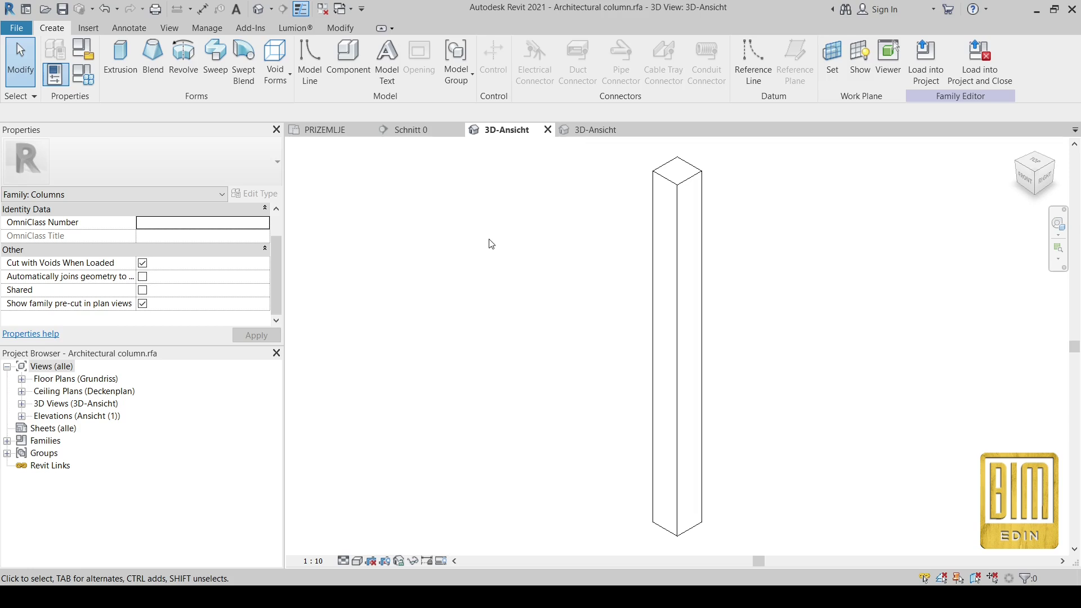
click(599, 134)
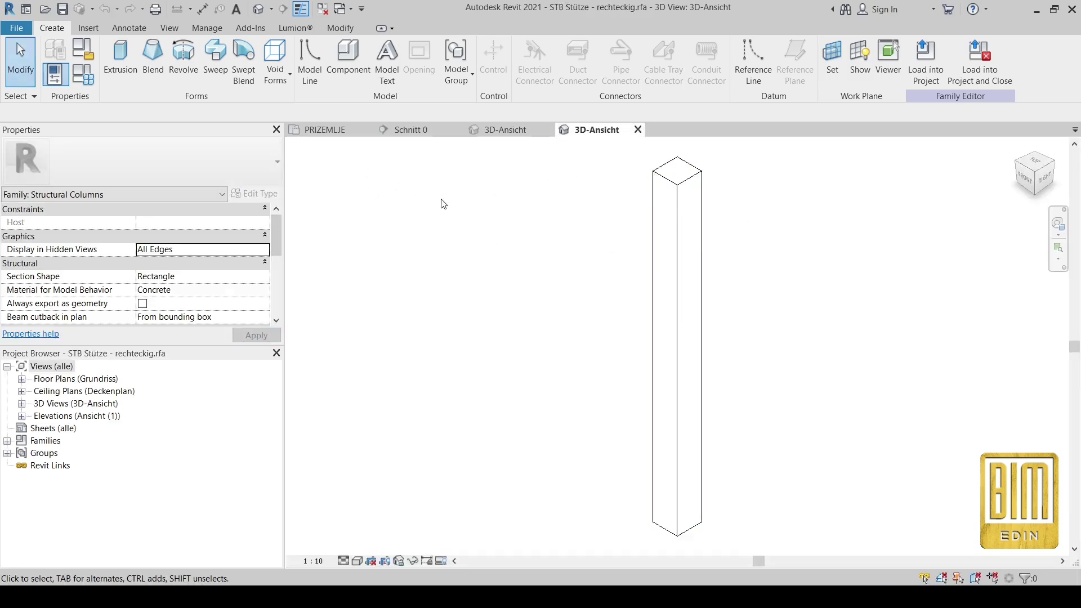
click(332, 131)
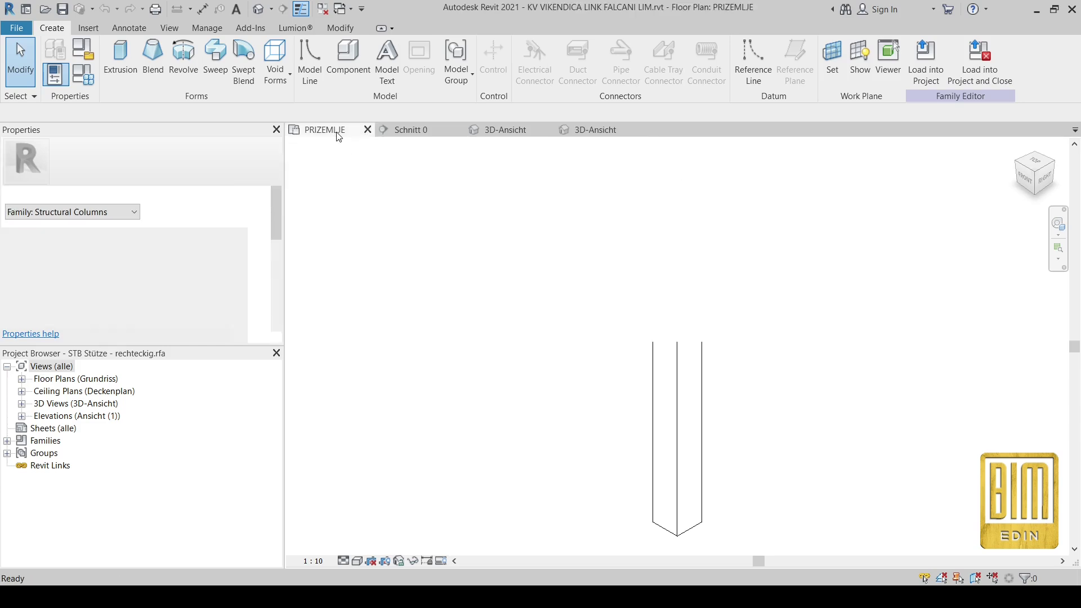
Copy the structural column from grids A and 2 to the intersection of grids B and 2
scroll(538, 206, down, 8)
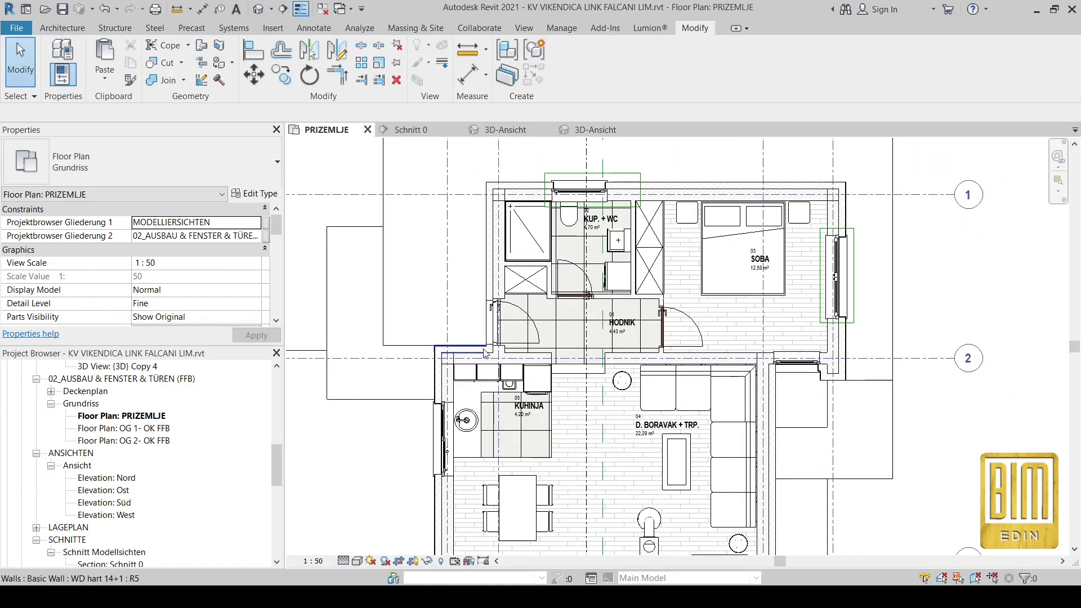
scroll(450, 353, up, 6)
click(464, 358)
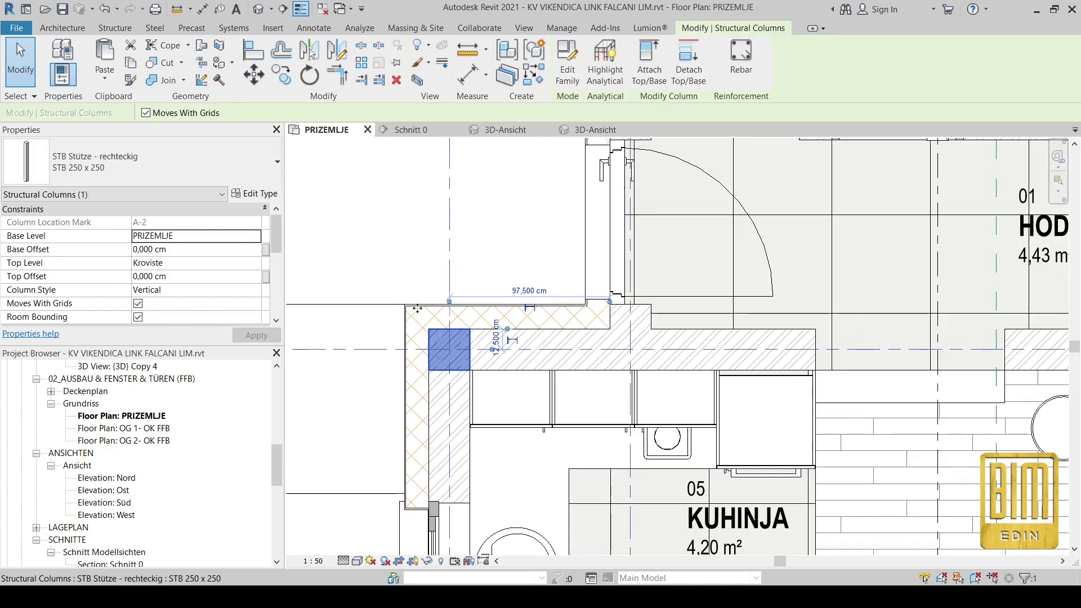
click(281, 74)
click(449, 349)
scroll(413, 218, down, 4)
scroll(495, 265, up, 3)
key(Escape)
scroll(443, 259, down, 2)
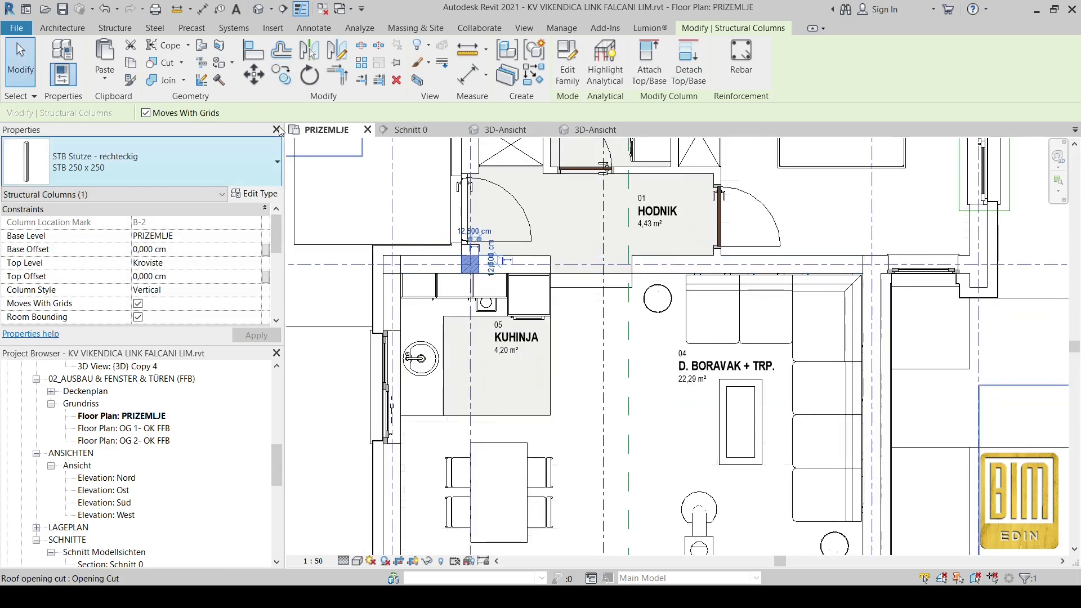
Copy the structural column at grids B and 2 along grid 2 to grids C and D, with multiple copies enabled
click(281, 76)
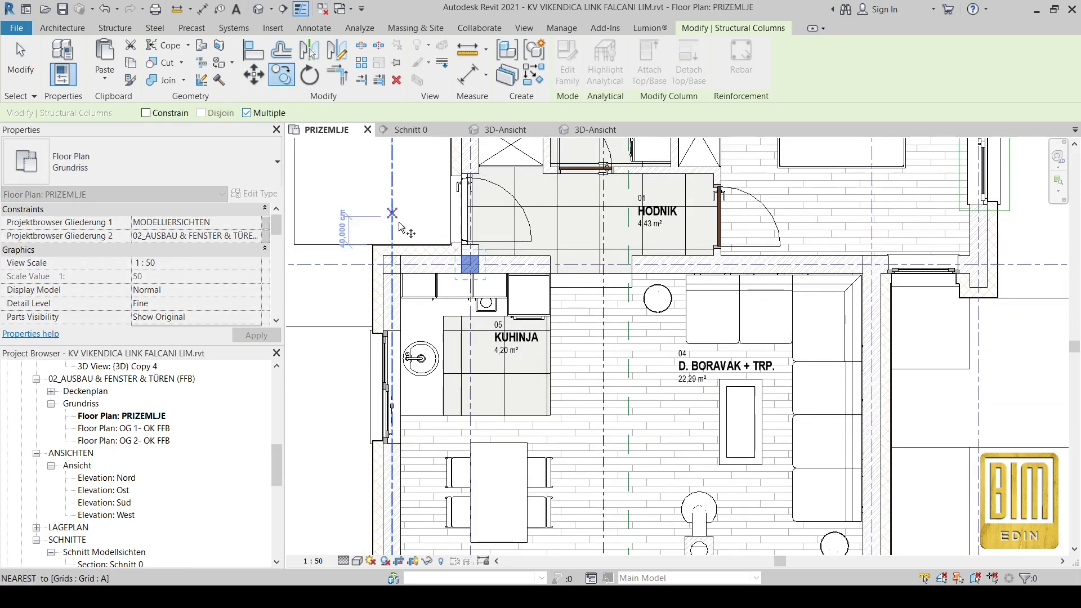
scroll(506, 253, up, 4)
scroll(417, 247, down, 3)
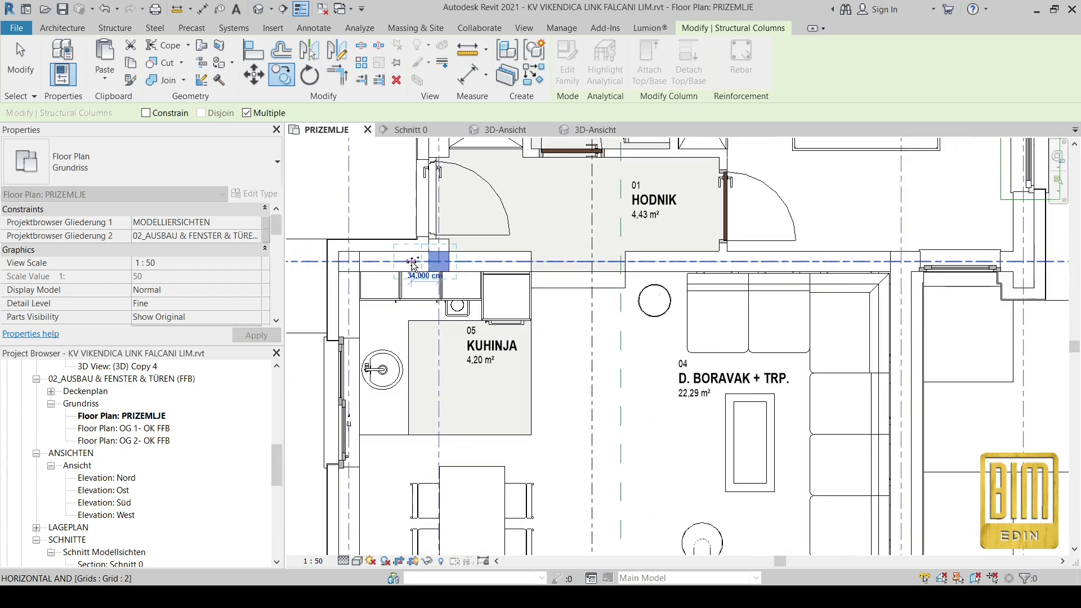
scroll(411, 264, down, 2)
scroll(782, 264, up, 6)
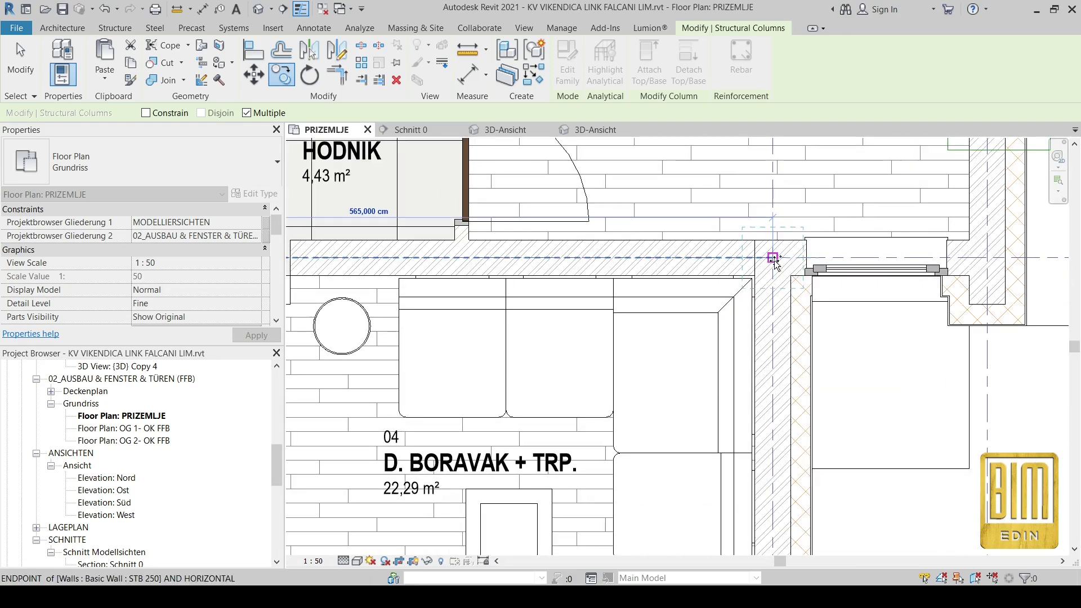
scroll(771, 277, up, 2)
scroll(753, 288, down, 6)
middle_drag(709, 379, 706, 467)
scroll(719, 313, up, 3)
click(714, 311)
Copy the structural column to the intersections of grid 3 with grids A and C, and finish copying
scroll(802, 226, down, 3)
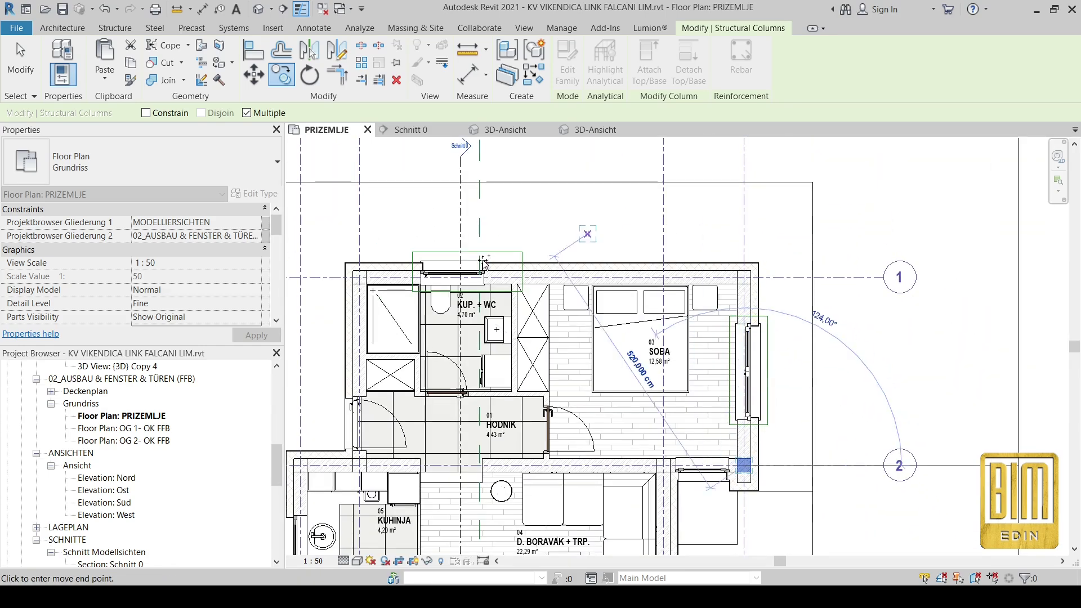
middle_drag(429, 304, 545, 196)
scroll(542, 193, down, 3)
scroll(451, 464, up, 4)
scroll(448, 459, up, 4)
scroll(456, 357, down, 2)
middle_drag(1013, 418, 692, 406)
scroll(743, 396, up, 2)
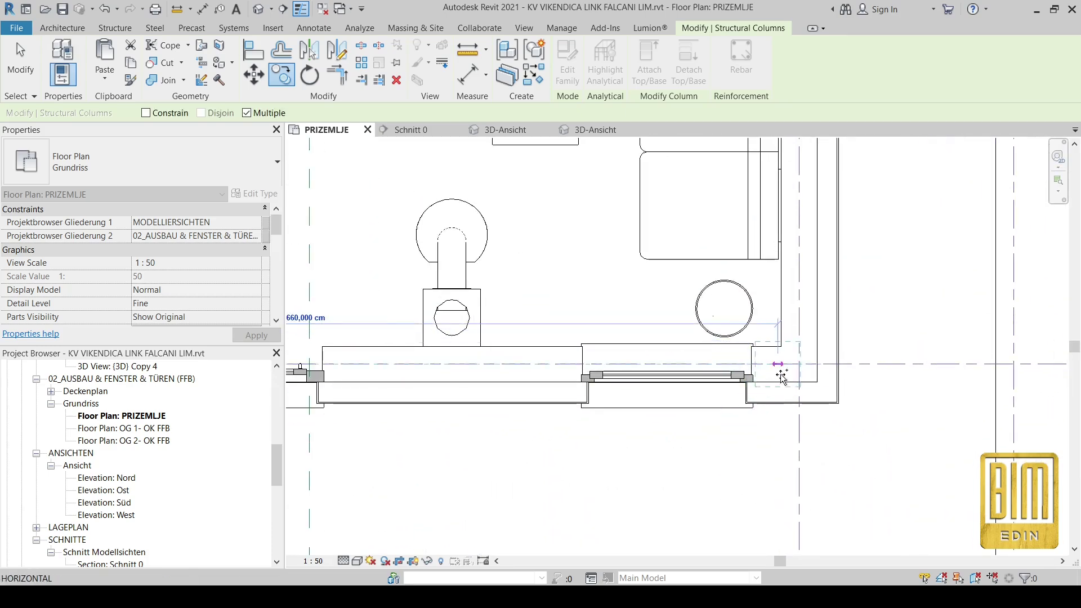
click(797, 406)
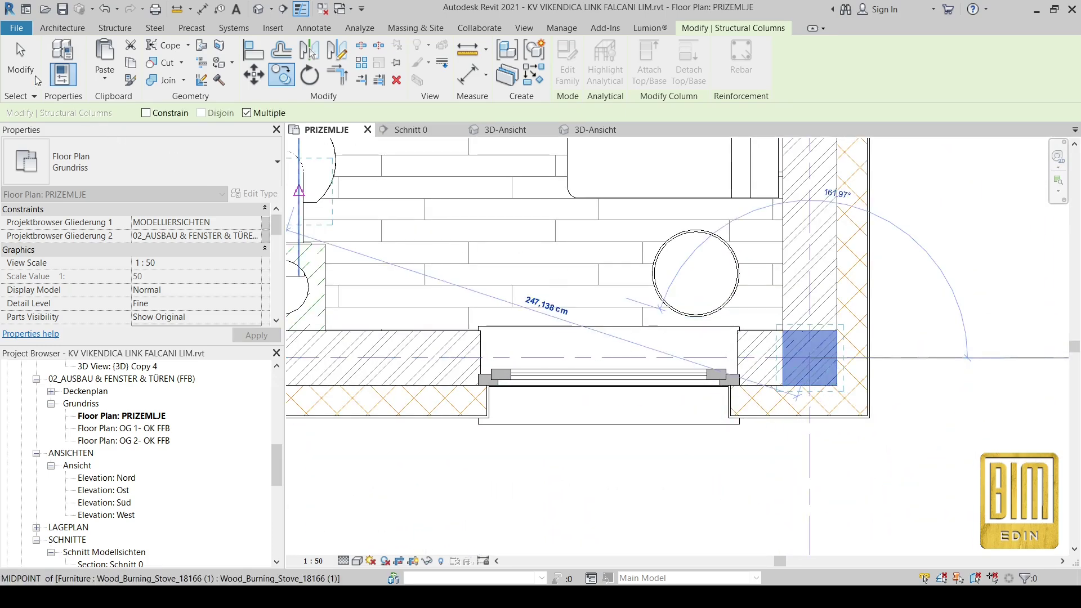
key(Escape)
key(Escape)
scroll(781, 309, down, 3)
scroll(781, 309, down, 4)
scroll(587, 276, up, 6)
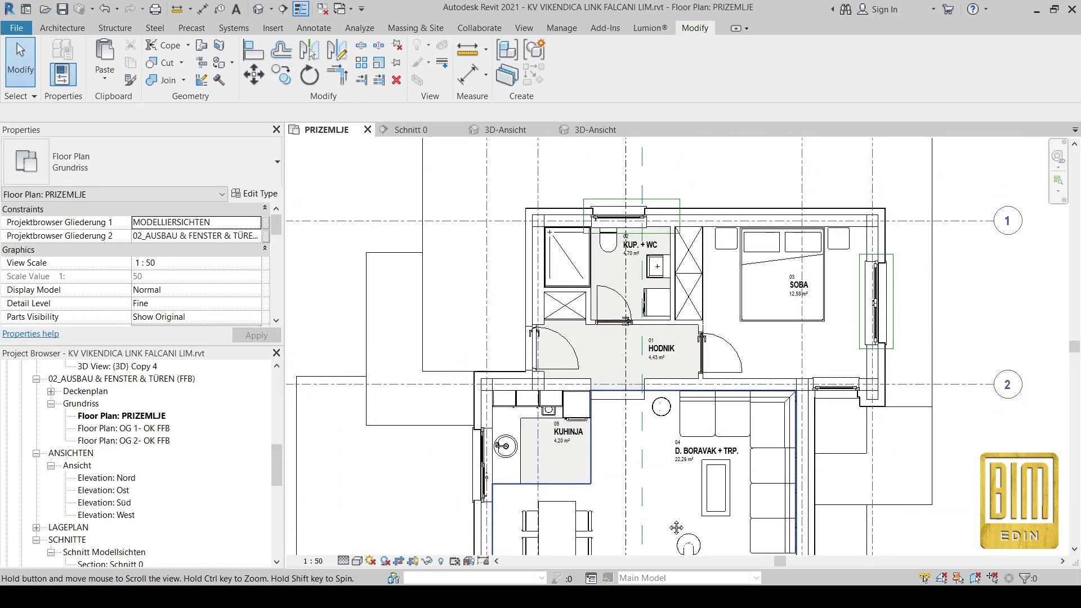
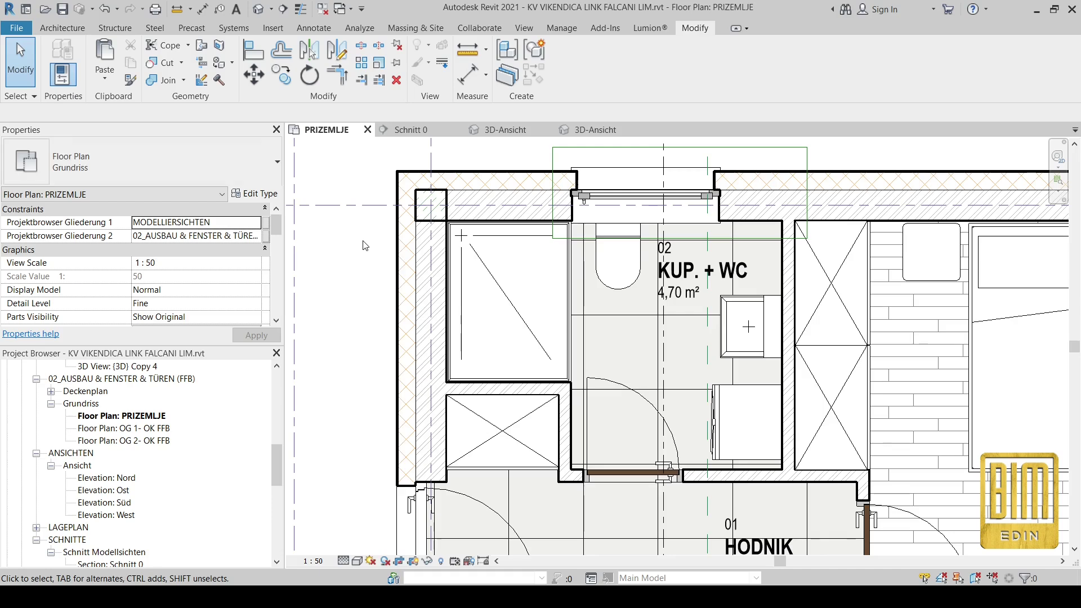
scroll(367, 221, up, 2)
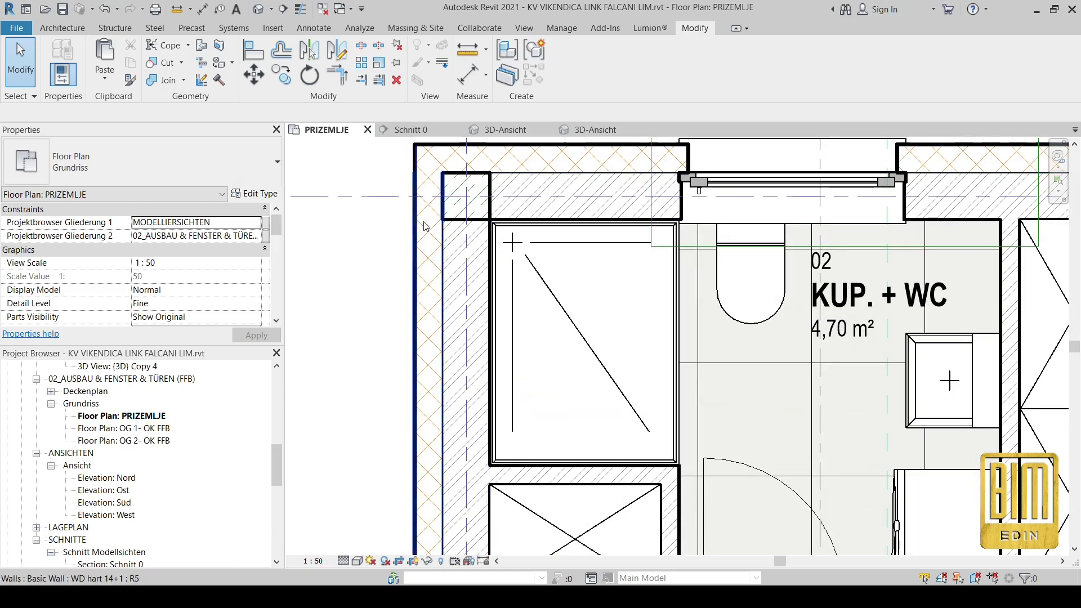
scroll(459, 181, down, 2)
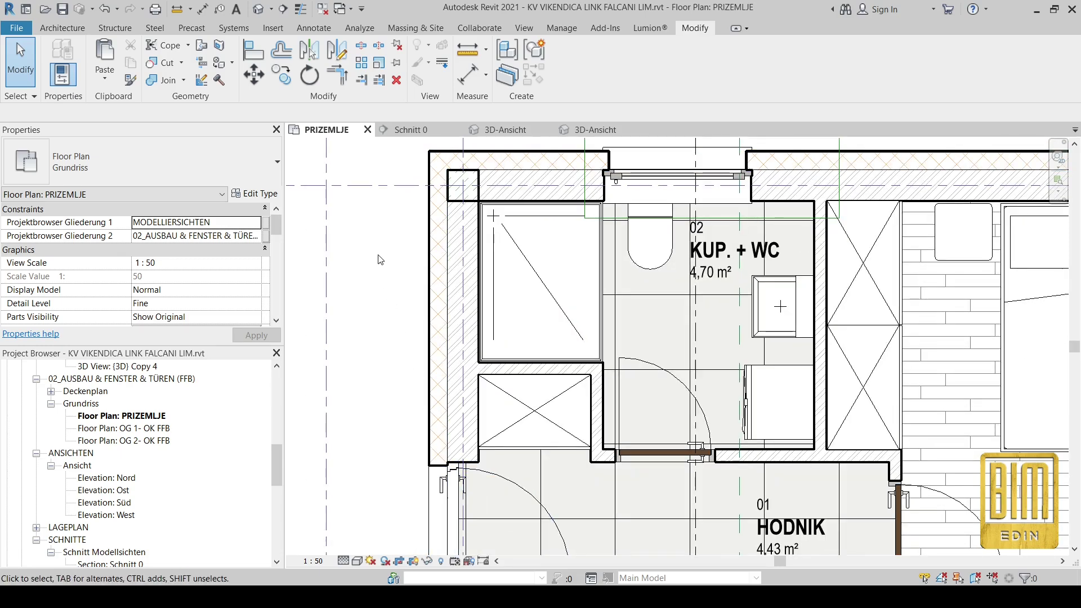
scroll(211, 277, down, 3)
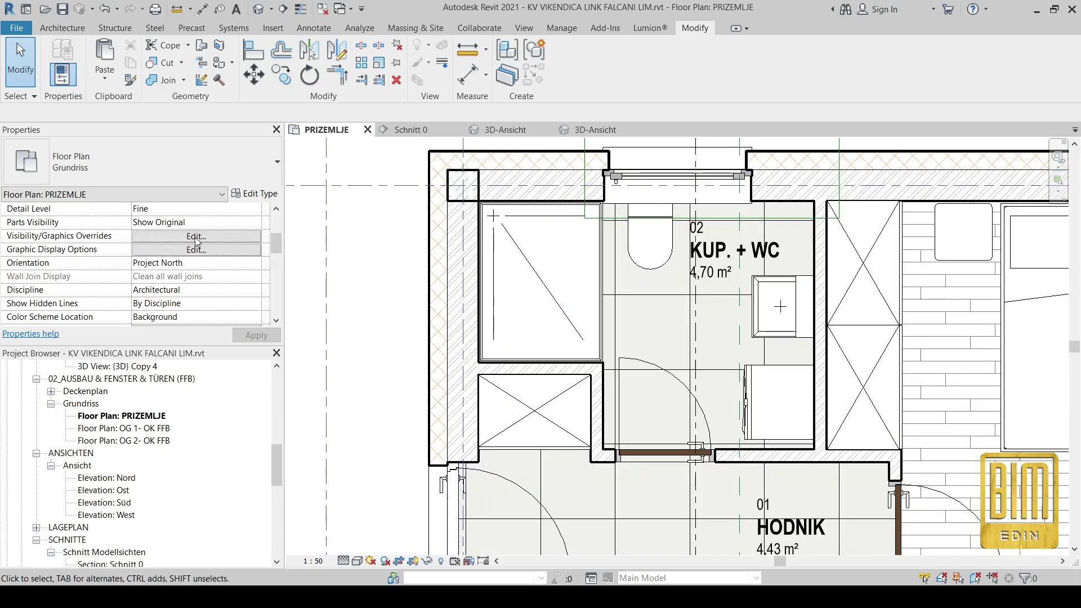
drag(433, 121, 308, 111)
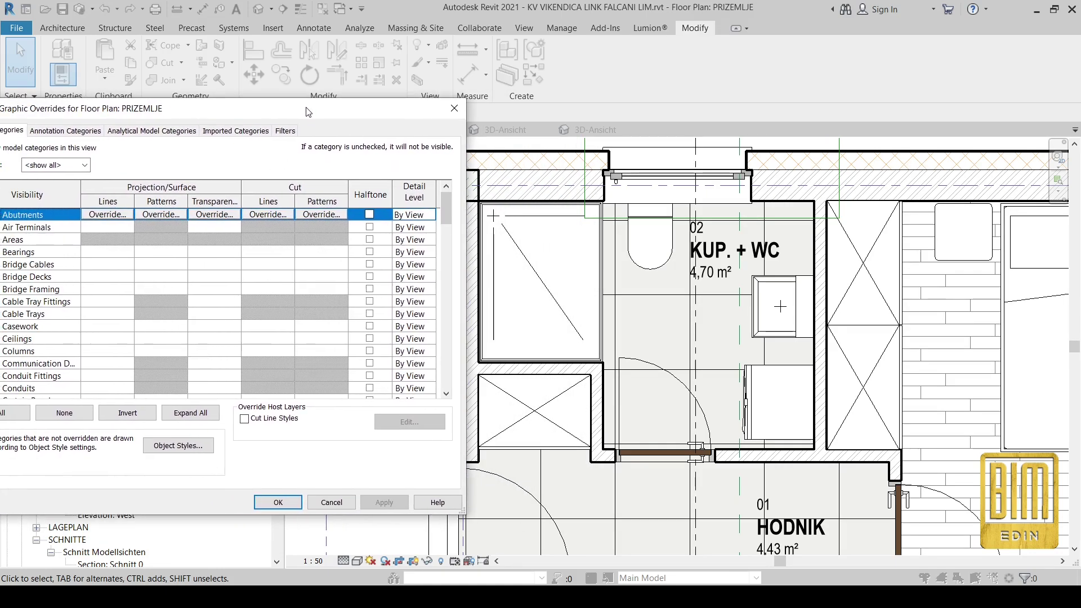
click(457, 107)
Examine the layer function options in the structure of the STB 250 wall west of the bathroom
click(470, 247)
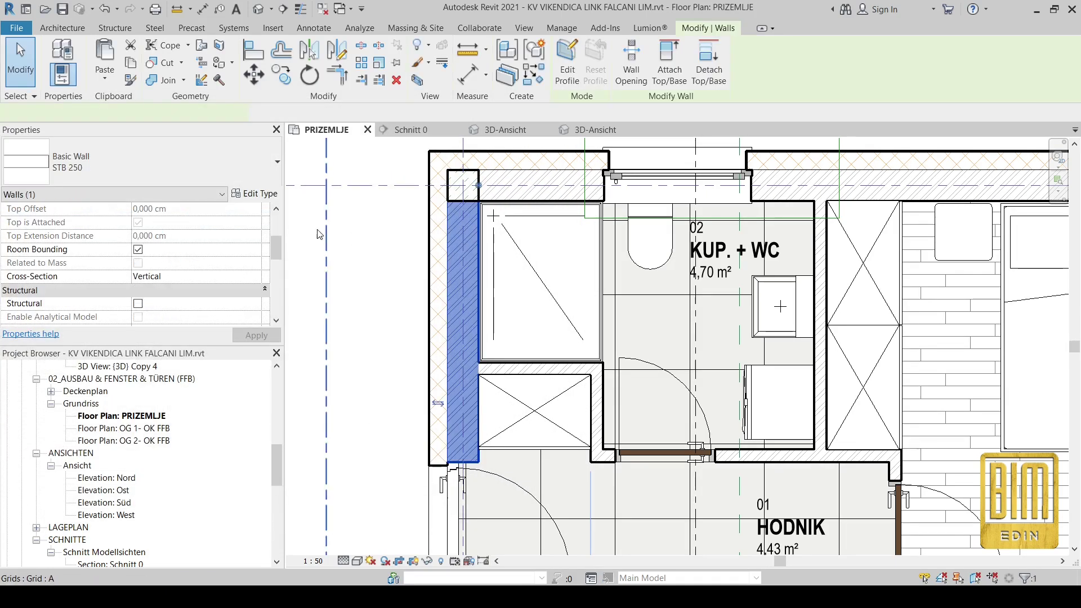
click(261, 194)
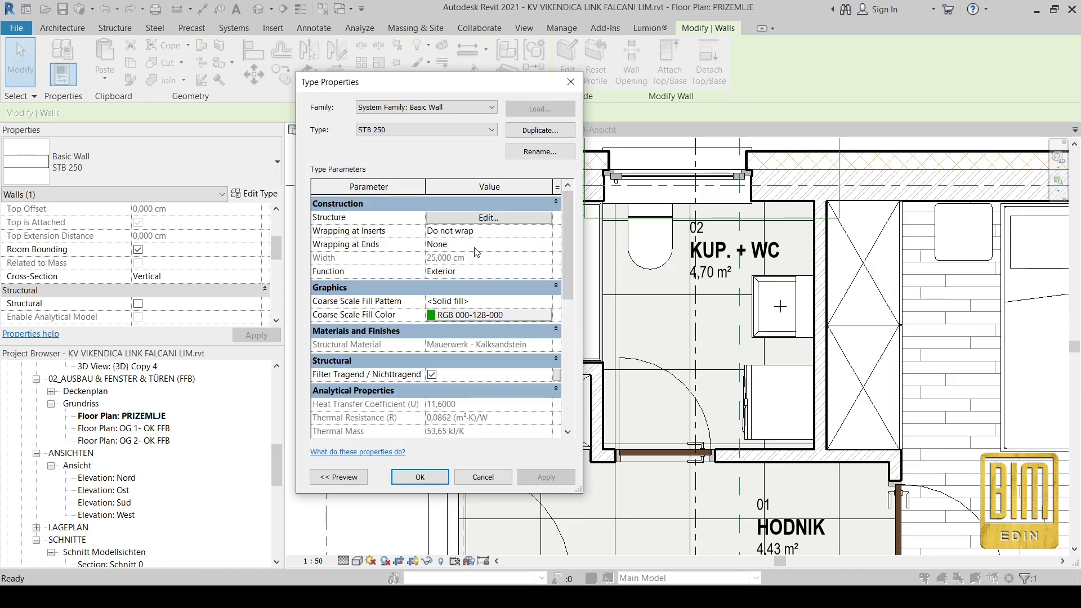
click(469, 220)
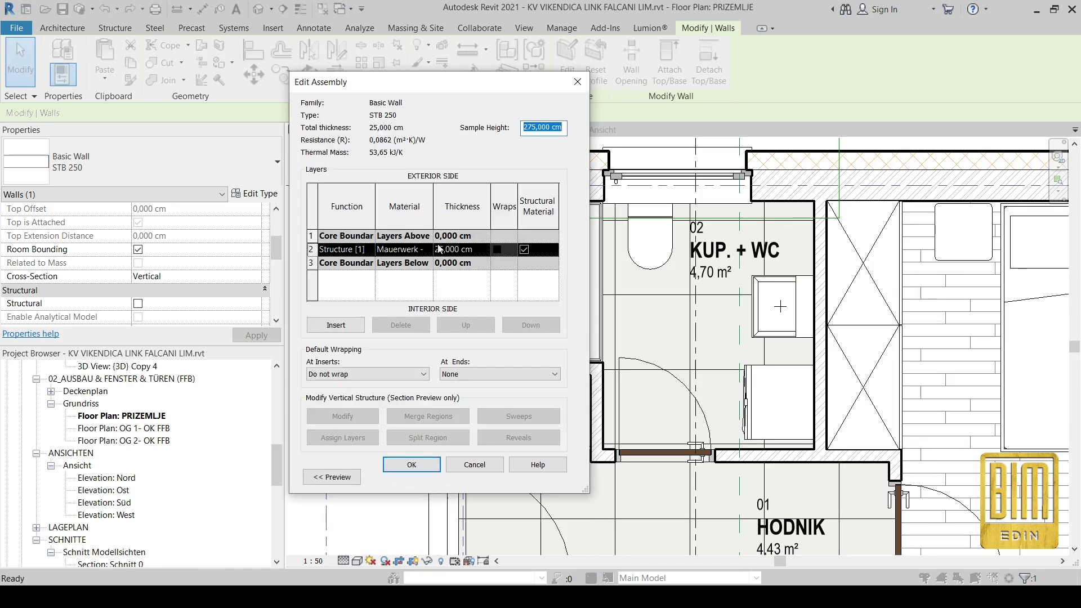
click(366, 250)
click(369, 249)
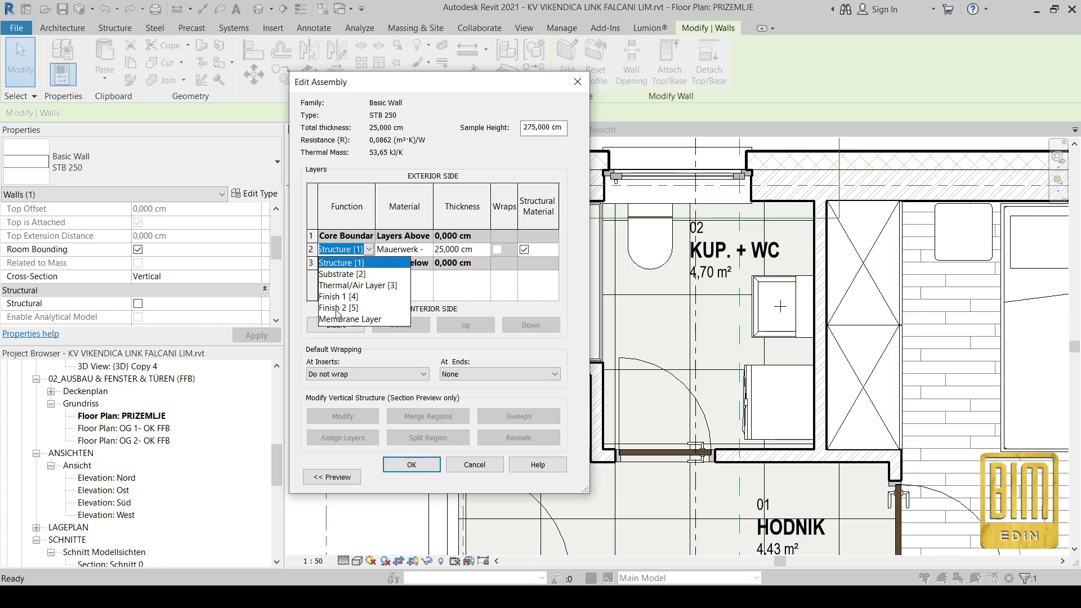
click(577, 81)
click(577, 82)
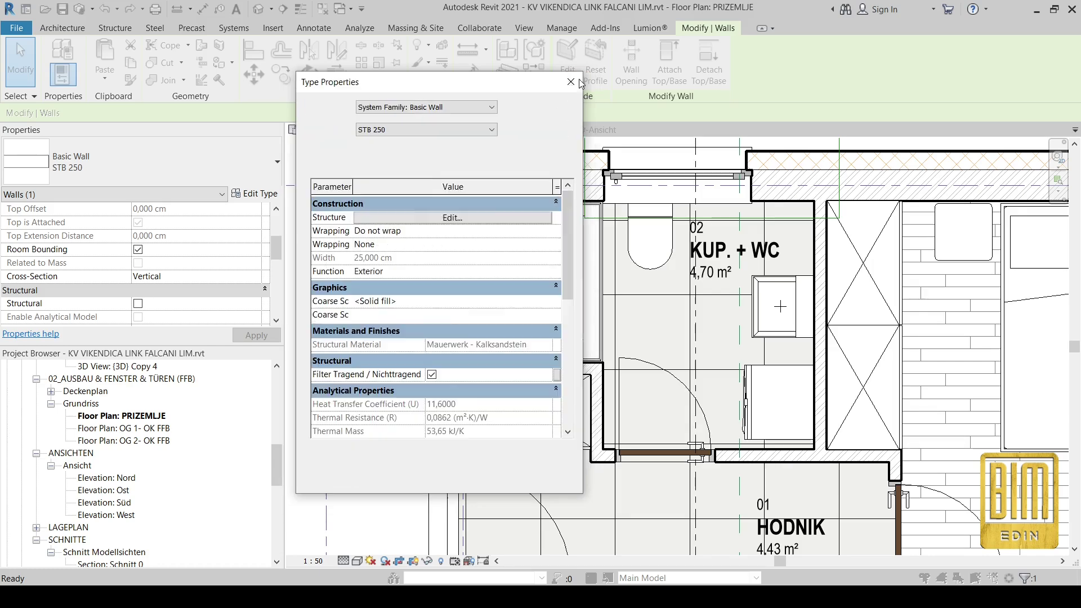
click(572, 81)
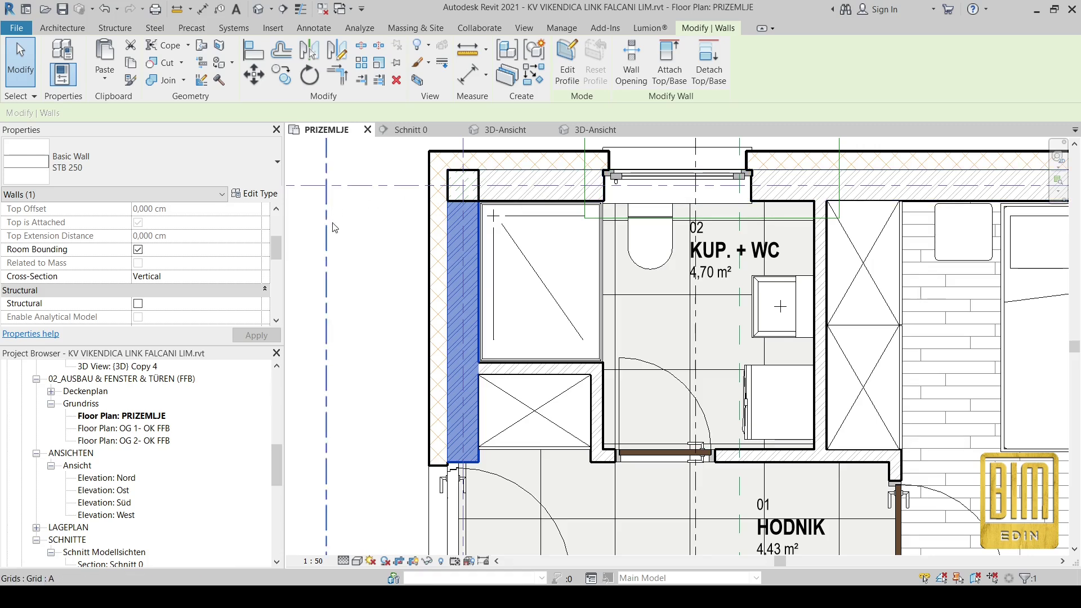
key(Escape)
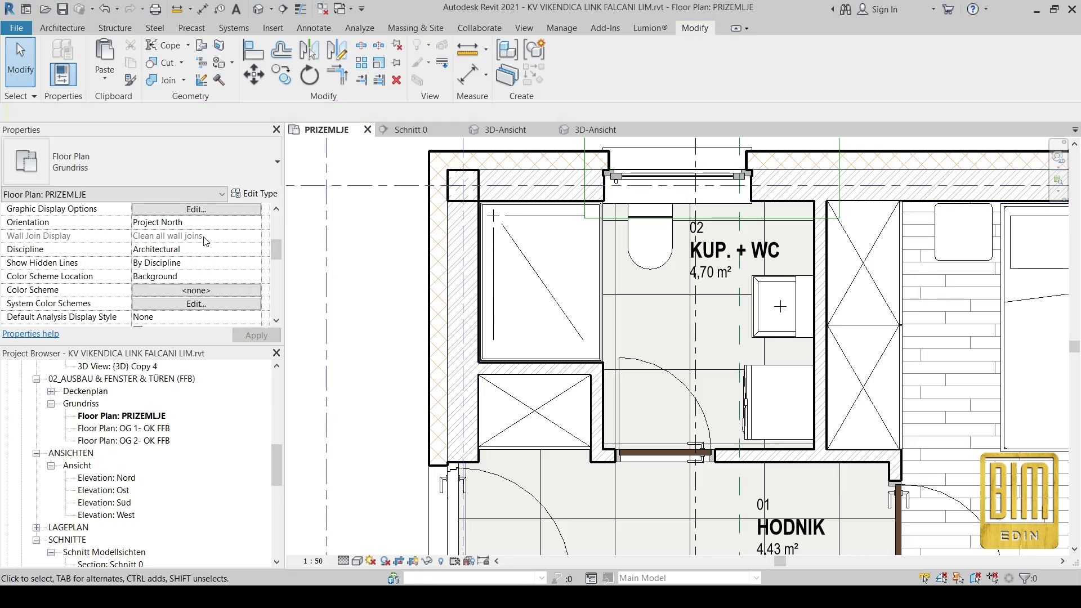
Enable the Cut Line Styles override for host layers in the PRIZEMLJE floor plan, accepting the listed host layer line styles
scroll(206, 241, up, 1)
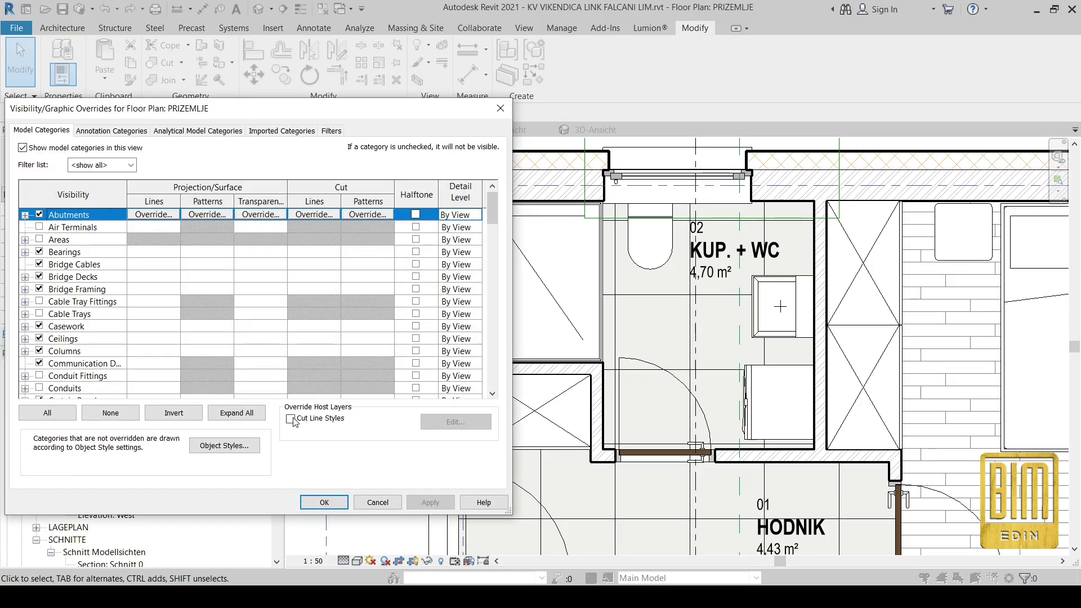
click(291, 419)
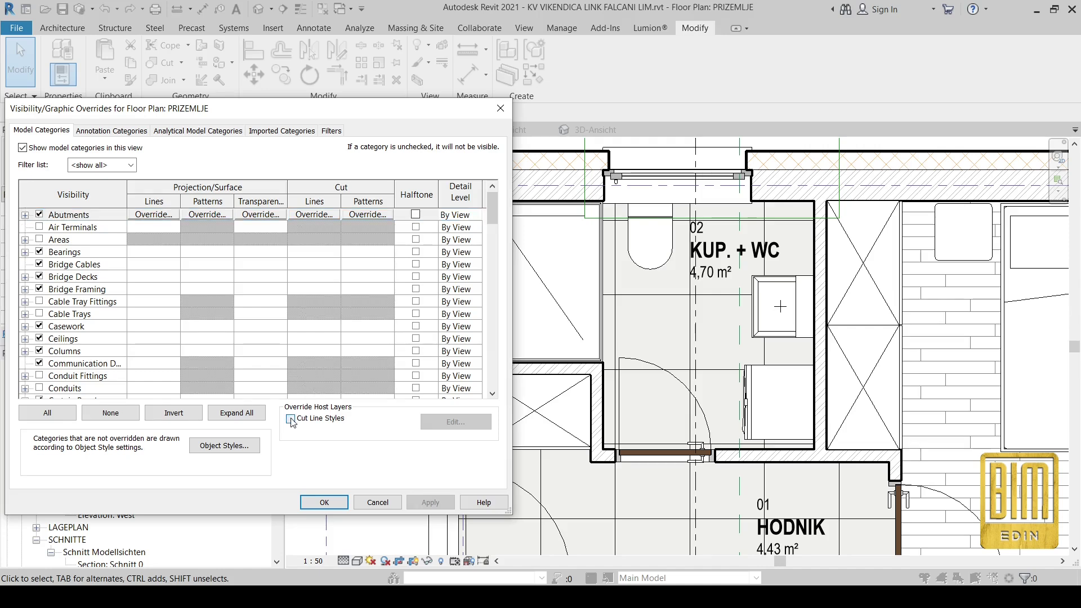
click(437, 428)
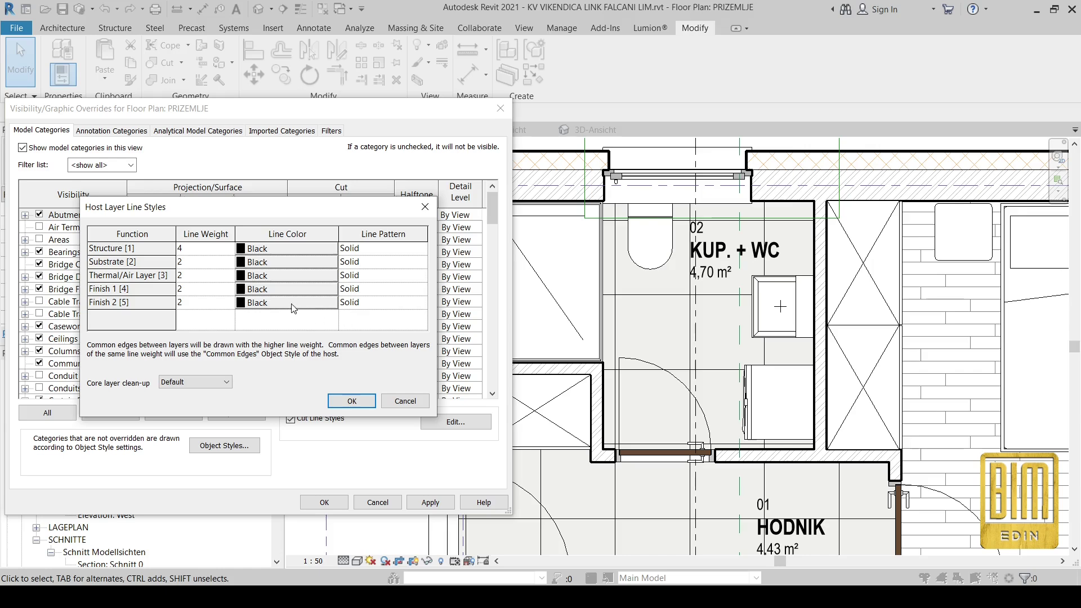
click(338, 400)
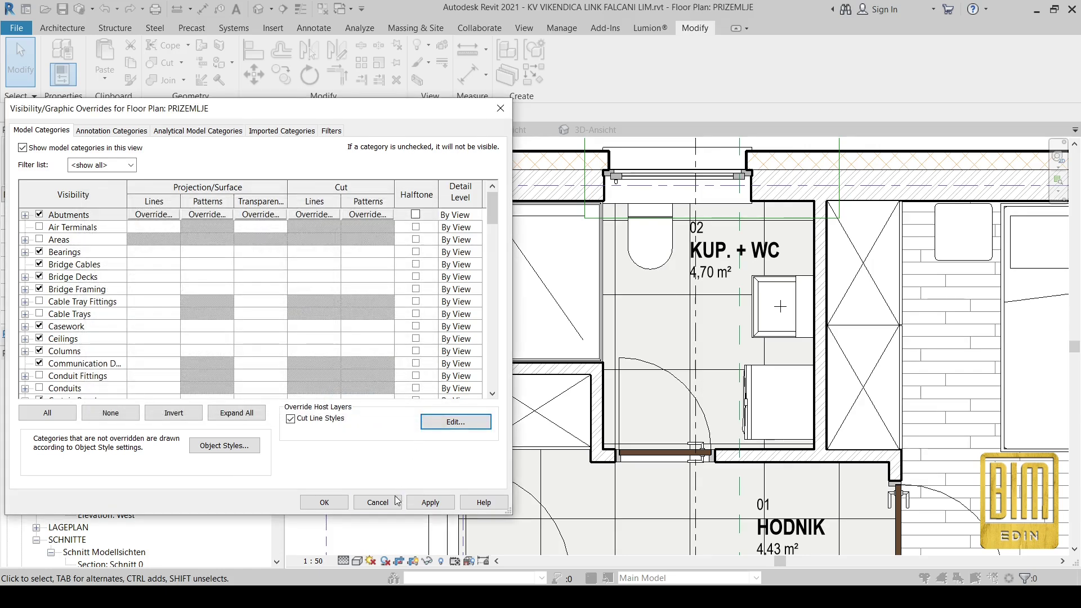
click(329, 502)
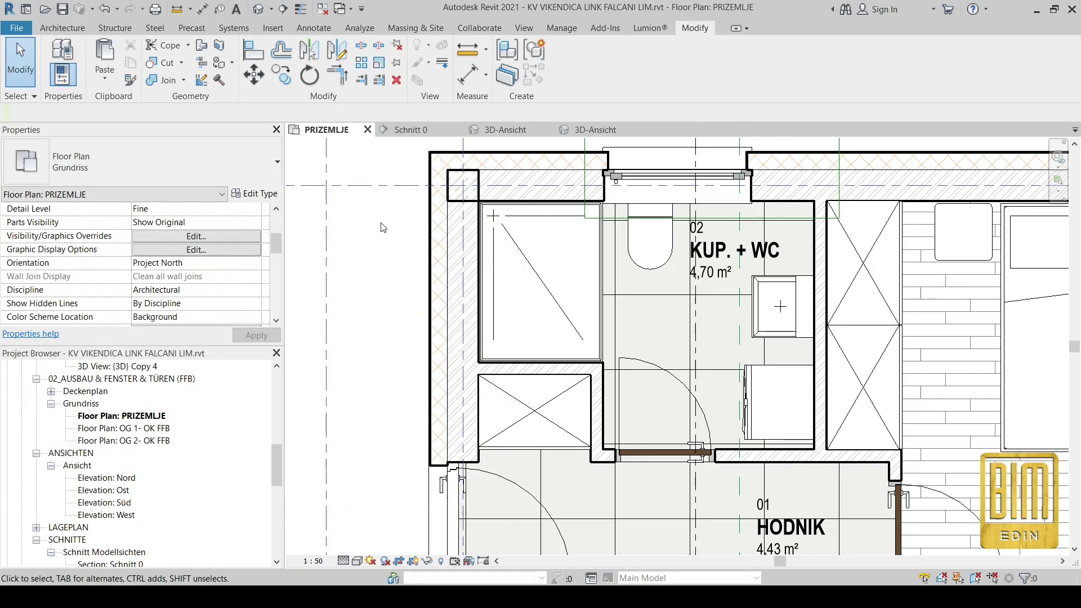
Unjoin the WD hart 14+1 insulation wall along grid 1 from all connected geometry
scroll(518, 185, up, 3)
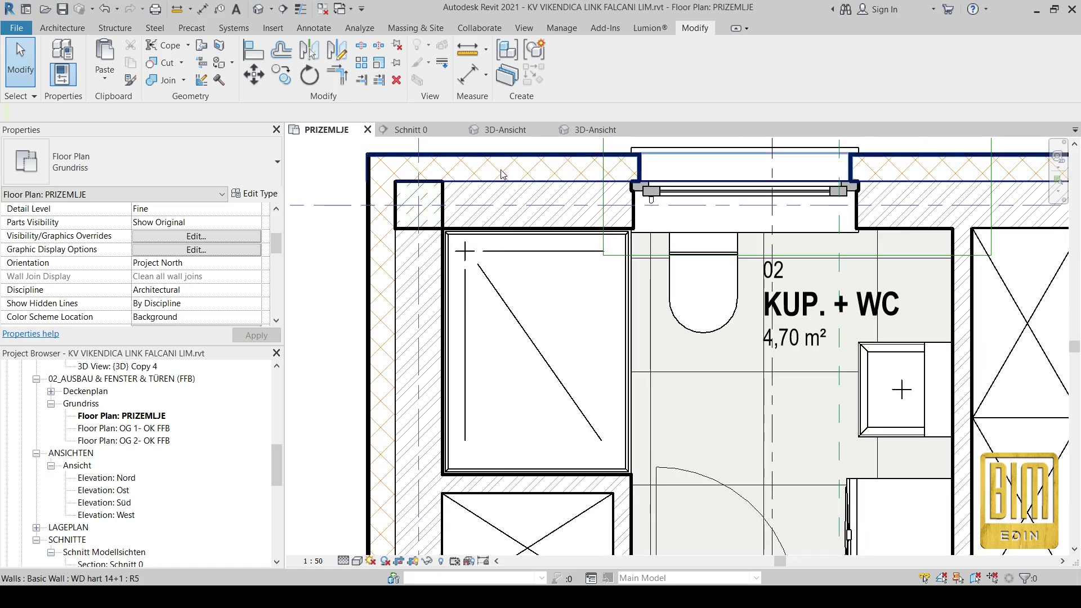
click(497, 210)
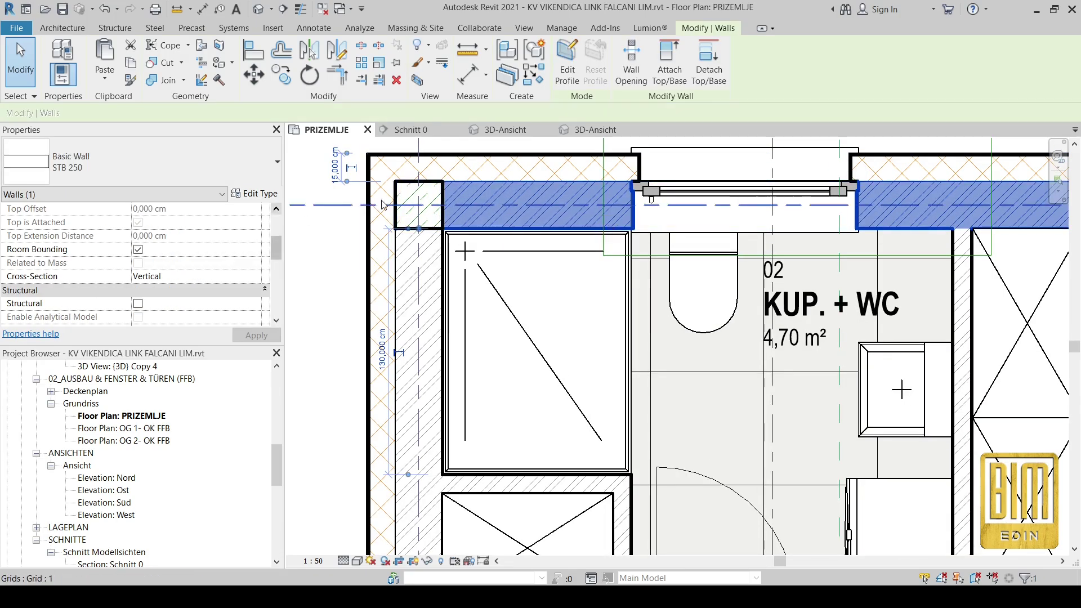
scroll(510, 309, down, 3)
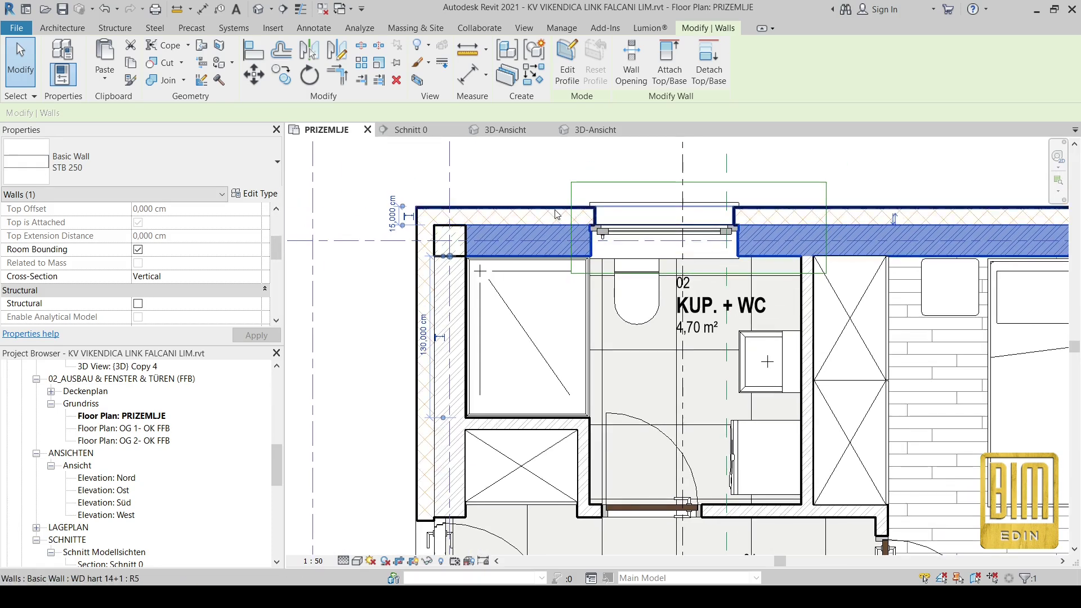
click(183, 80)
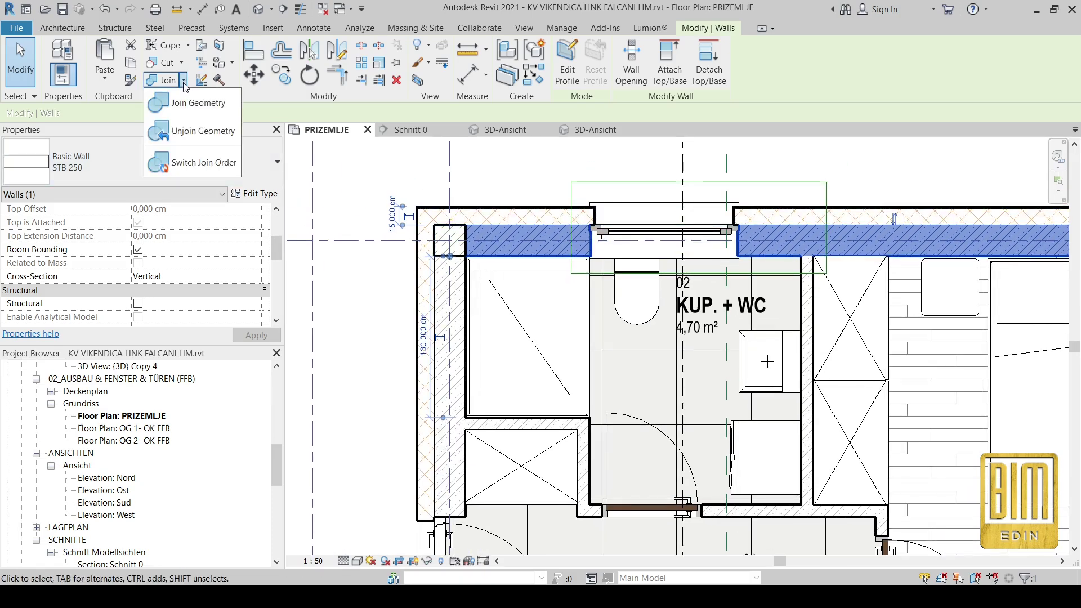
click(201, 133)
click(499, 212)
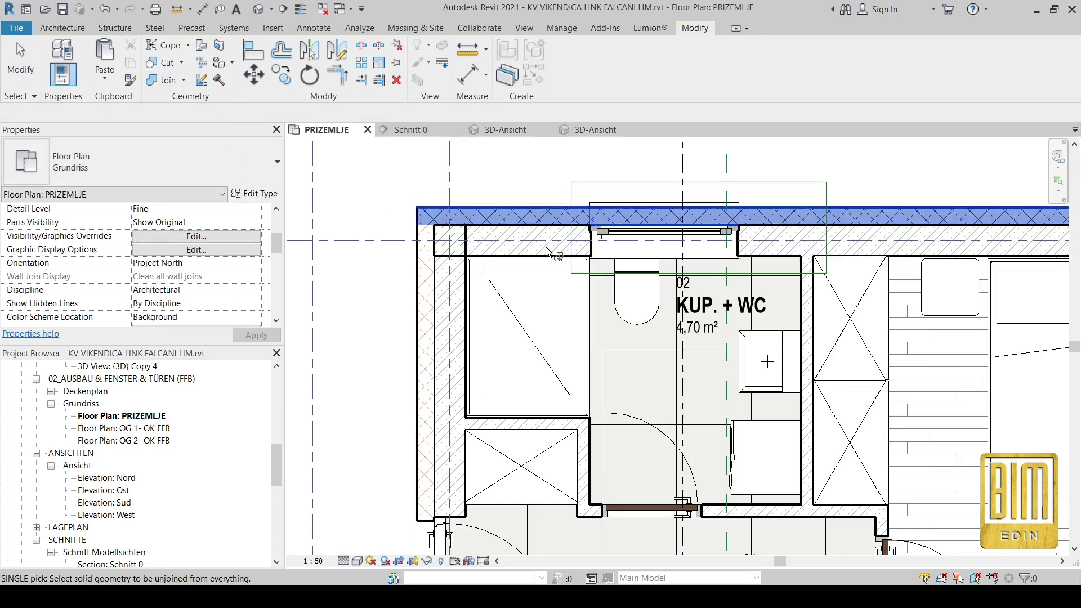
Unjoin the insulation walls on the house's western side and along the terrace from all connected geometry
scroll(535, 182, down, 2)
click(472, 322)
middle_drag(472, 322, 469, 183)
click(393, 370)
middle_drag(394, 371, 371, 218)
scroll(370, 218, down, 1)
click(418, 462)
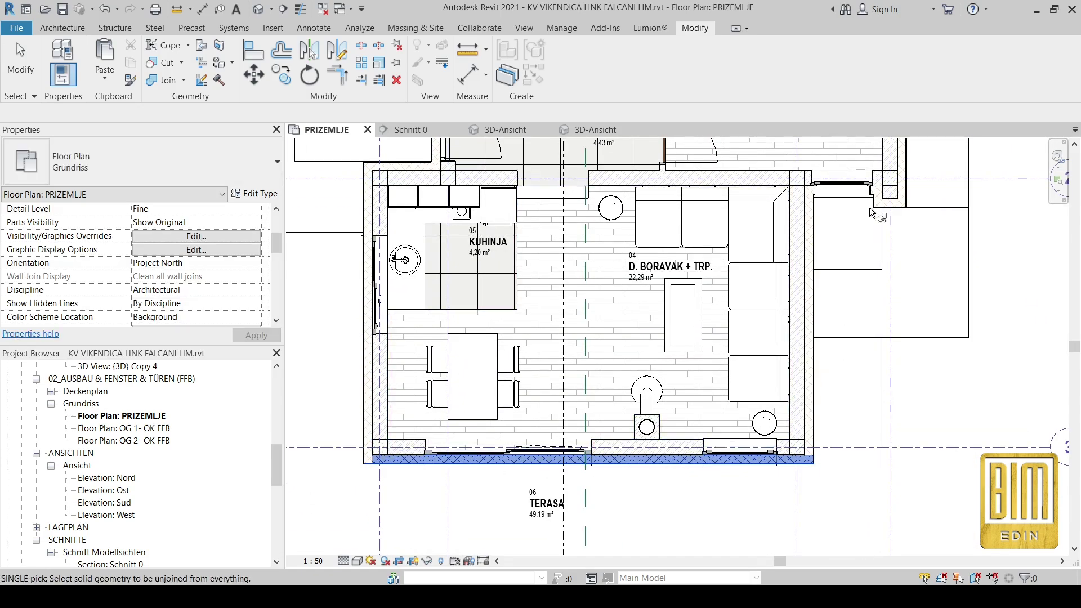
Unjoin the insulation walls at the door opening near grid 2 and on the house's eastern side, and end the command
scroll(866, 233, up, 5)
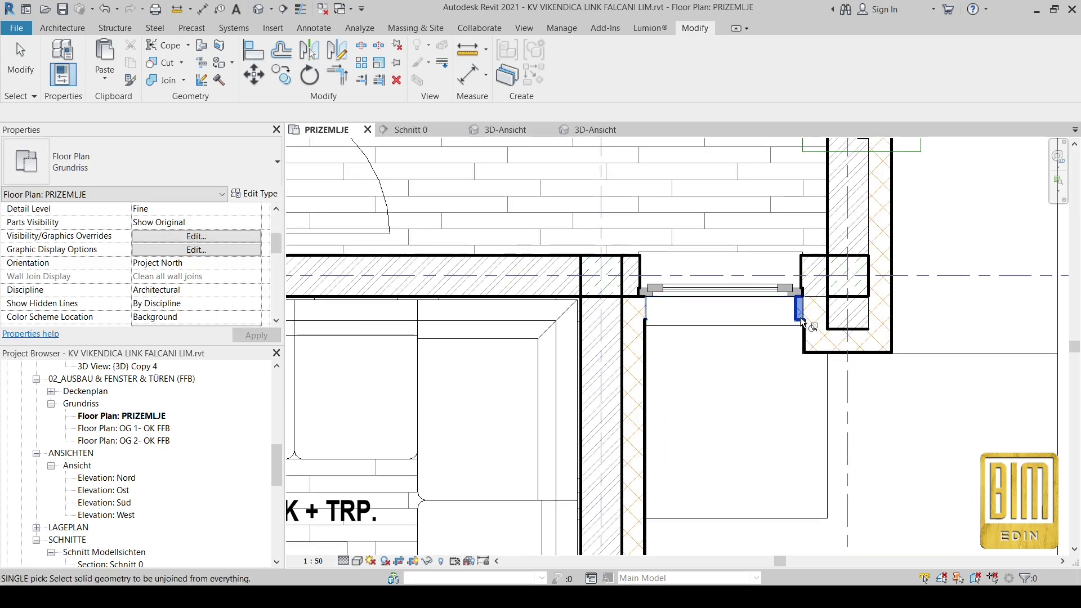
scroll(801, 316, down, 4)
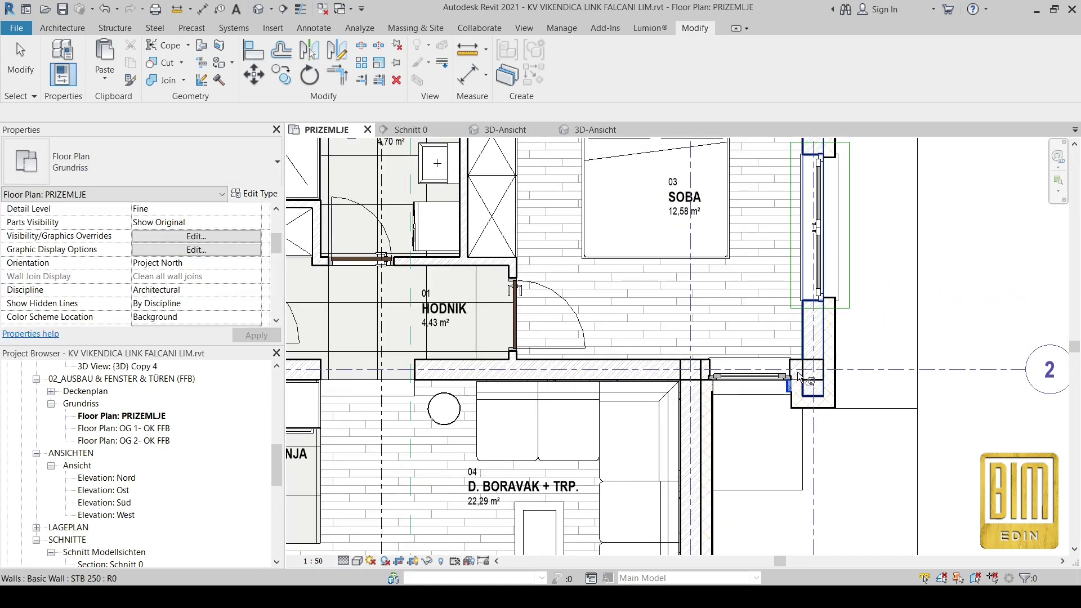
click(184, 80)
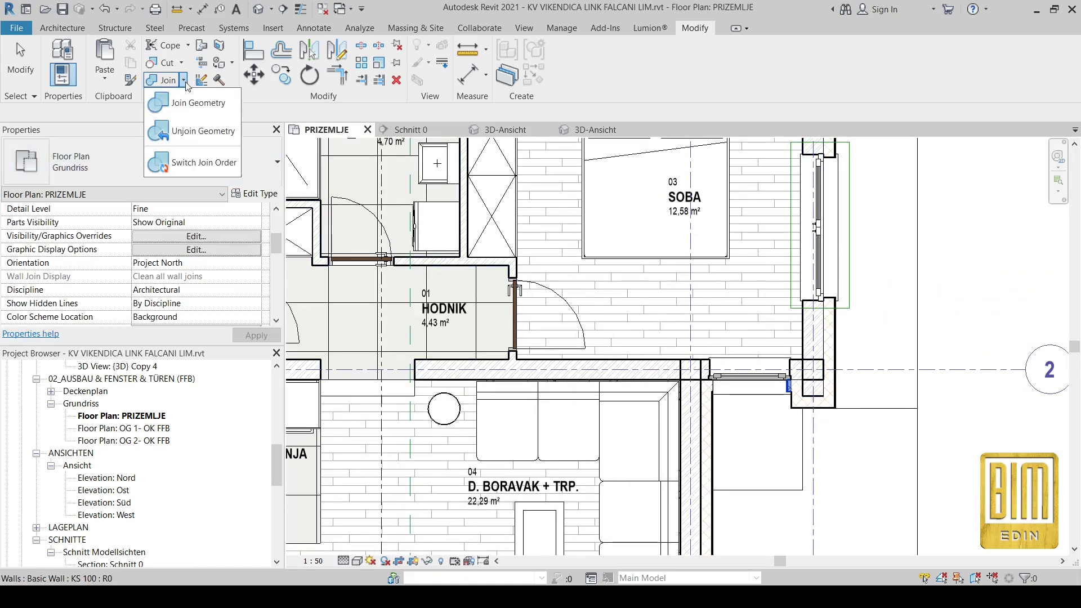
click(197, 131)
scroll(790, 391, up, 4)
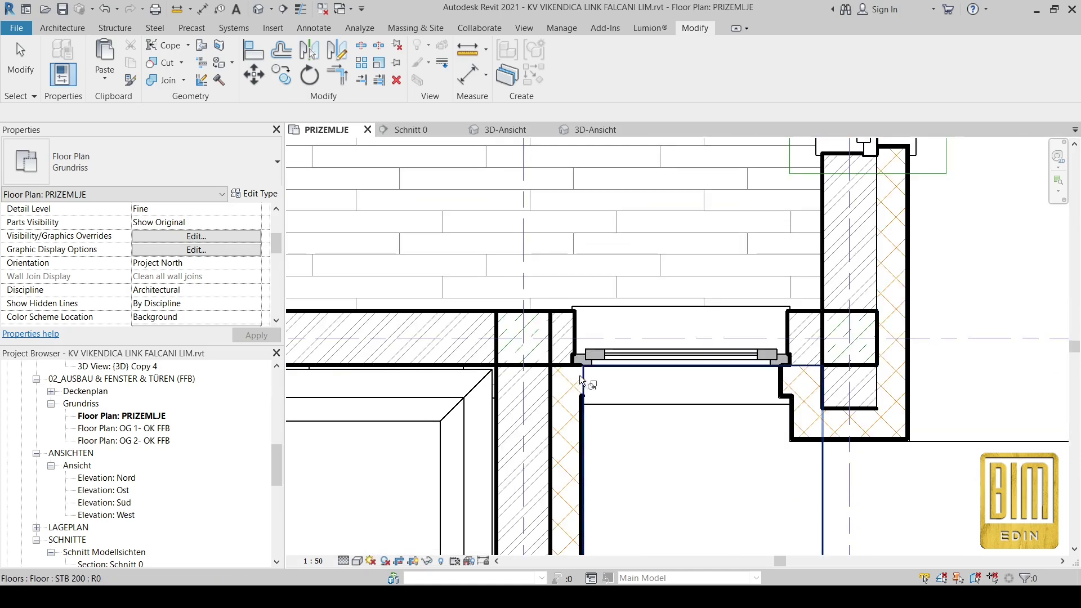
scroll(694, 353, down, 3)
scroll(743, 354, up, 4)
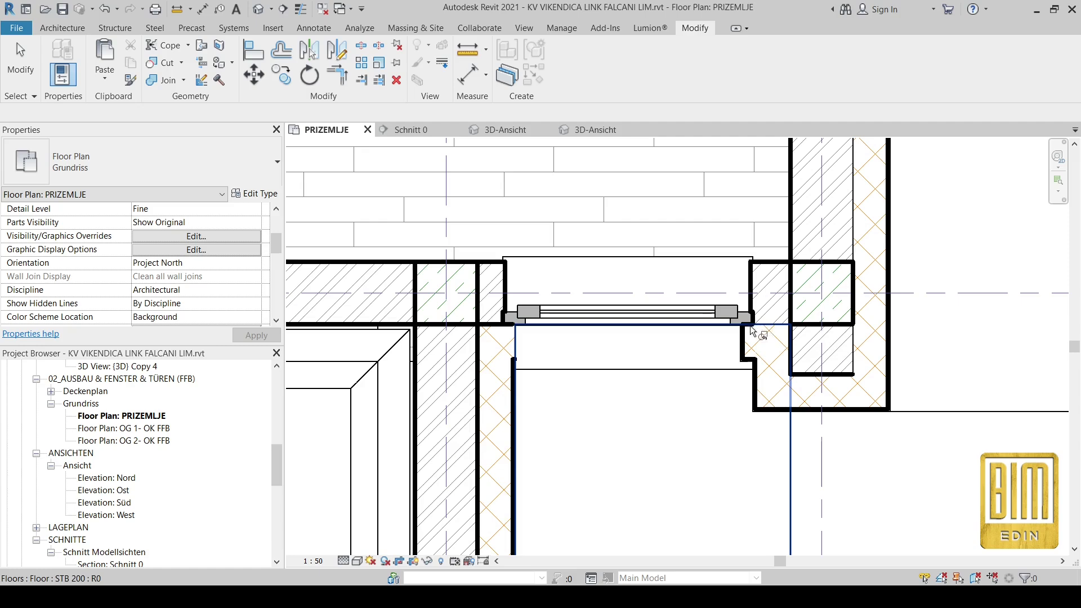
click(738, 327)
scroll(752, 358, down, 3)
middle_drag(823, 276, 818, 470)
click(800, 369)
scroll(806, 369, down, 3)
middle_drag(645, 366, 747, 275)
scroll(452, 177, up, 4)
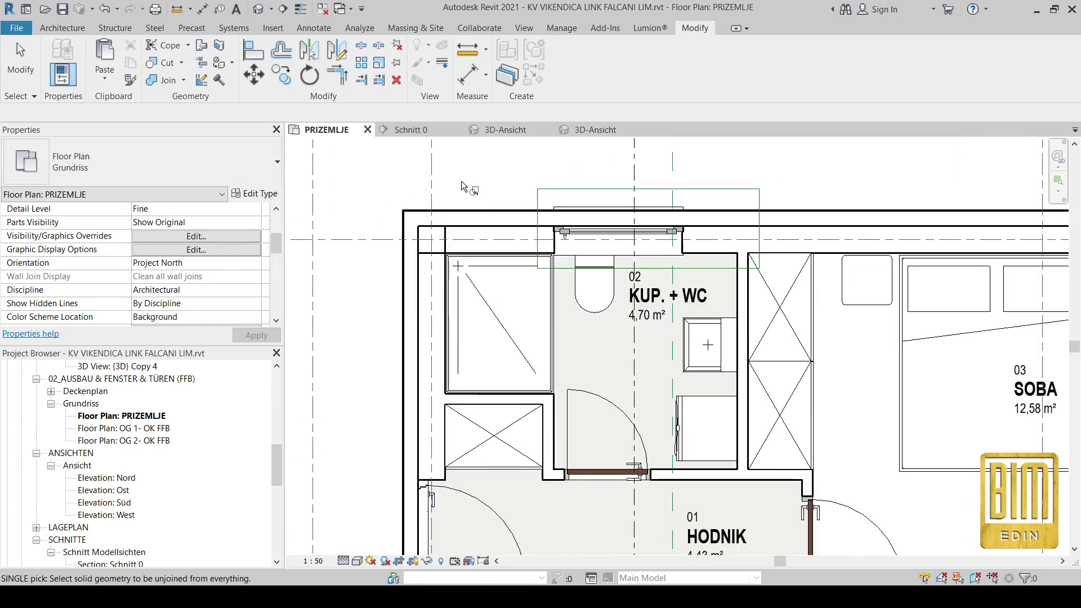
click(17, 62)
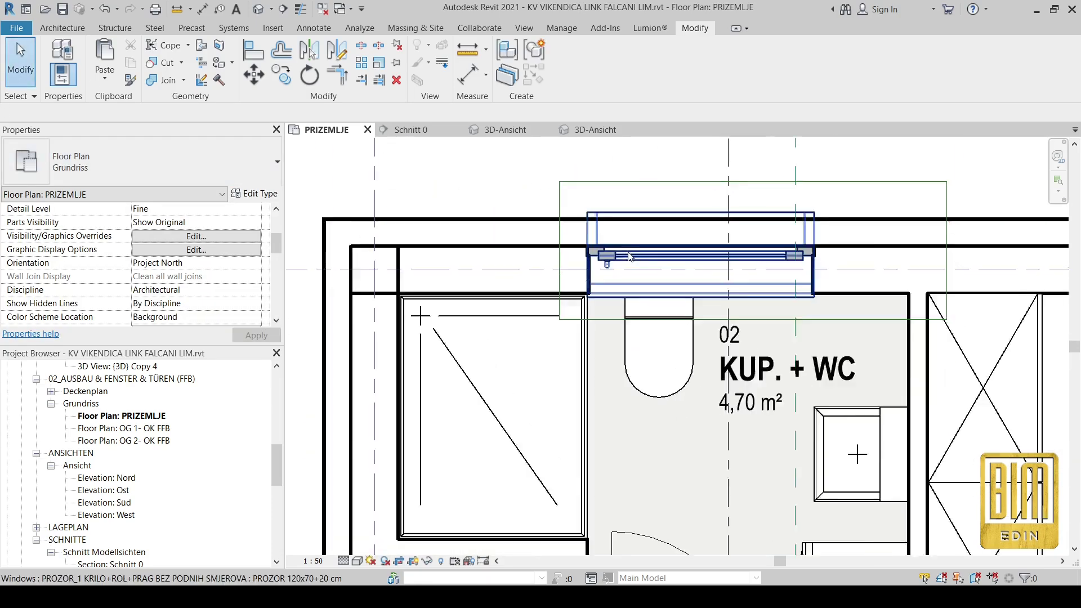
Join the WD hart 14+1 insulation wall above the bathroom with the adjacent STB 250 wall on grid 1
scroll(627, 252, up, 2)
click(504, 220)
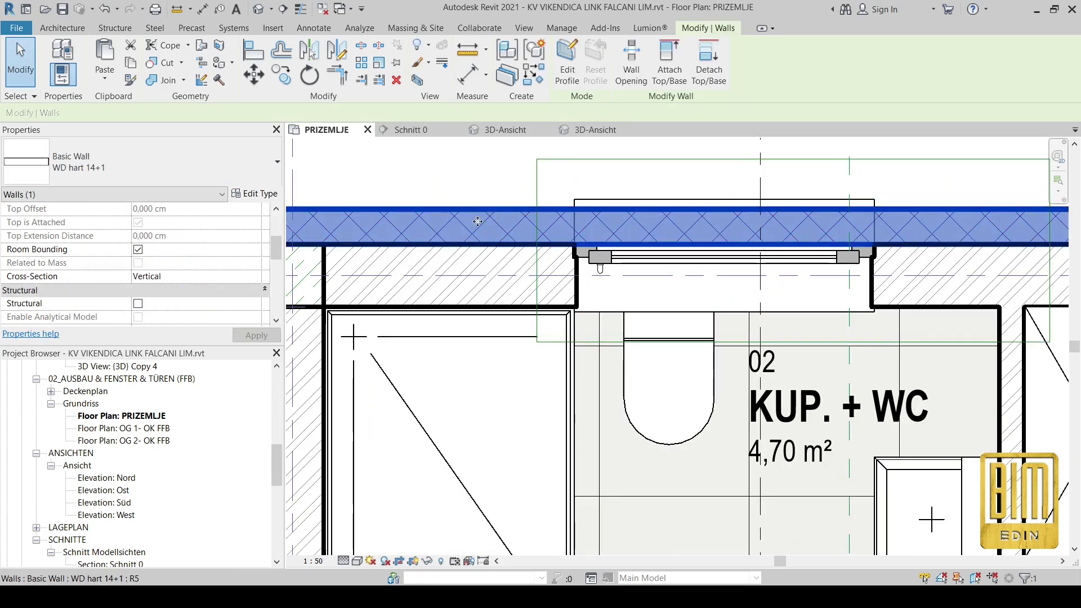
click(517, 308)
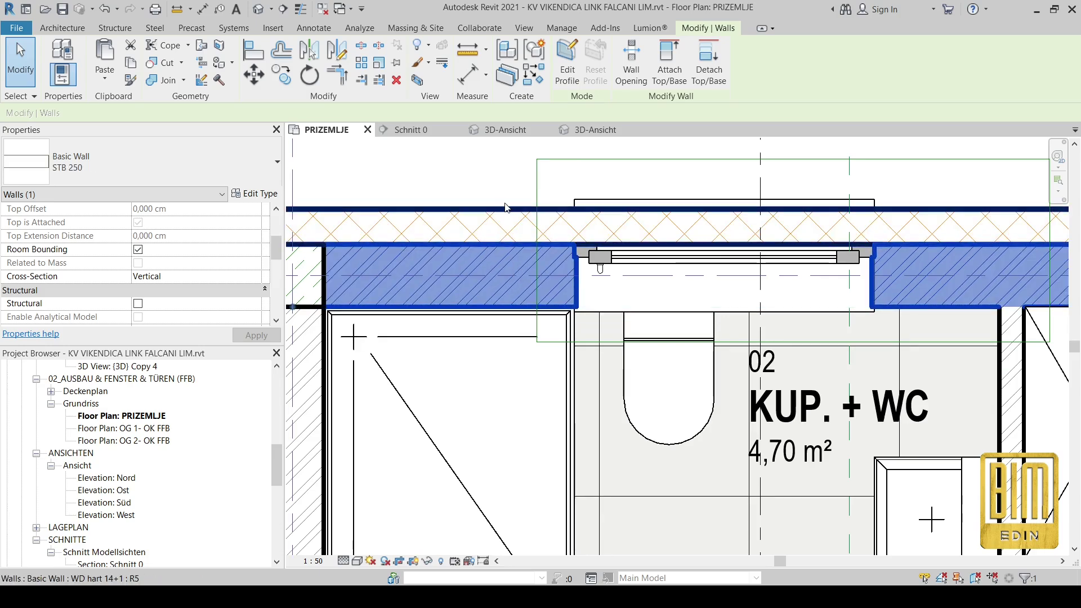
scroll(556, 189, down, 1)
scroll(555, 189, down, 1)
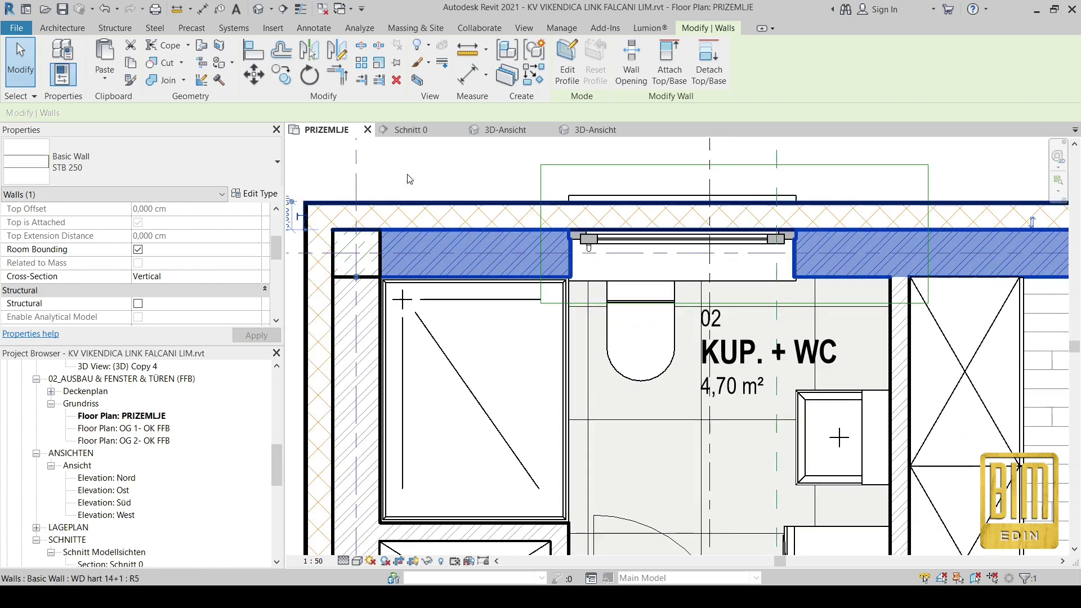
click(168, 80)
click(518, 202)
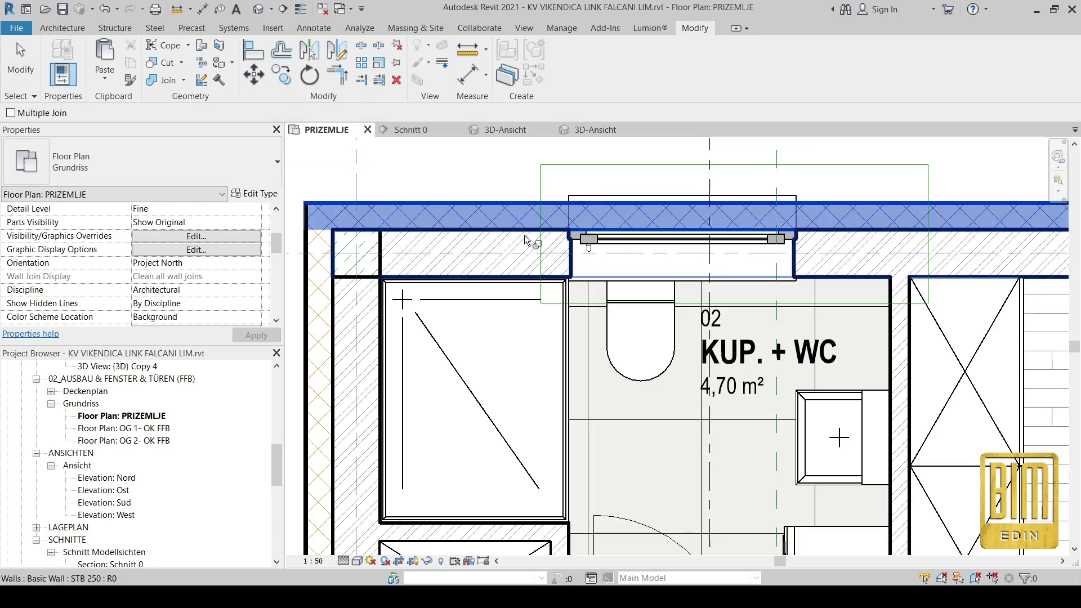
click(524, 237)
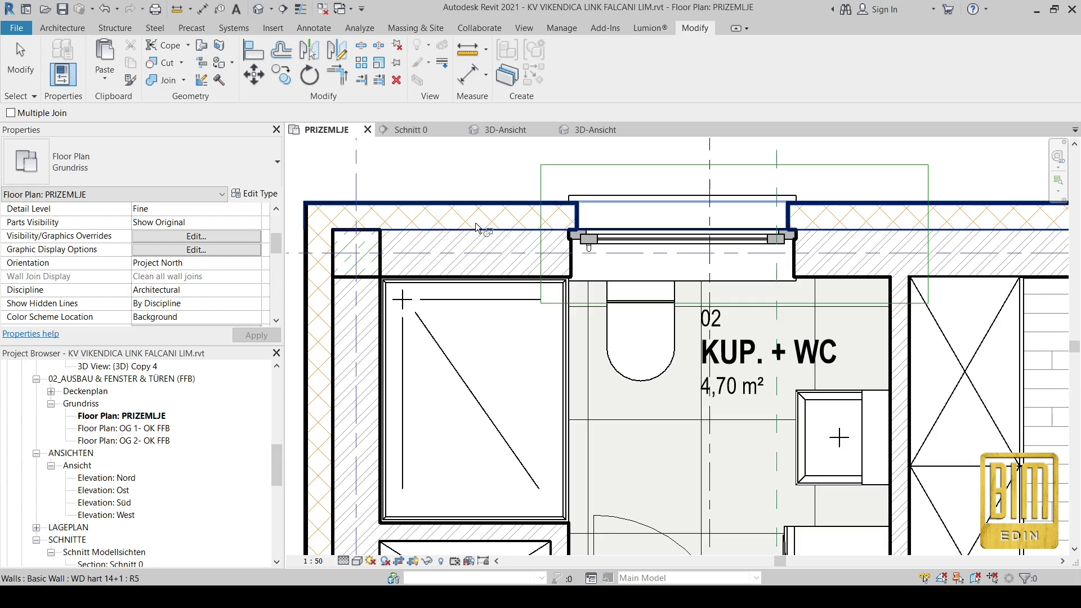
Join the STB 250 wall west of the bathroom and entrance with the adjacent WD hart 14+1 insulation wall
middle_drag(436, 284, 492, 168)
scroll(492, 169, down, 2)
click(444, 290)
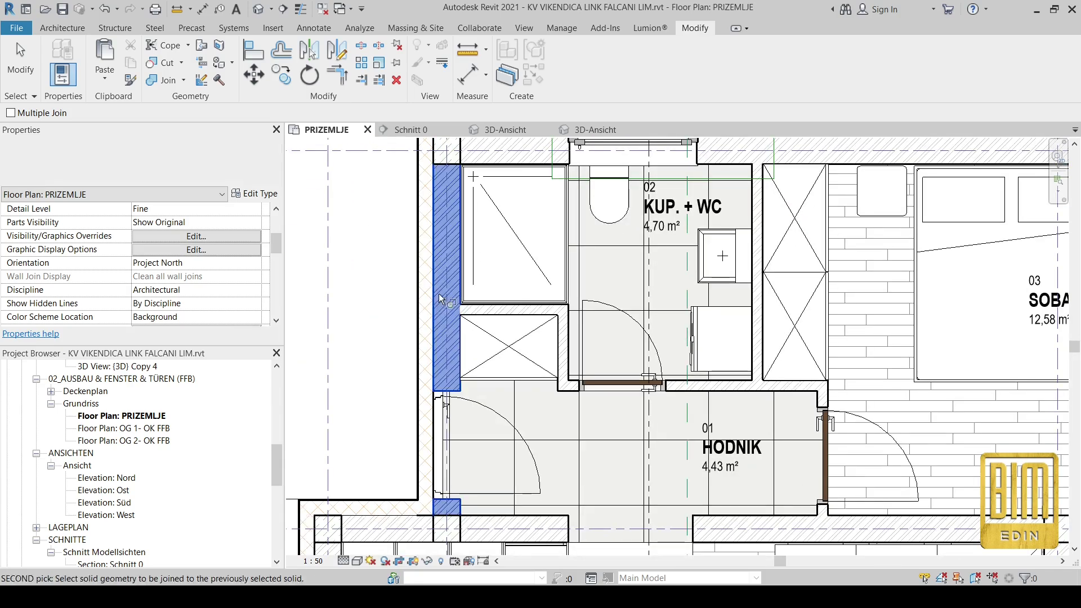
click(431, 322)
scroll(448, 293, up, 4)
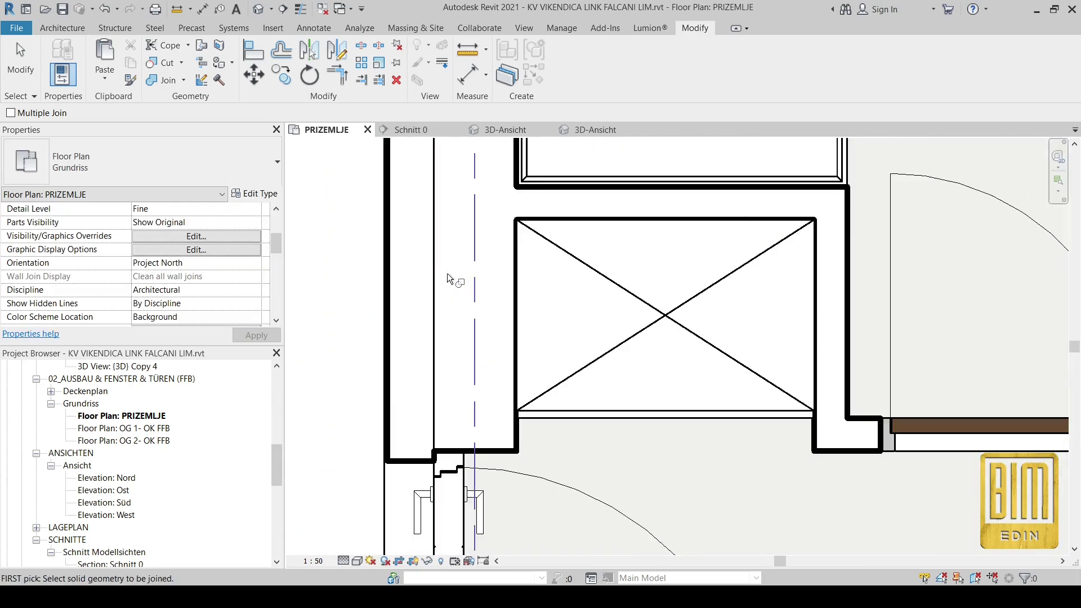
scroll(439, 248, up, 2)
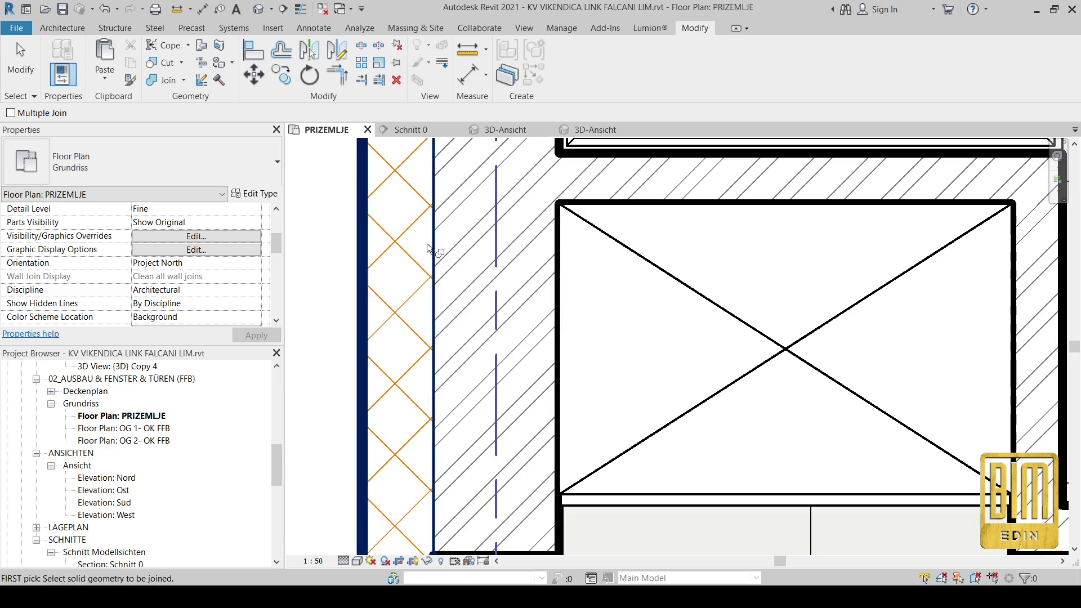
Join the STB 250 wall on the kitchen's western side with the insulation wall beside it
scroll(553, 235, down, 6)
middle_drag(495, 369, 524, 205)
scroll(467, 271, up, 2)
scroll(473, 262, up, 2)
click(519, 258)
click(474, 272)
middle_drag(489, 340, 498, 383)
scroll(500, 160, up, 2)
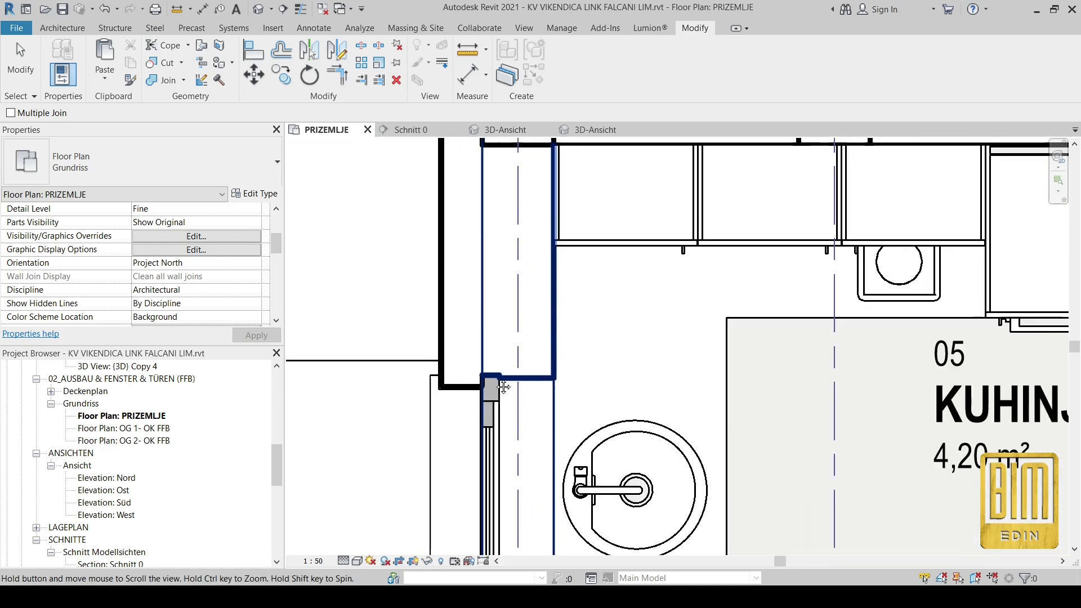
scroll(491, 251, up, 3)
scroll(489, 253, down, 5)
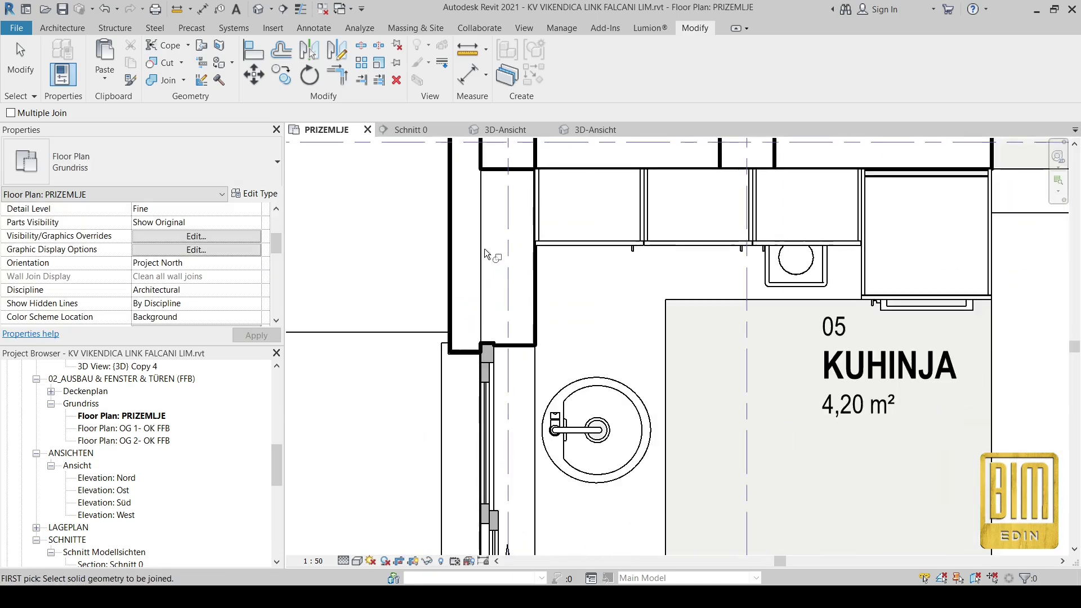
Join the insulation wall along the terrace on grid 3 with the adjacent STB 250 wall
scroll(488, 254, down, 3)
scroll(535, 468, up, 2)
scroll(476, 431, up, 3)
scroll(444, 311, up, 2)
click(445, 311)
click(444, 425)
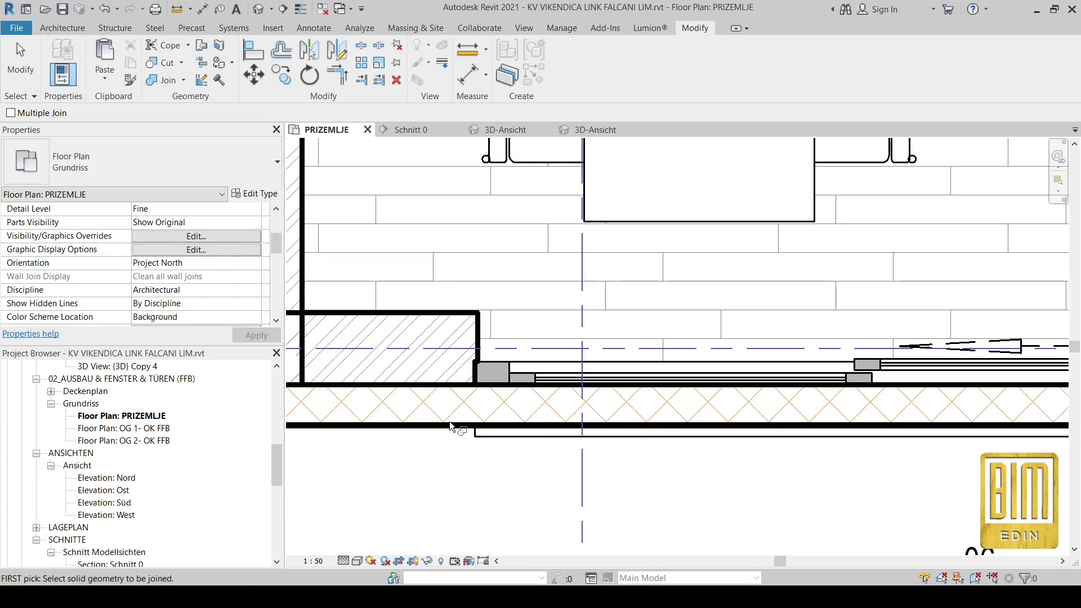
click(452, 390)
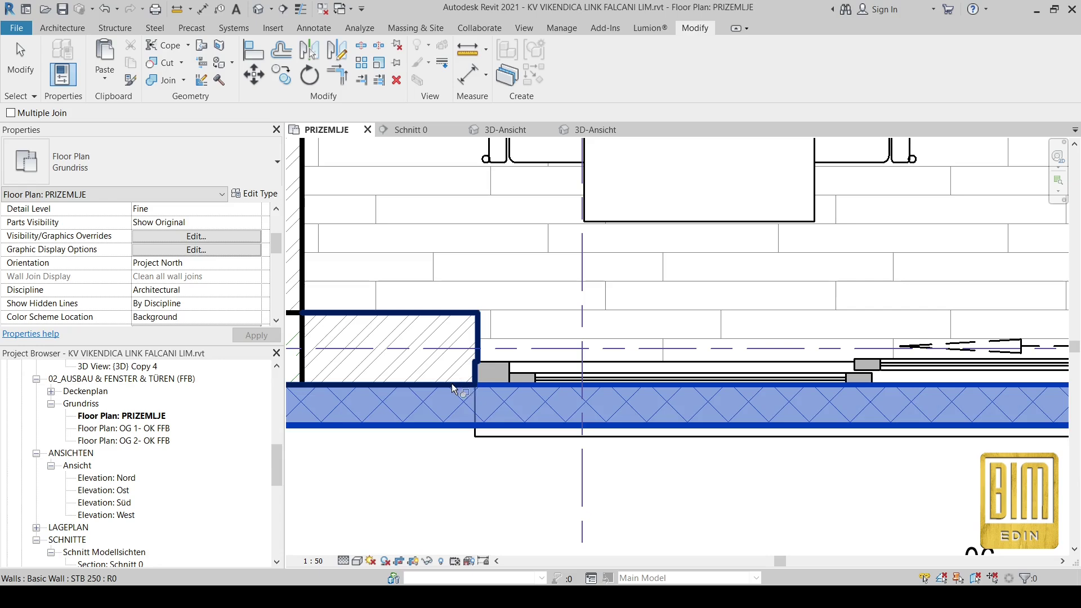
scroll(452, 389, down, 2)
scroll(605, 397, down, 1)
scroll(788, 371, up, 5)
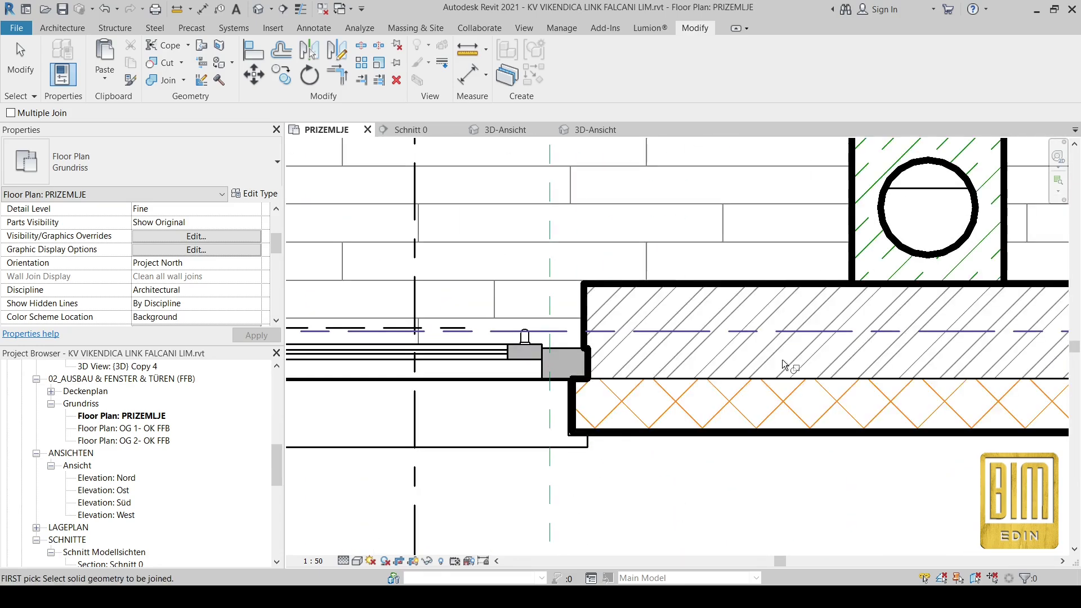
scroll(571, 396, down, 6)
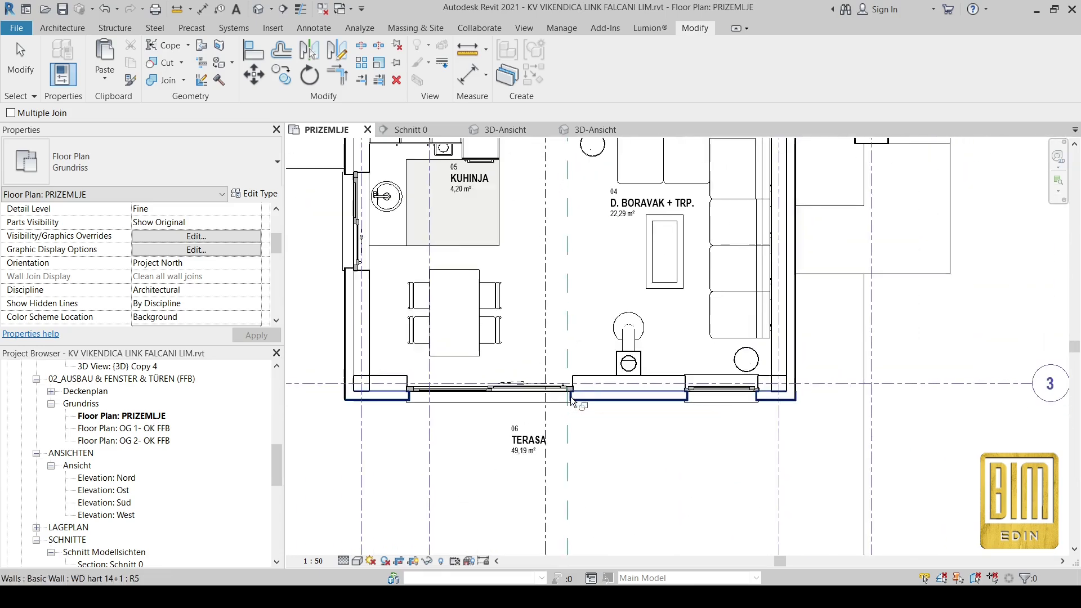
Join the insulation wall on the bedroom's eastern side with the adjacent STB 250 wall and end the command
middle_drag(836, 291, 716, 543)
scroll(759, 308, up, 5)
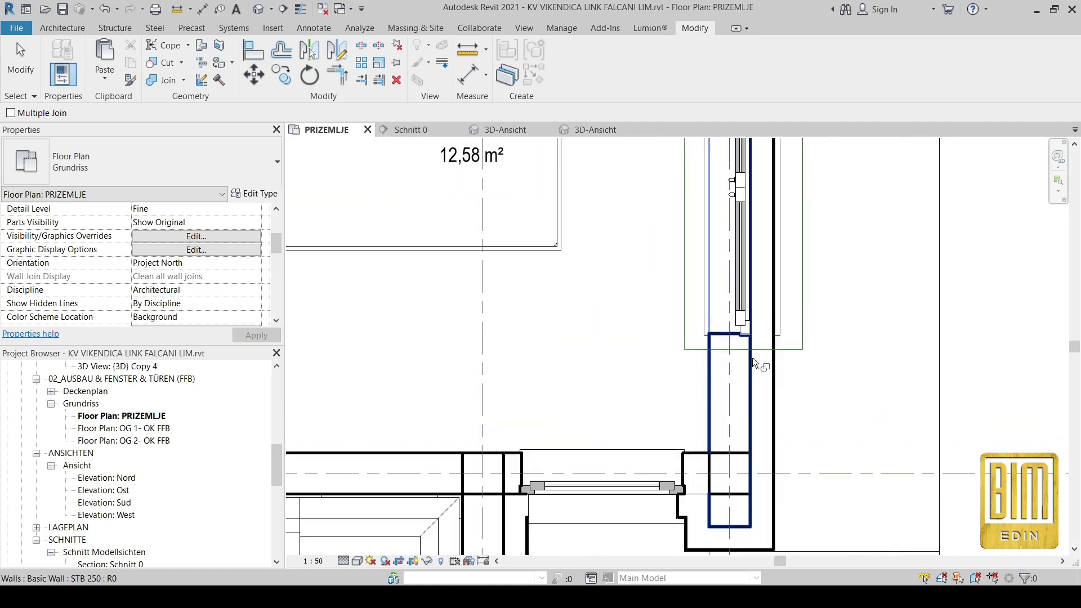
click(760, 387)
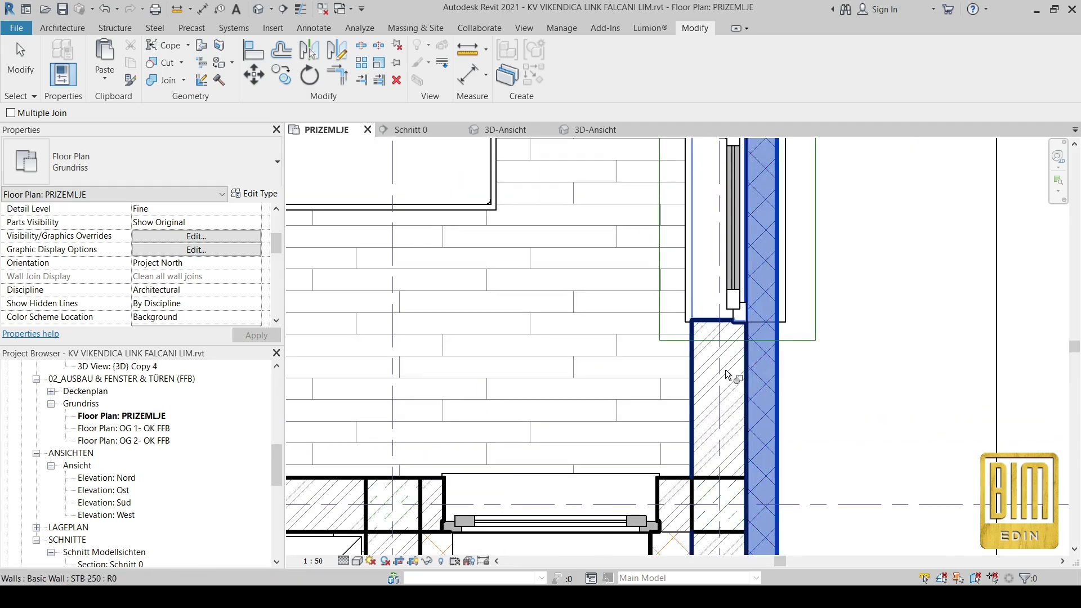
click(729, 377)
scroll(800, 375, down, 1)
middle_drag(799, 376, 801, 406)
key(Escape)
Inspect the type properties and layer assembly of the STB 250 wall at the bathroom window
middle_drag(512, 170, 849, 369)
scroll(850, 369, down, 3)
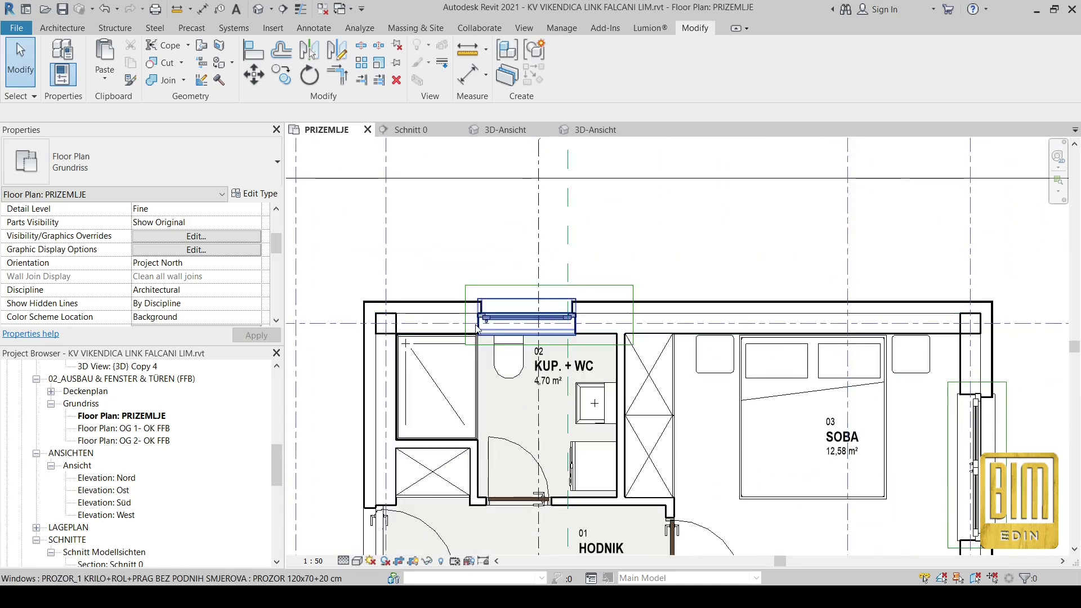
scroll(476, 323, up, 3)
scroll(398, 340, up, 3)
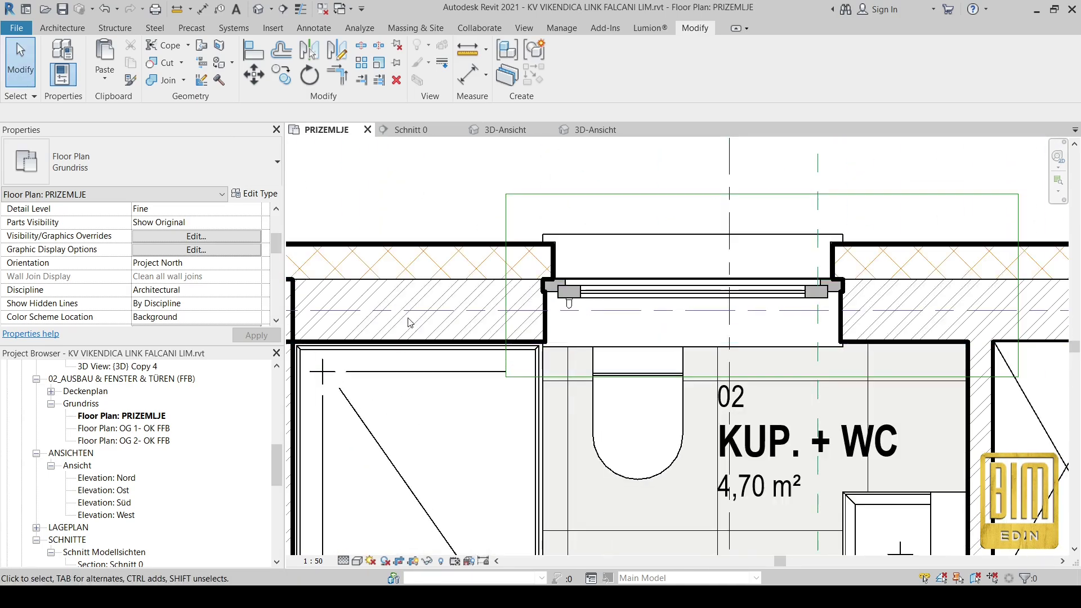
click(422, 343)
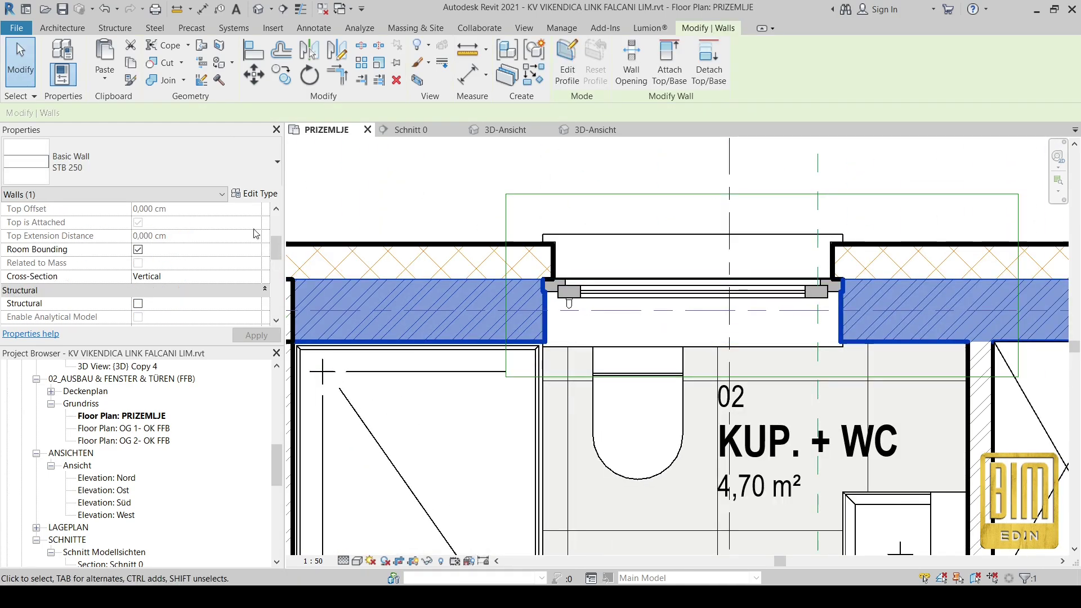
click(258, 194)
click(450, 227)
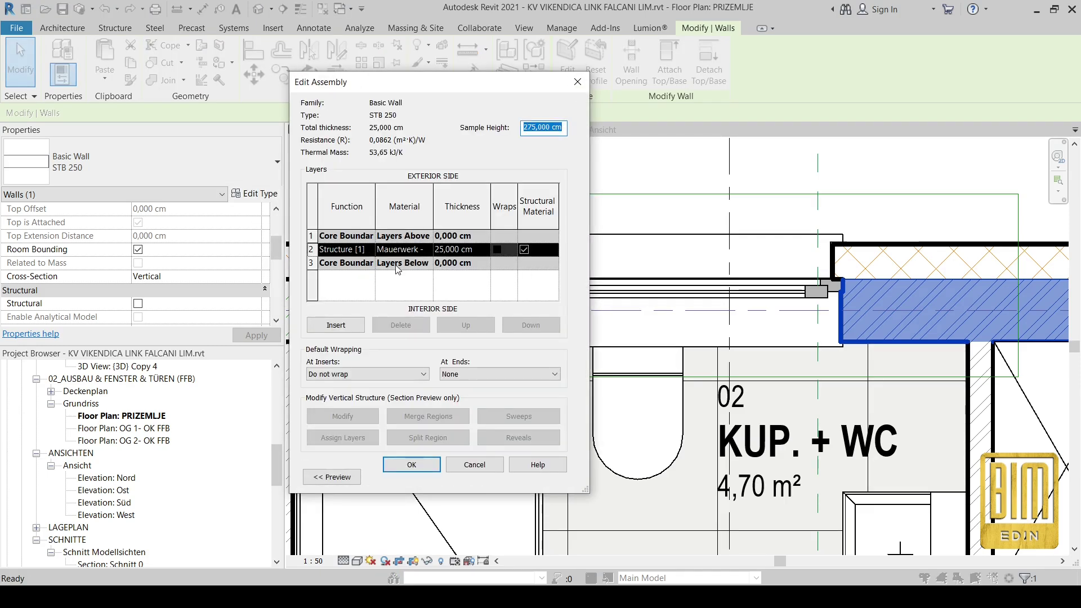
click(412, 464)
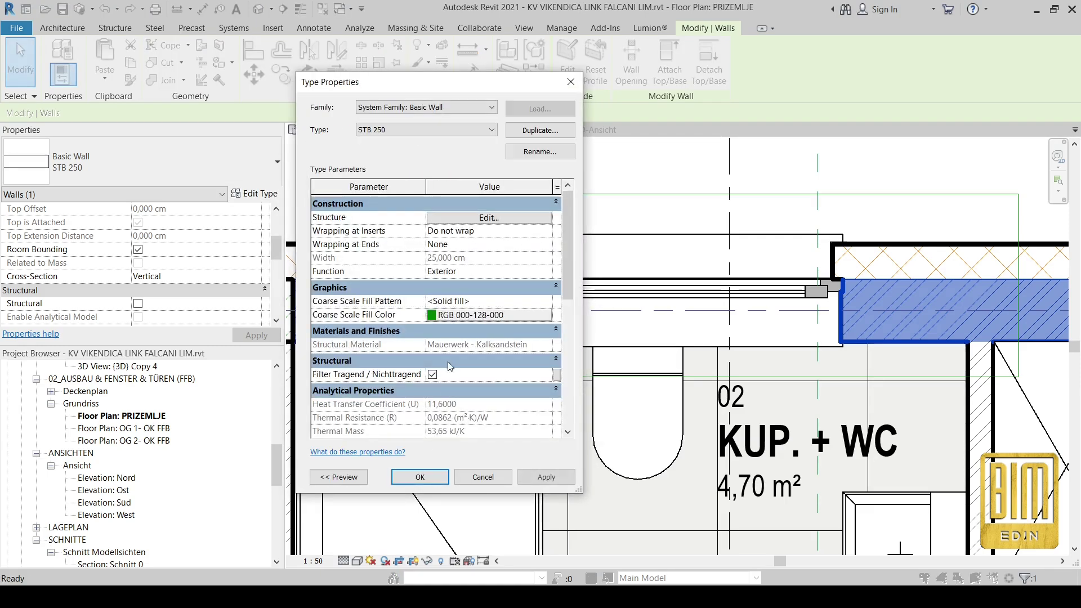
click(444, 471)
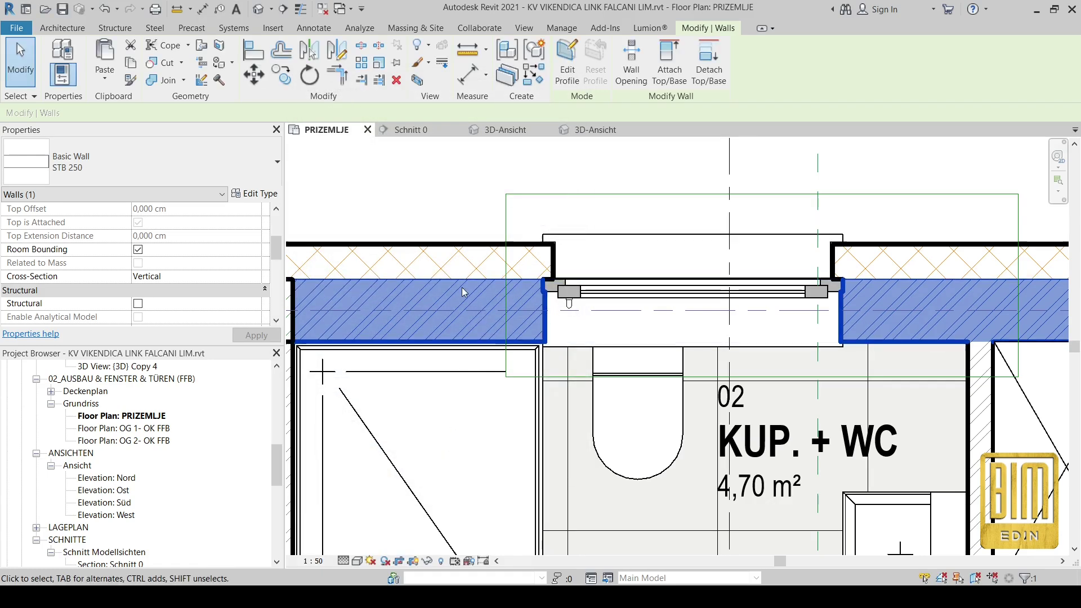
Change the function of the 14 cm insulation layer in the WD hart 14+1 wall type to Finish 1 [4]
click(454, 253)
click(256, 193)
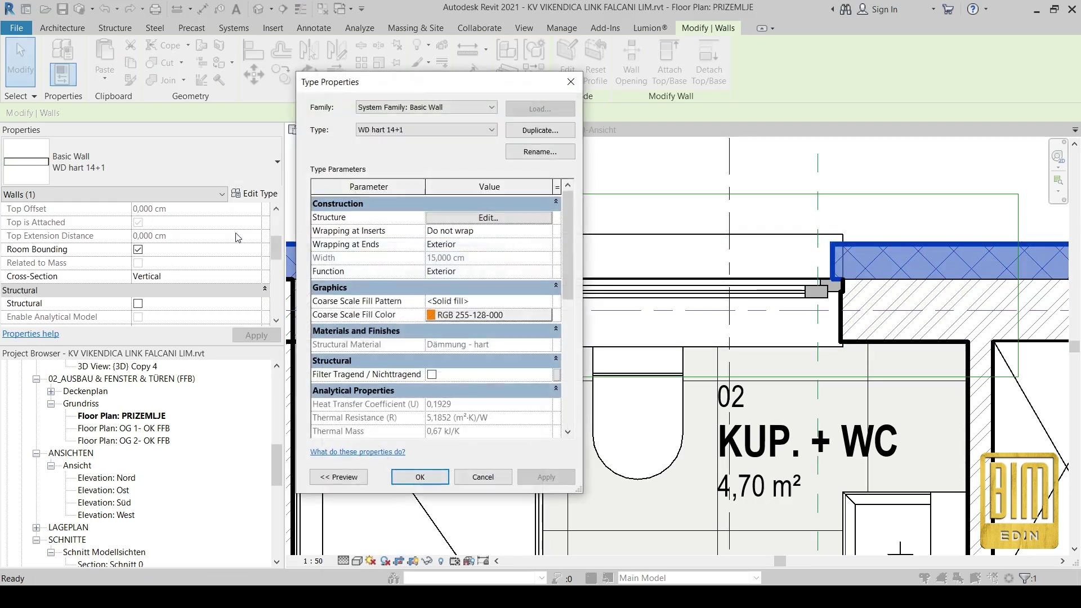
click(468, 219)
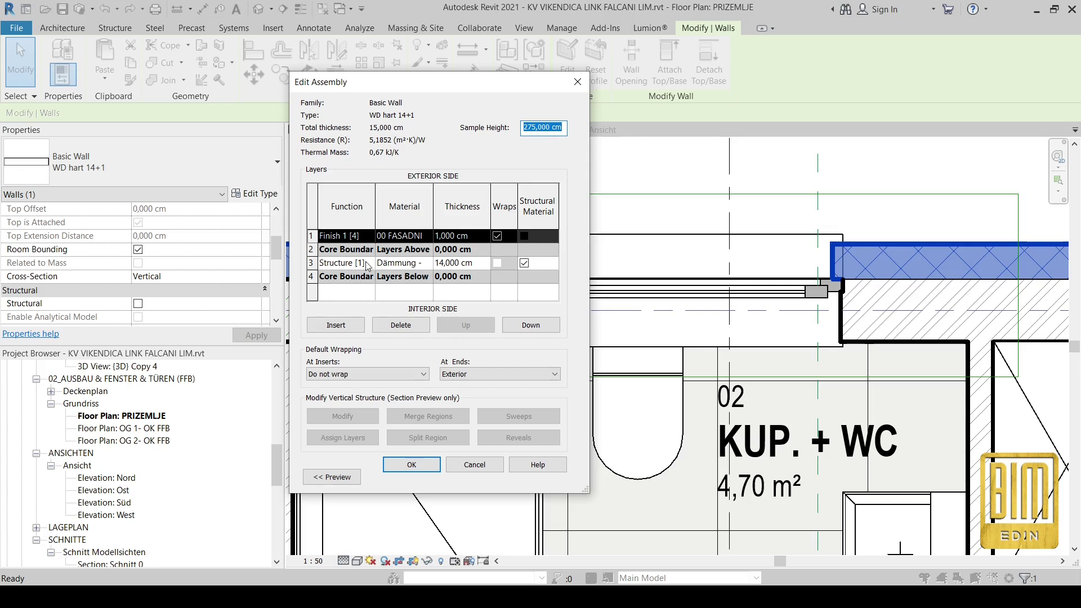
click(368, 264)
click(338, 310)
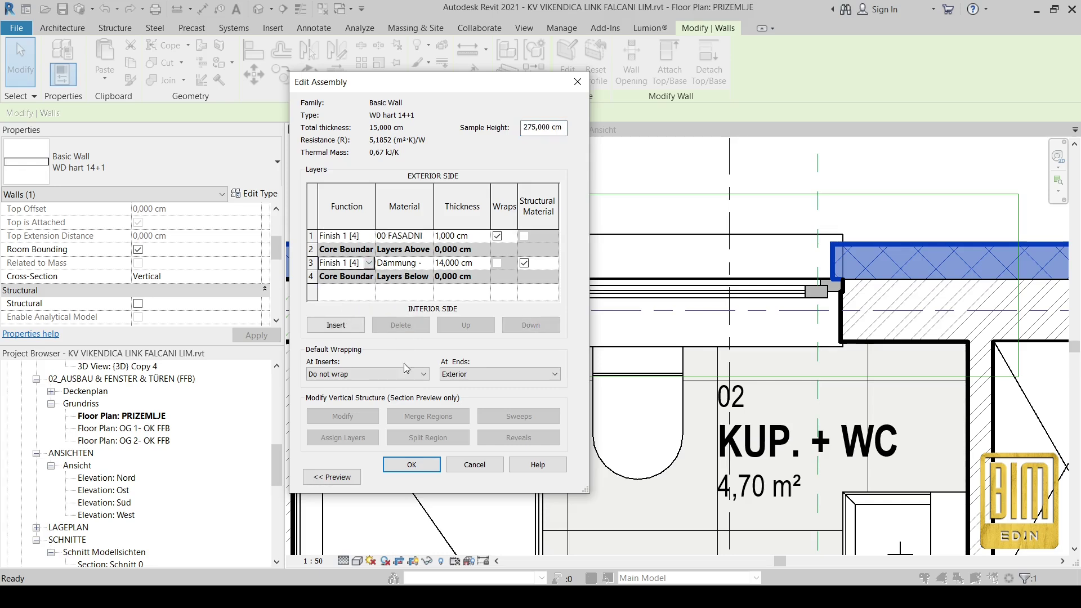
click(411, 465)
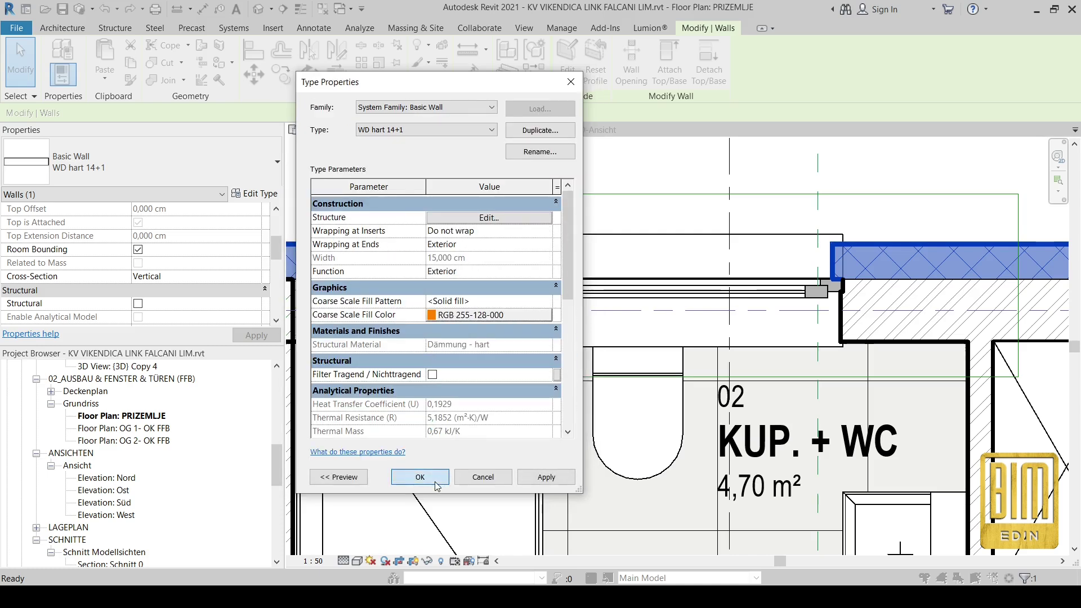
click(420, 477)
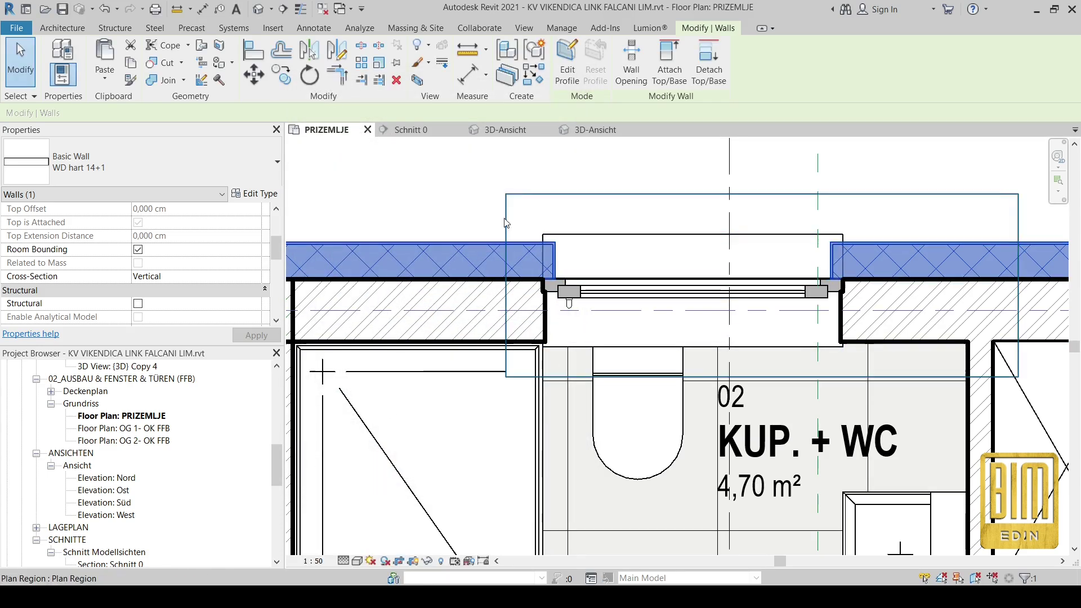
scroll(518, 194, down, 2)
click(431, 193)
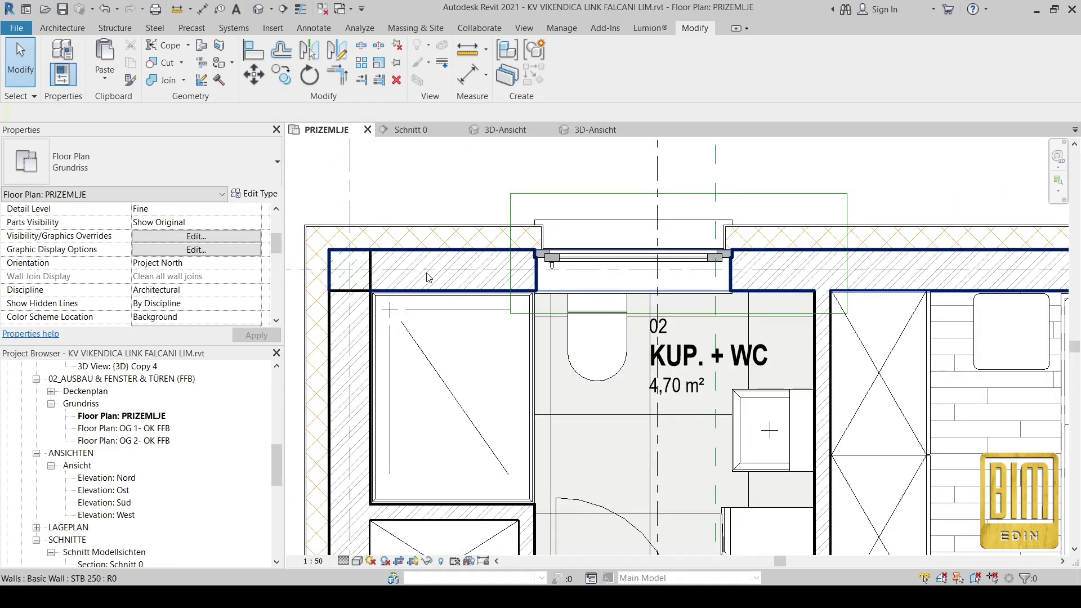
Check the host layer line styles of the PRIZEMLJE plan, then turn off its Cut Line Styles override
click(216, 238)
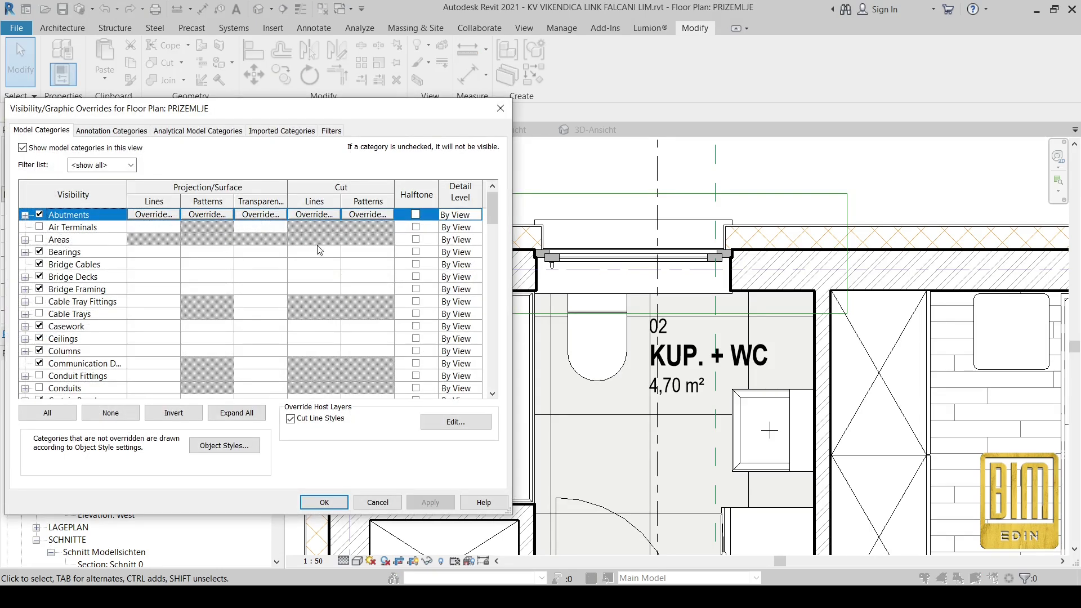
scroll(372, 357, down, 3)
click(467, 428)
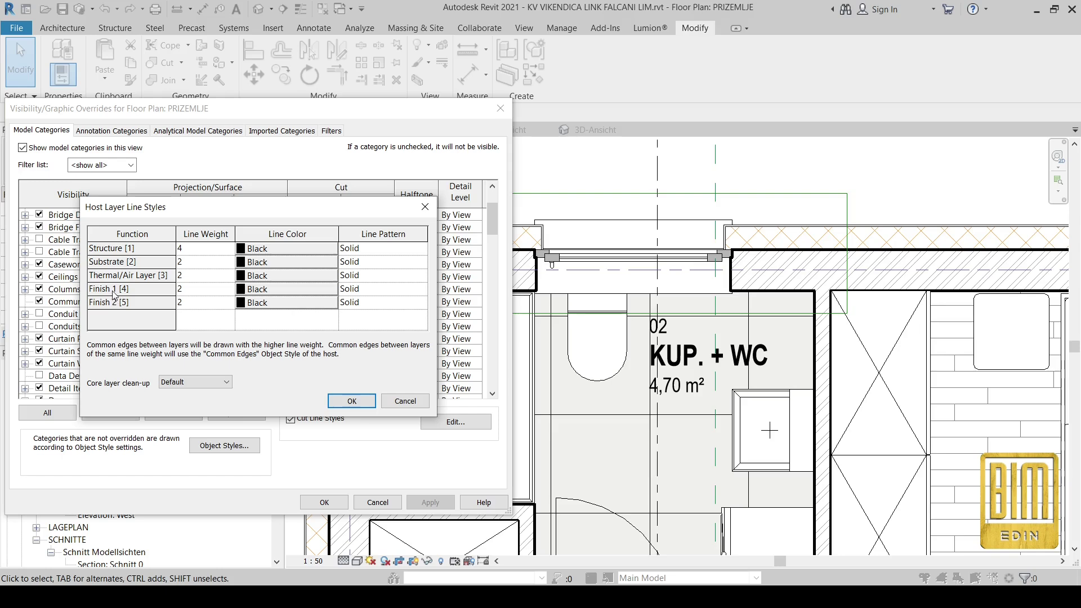
click(405, 401)
click(290, 419)
click(324, 502)
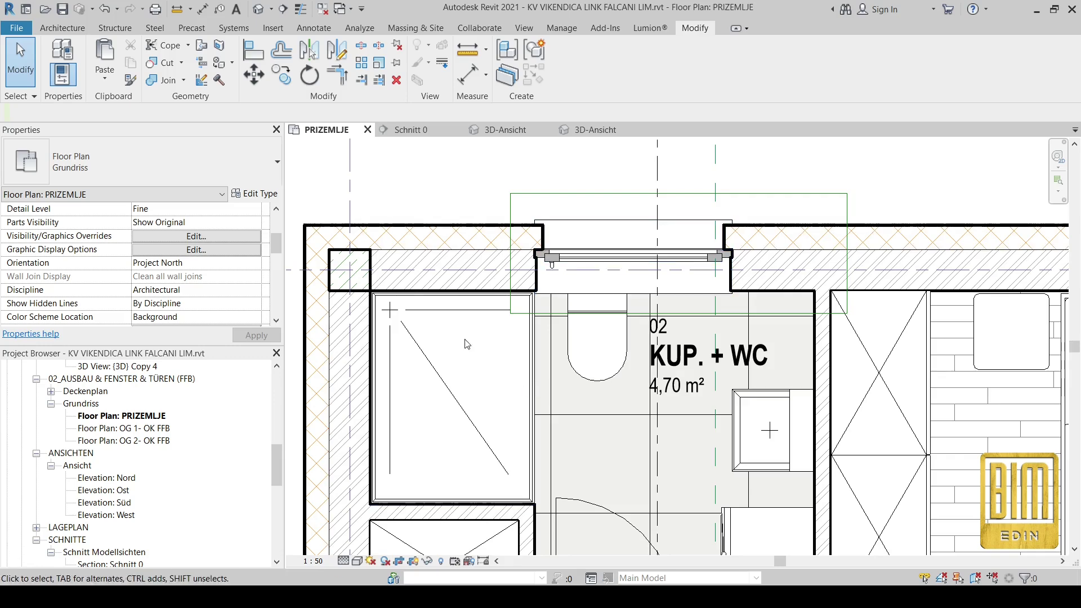
scroll(359, 289, up, 2)
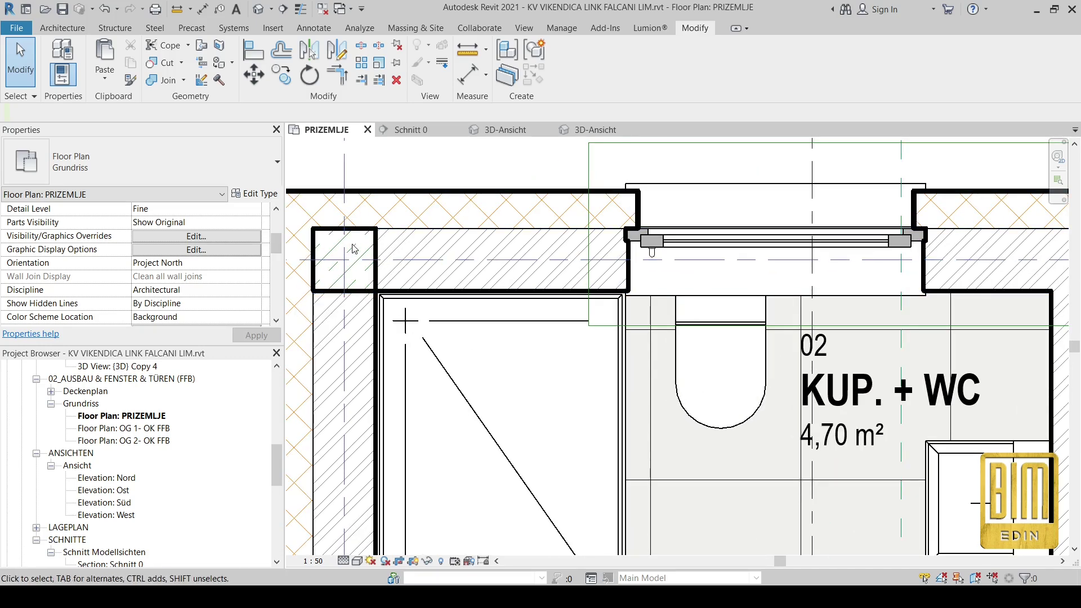
Turn the plan's Cut Line Styles override back on and set the Structure [1] line weight to 5
click(216, 236)
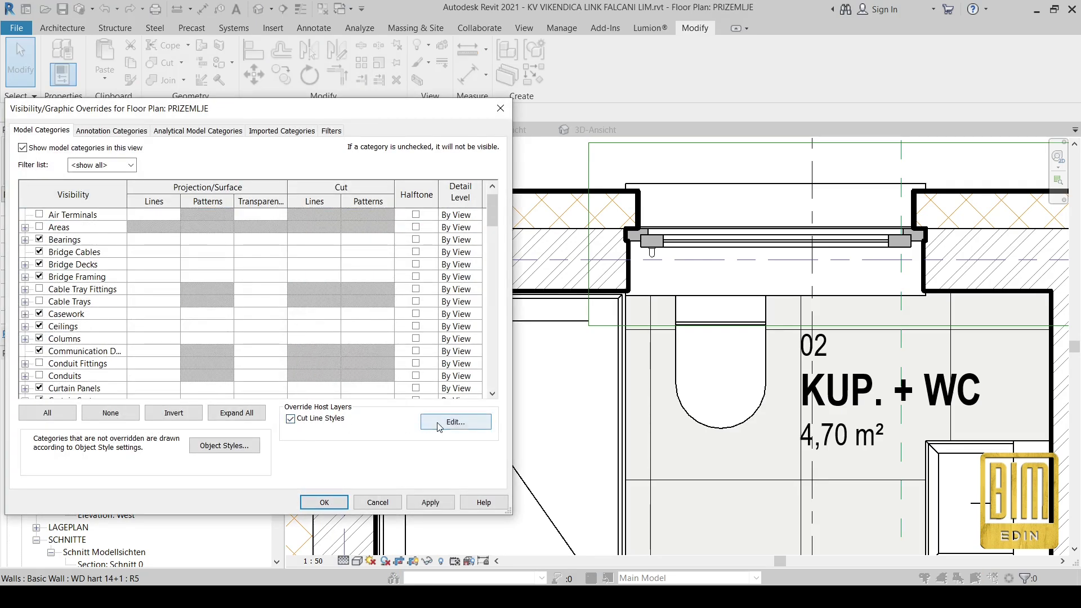
click(434, 427)
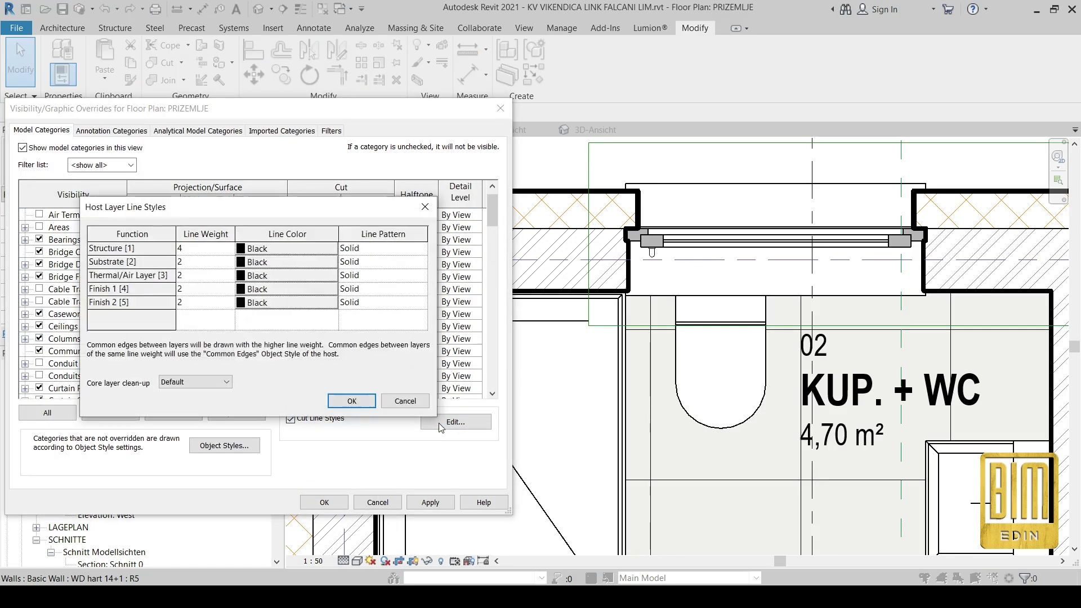
click(230, 249)
click(179, 285)
click(350, 401)
click(324, 503)
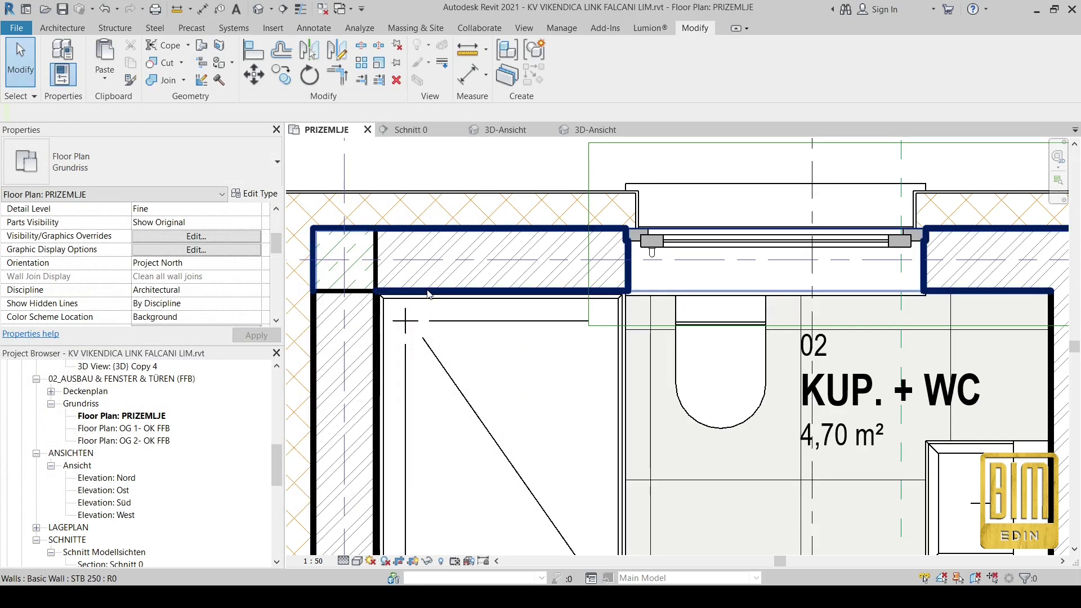
Examine the cut line weights of the load-bearing and insulation walls throughout the ground floor plan
scroll(462, 171, down, 3)
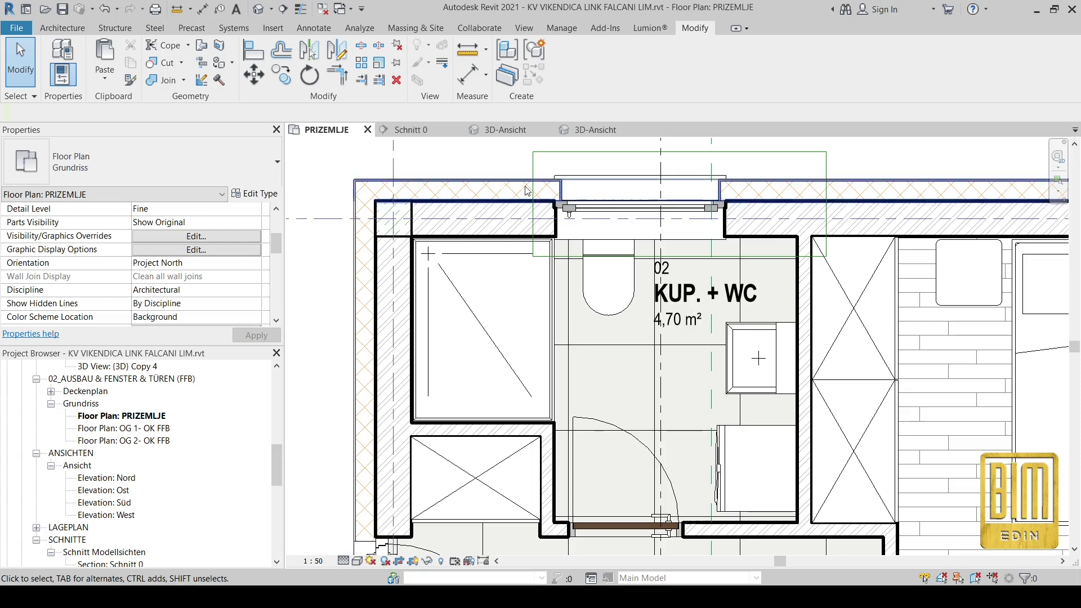
middle_drag(896, 296, 811, 285)
middle_drag(504, 265, 490, 264)
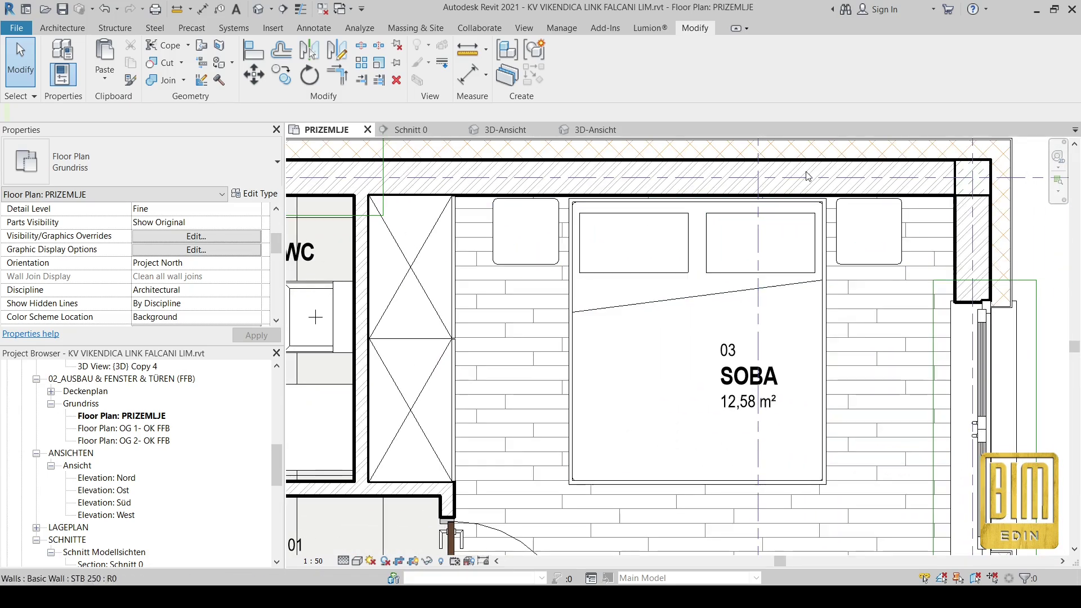
scroll(808, 175, down, 4)
scroll(850, 404, up, 5)
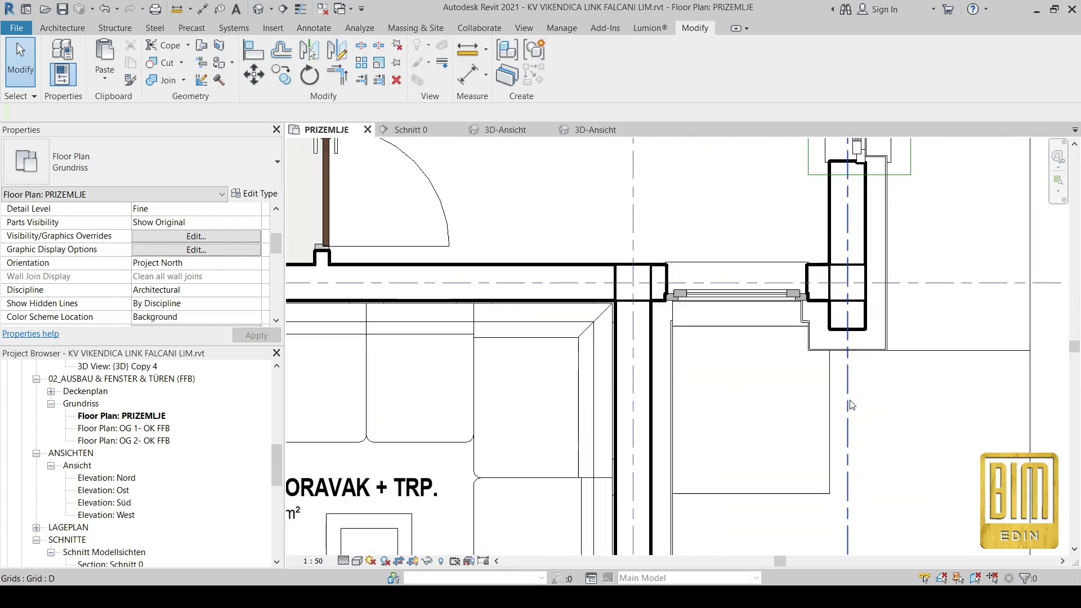
middle_drag(589, 385, 911, 329)
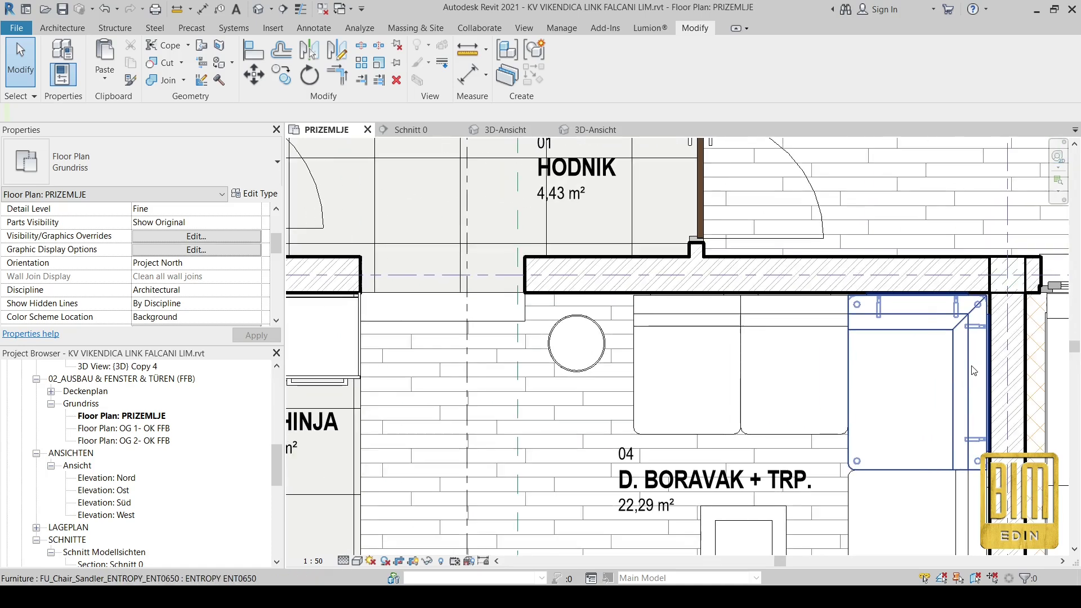
scroll(534, 342, down, 4)
scroll(534, 341, up, 3)
scroll(534, 341, up, 2)
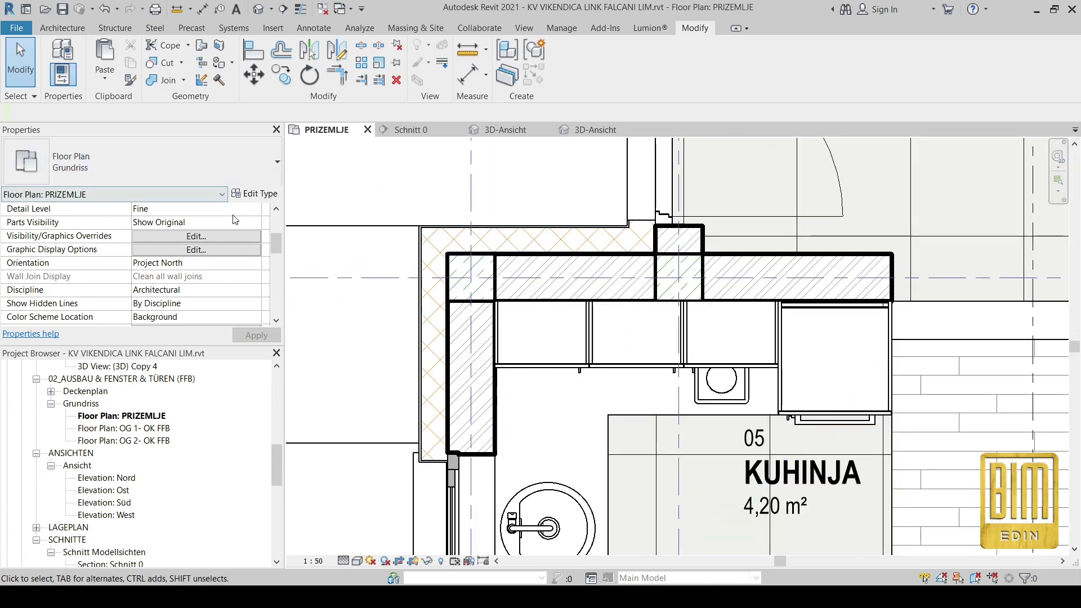
Change the Structure [1] line weight in the floor plan's host layer cut line styles
click(222, 236)
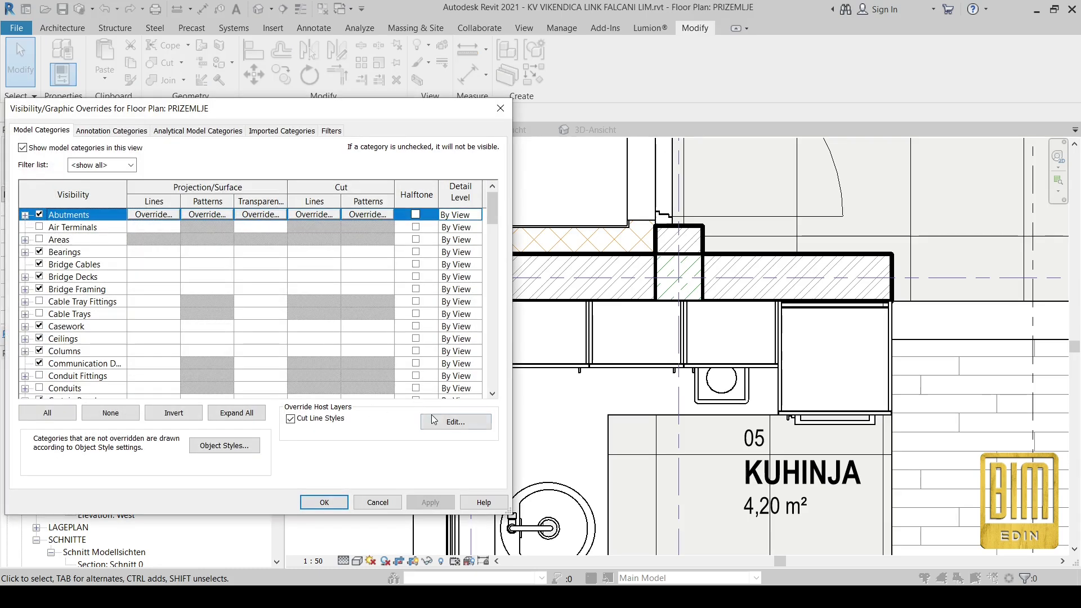
click(435, 420)
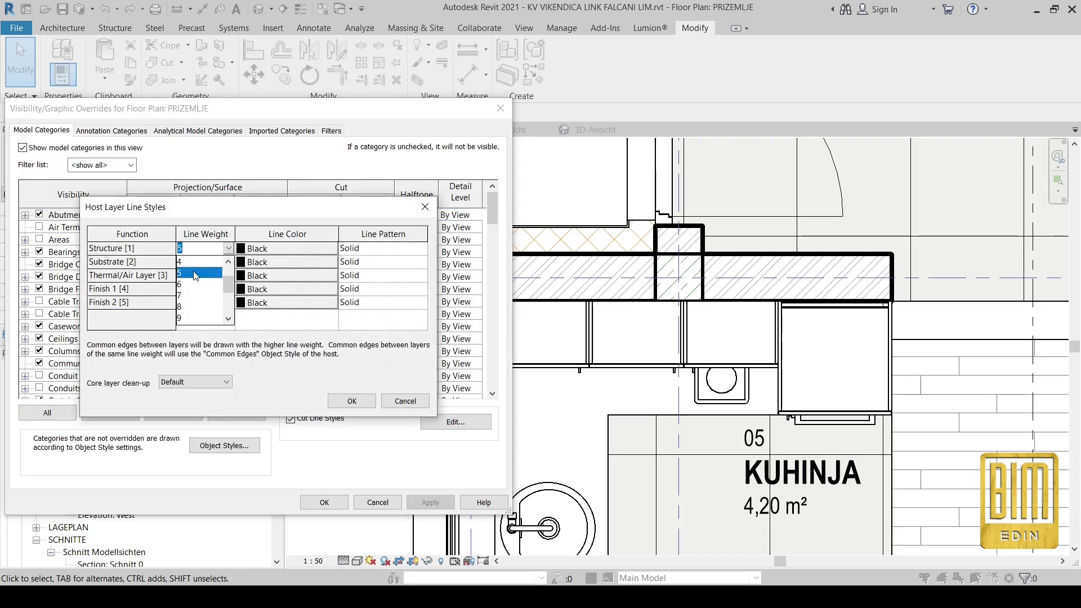
click(351, 401)
click(336, 502)
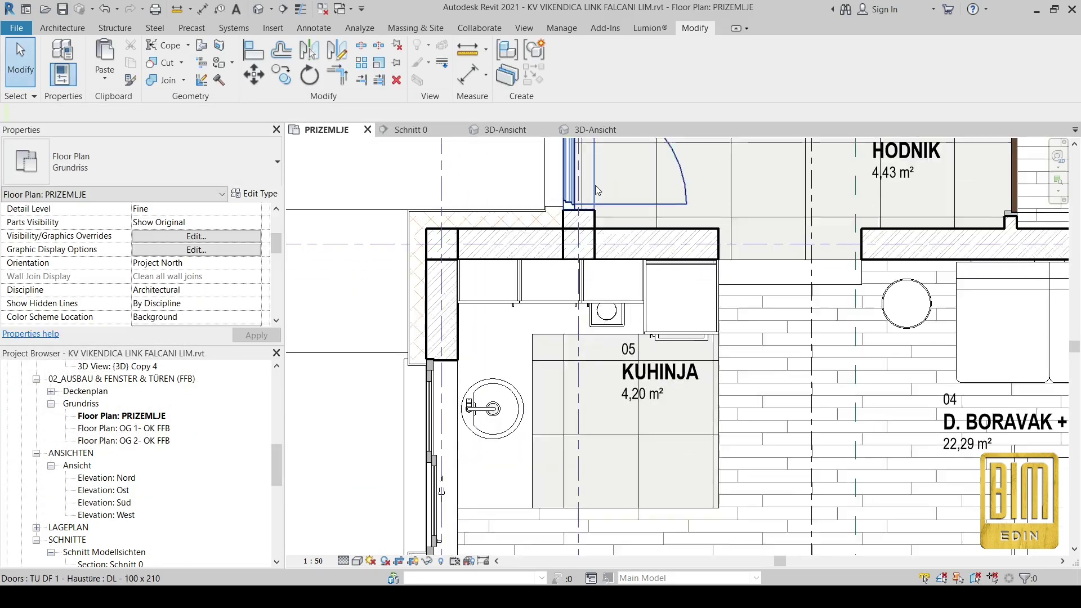